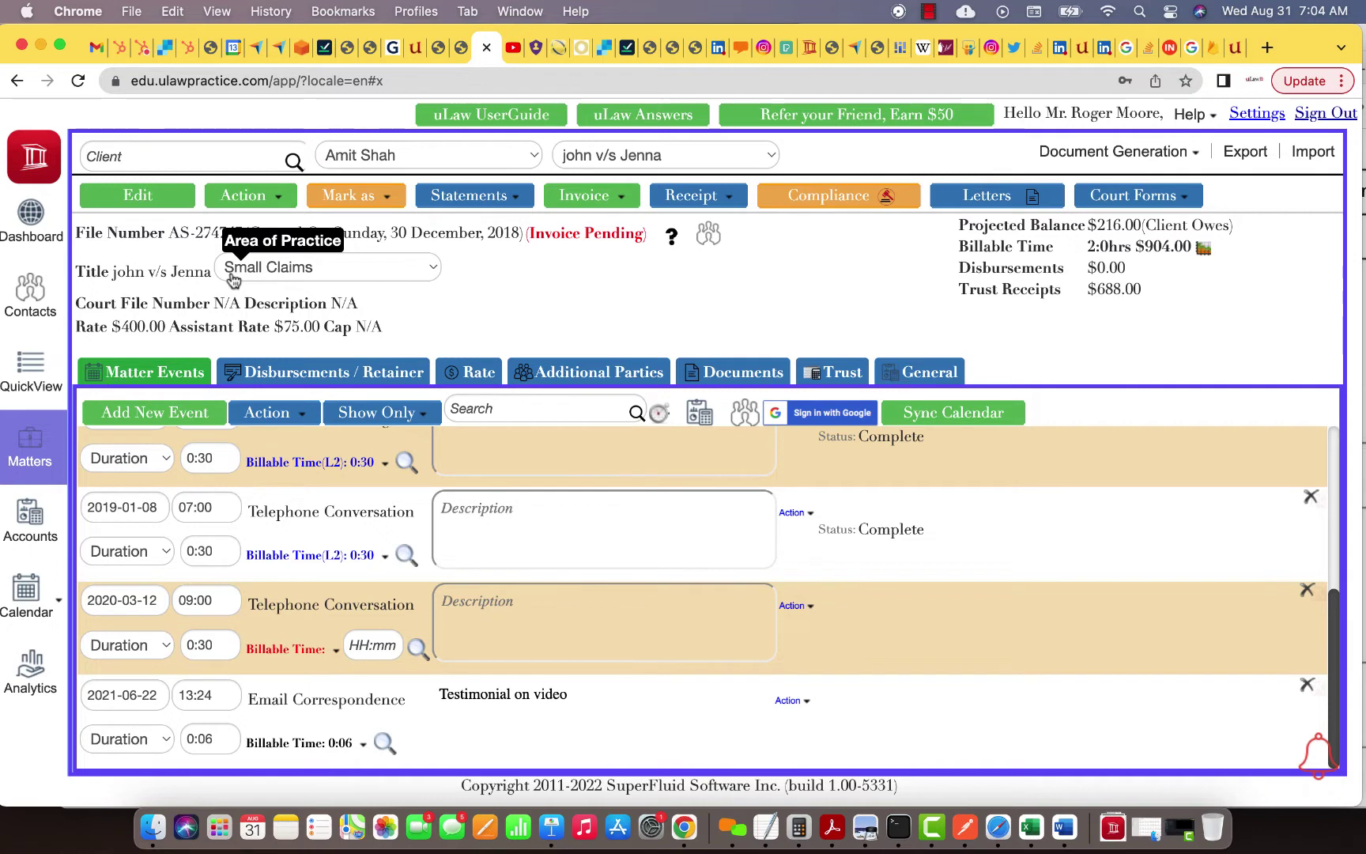
Create a new matter for the current client, titled with both parties' names, and set its area of practice to Family Law
left_click(253, 197)
left_click(269, 113)
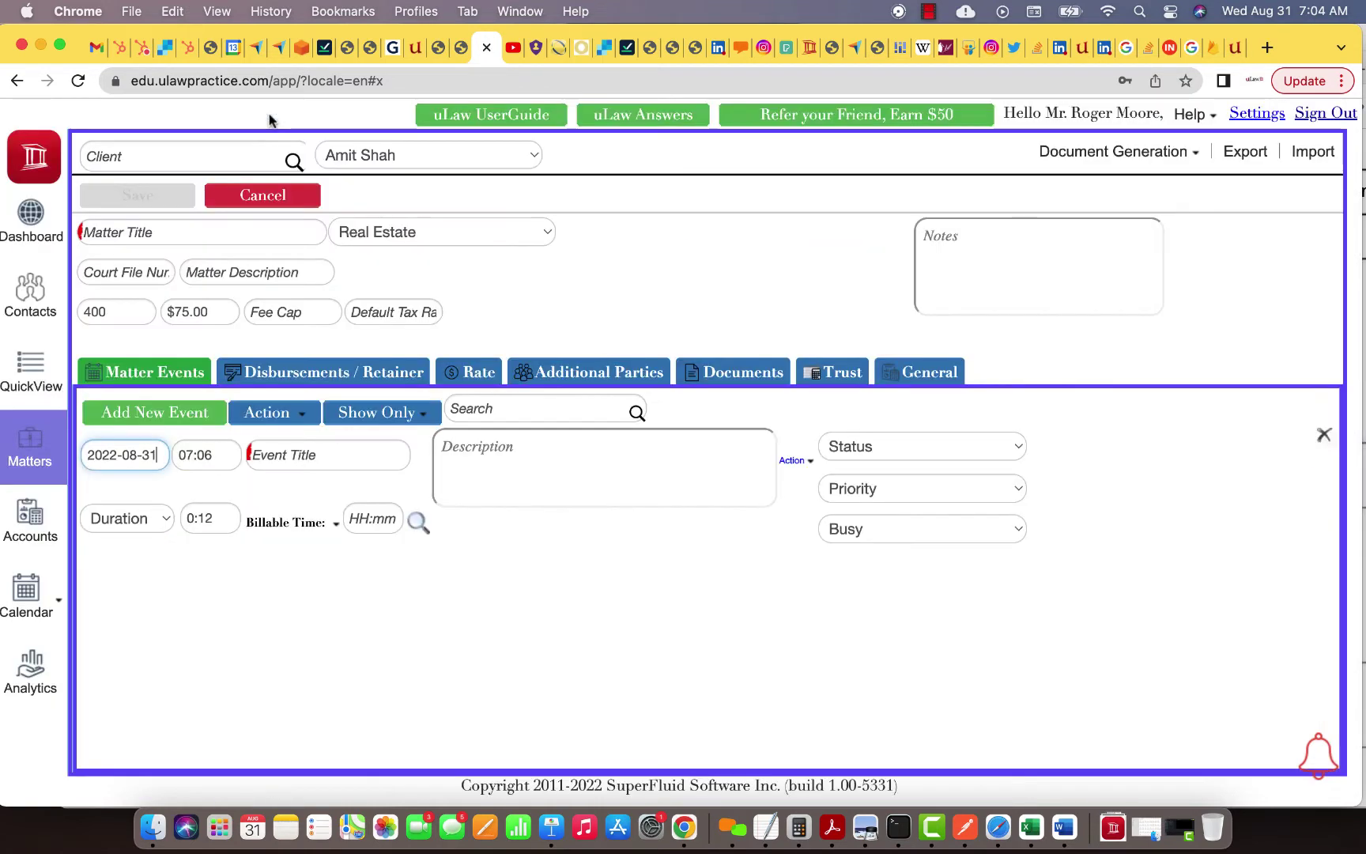
left_click(151, 233)
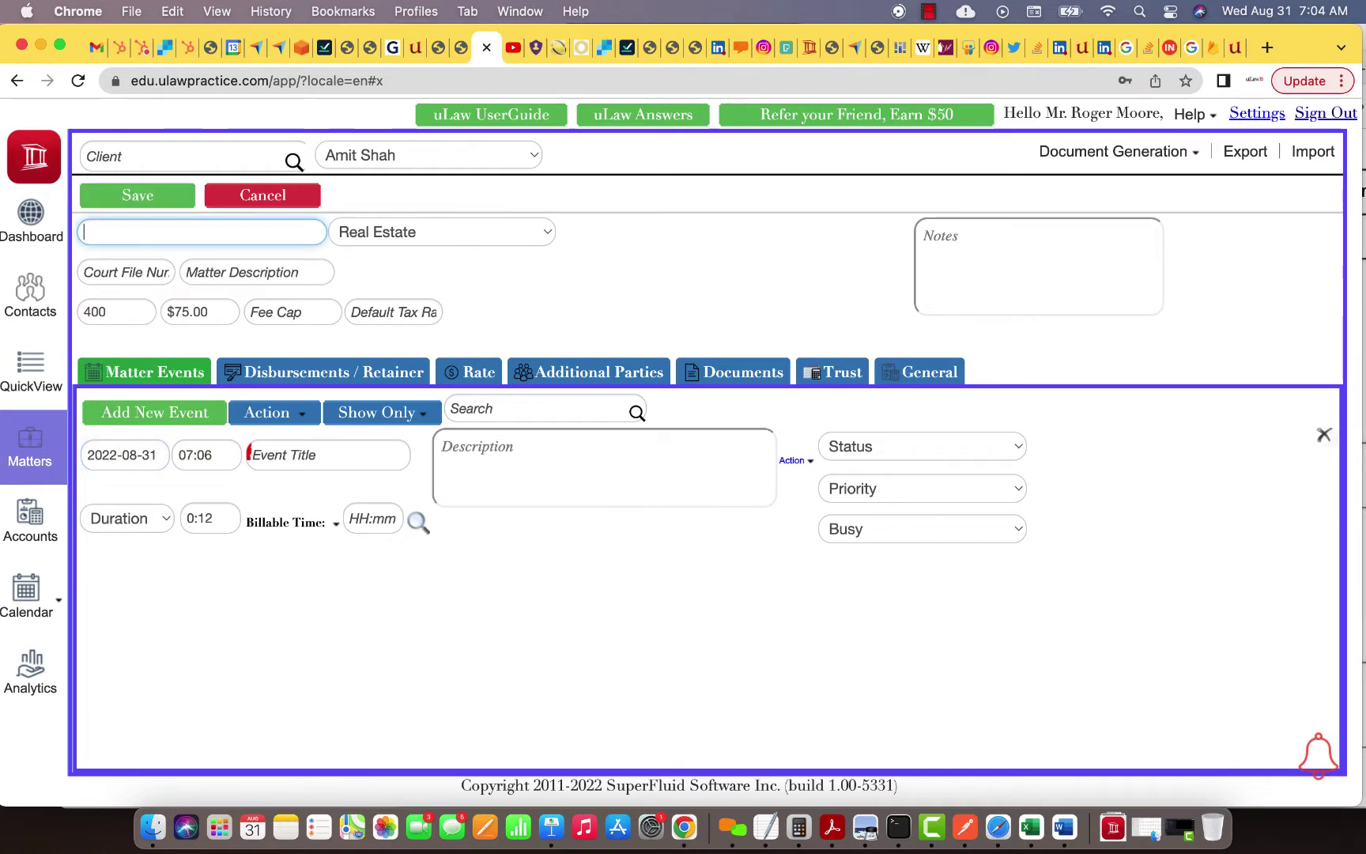
type("Amit Vs/ D")
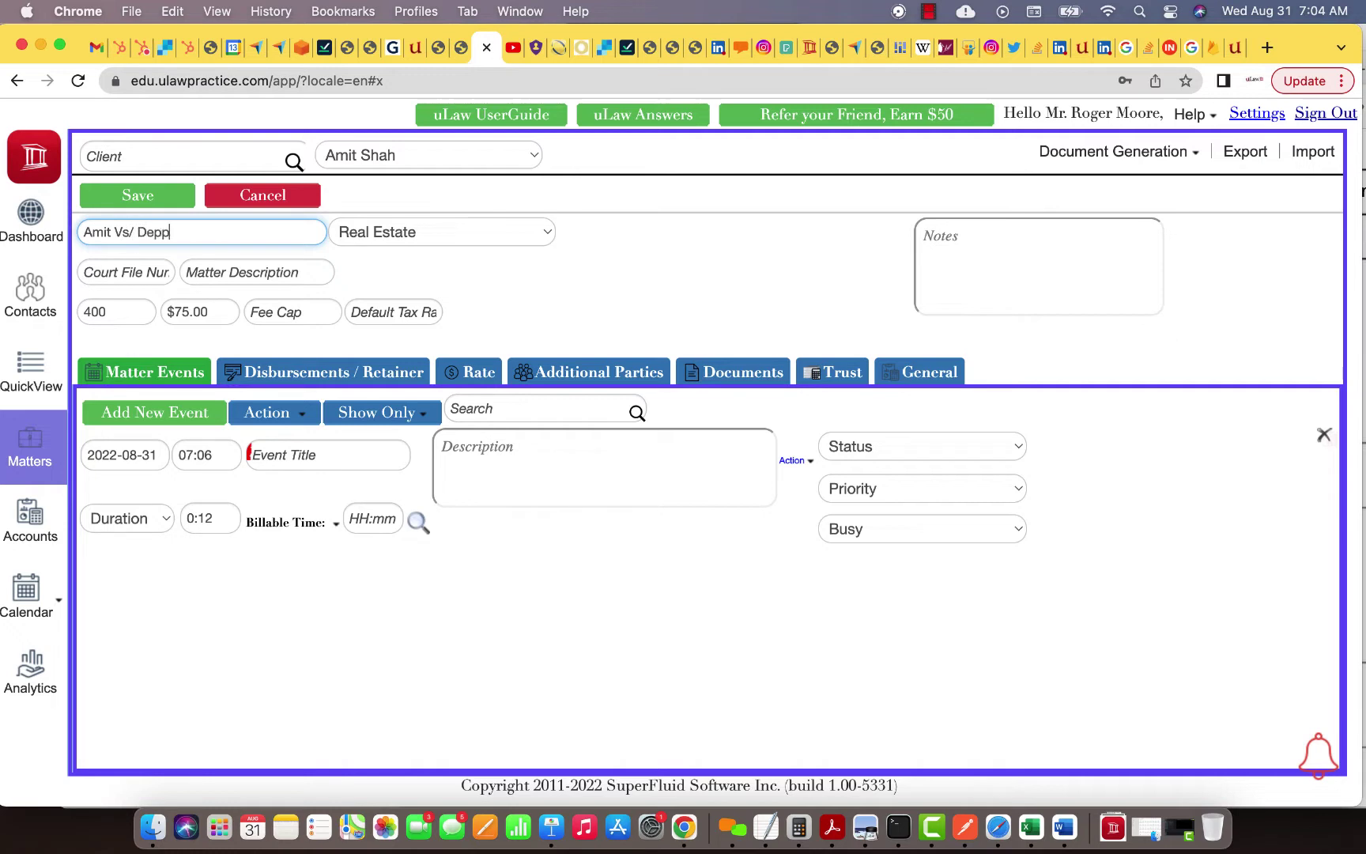
type("eepthi")
left_click(421, 229)
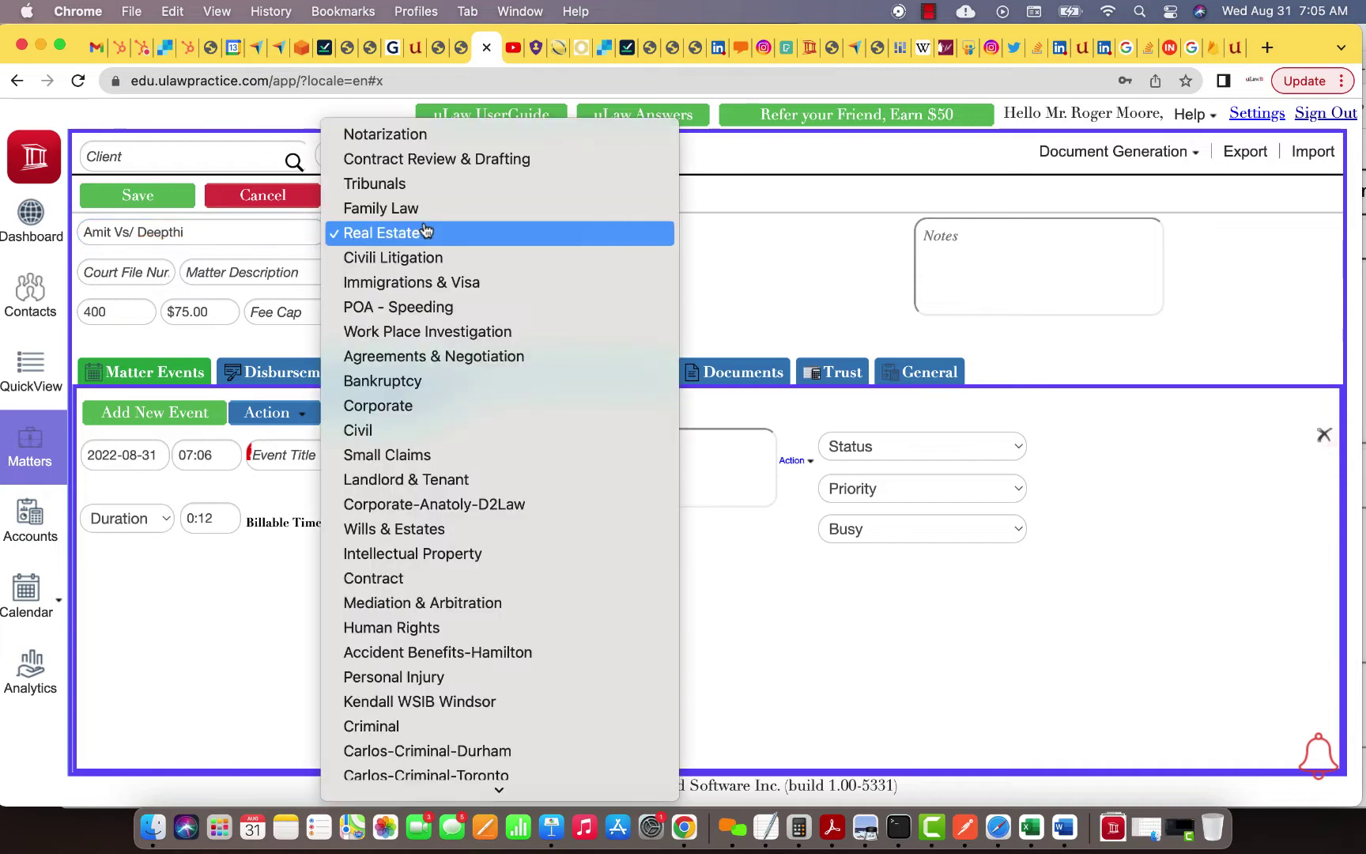
left_click(419, 209)
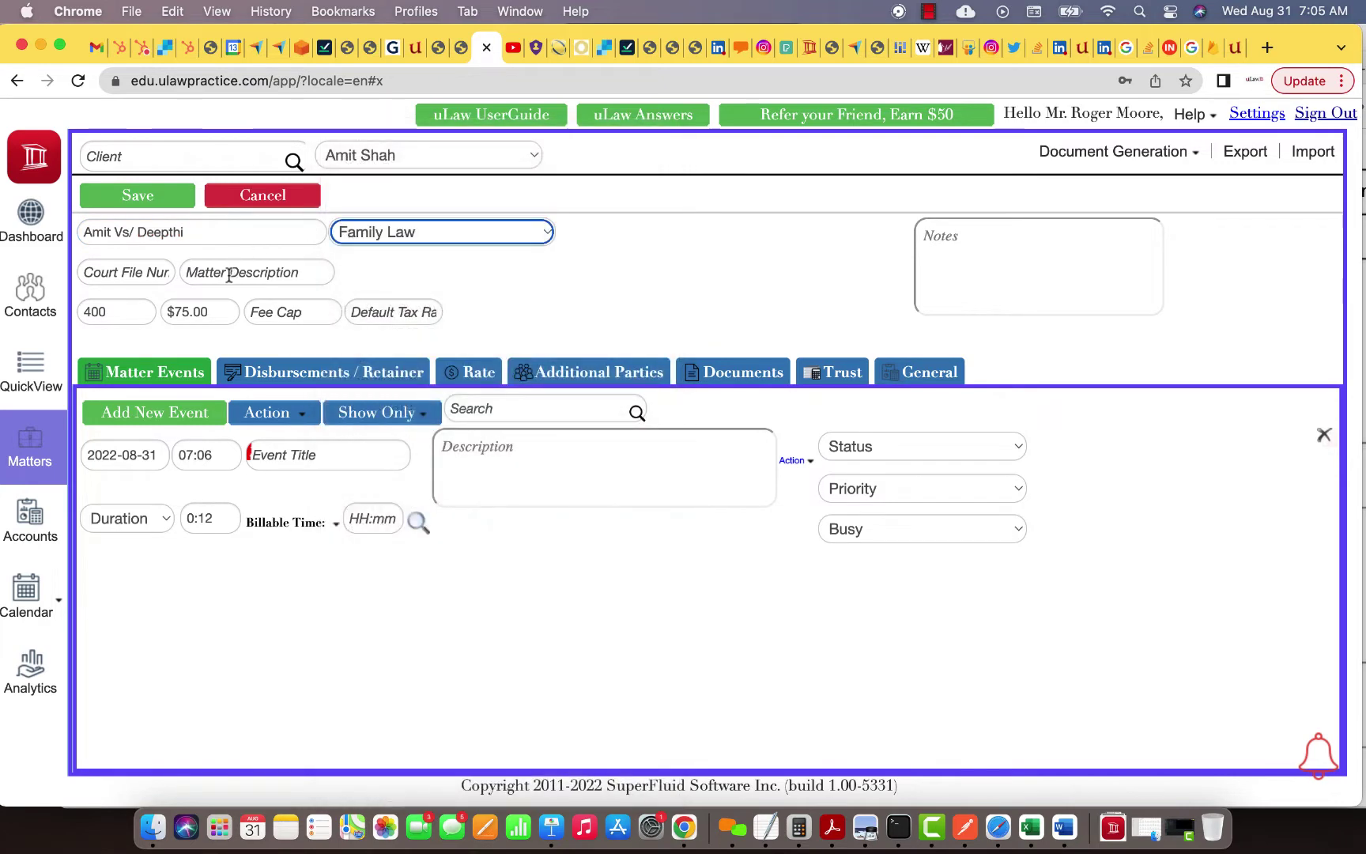
Fill in the first matter event as Inital Client Meeting with a billable time of 1:12
left_click(298, 453)
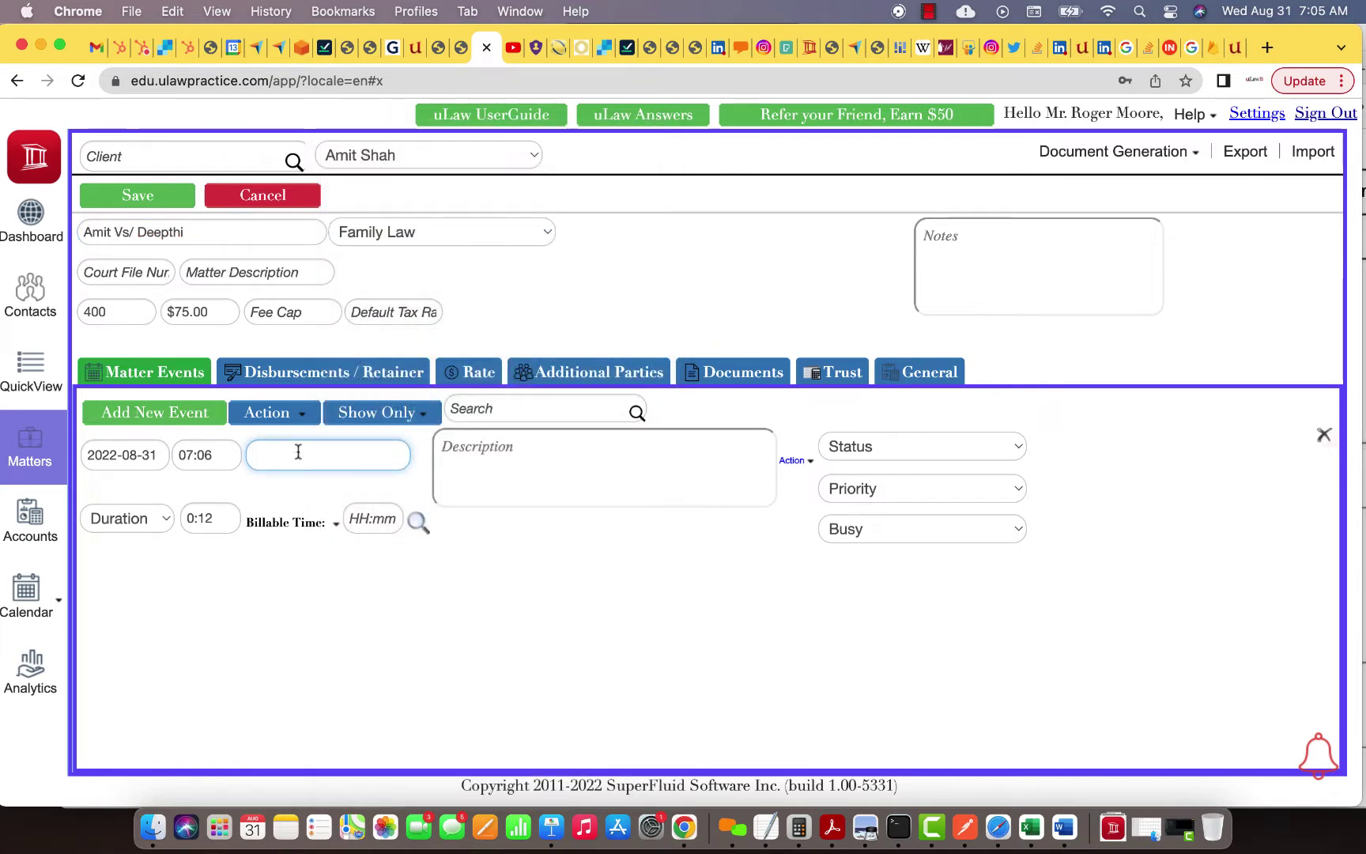
type("ini")
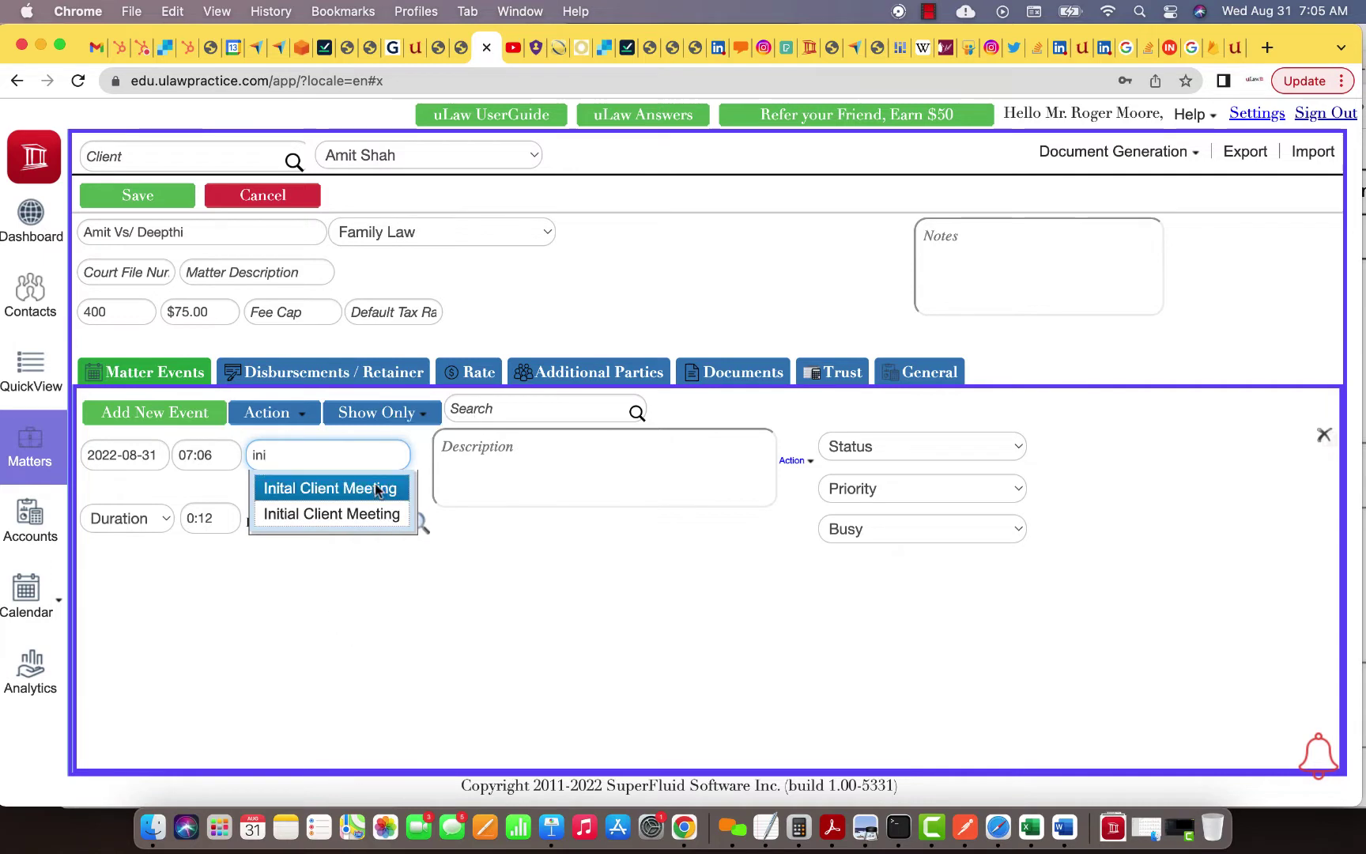
left_click(377, 489)
left_click(377, 522)
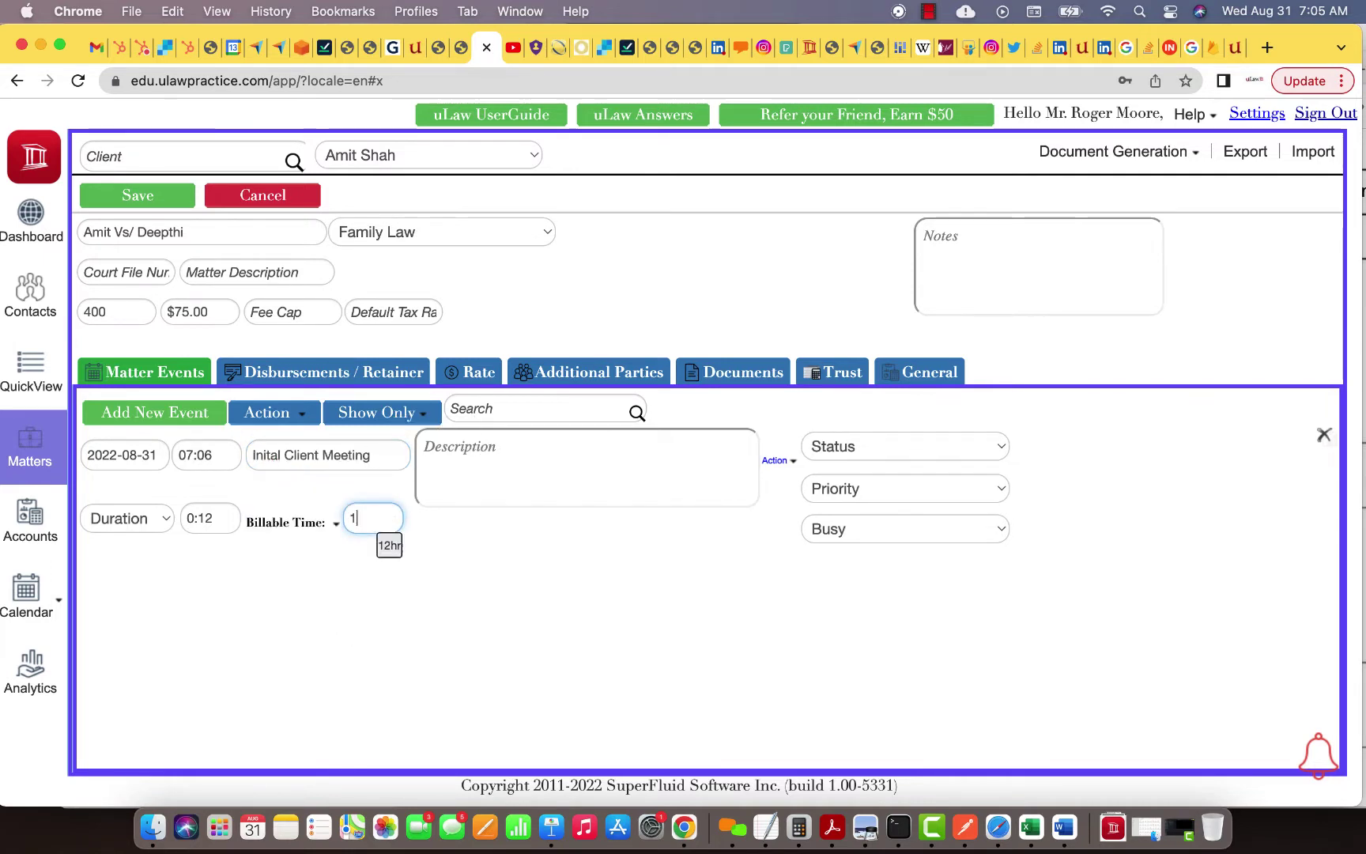
left_click(356, 718)
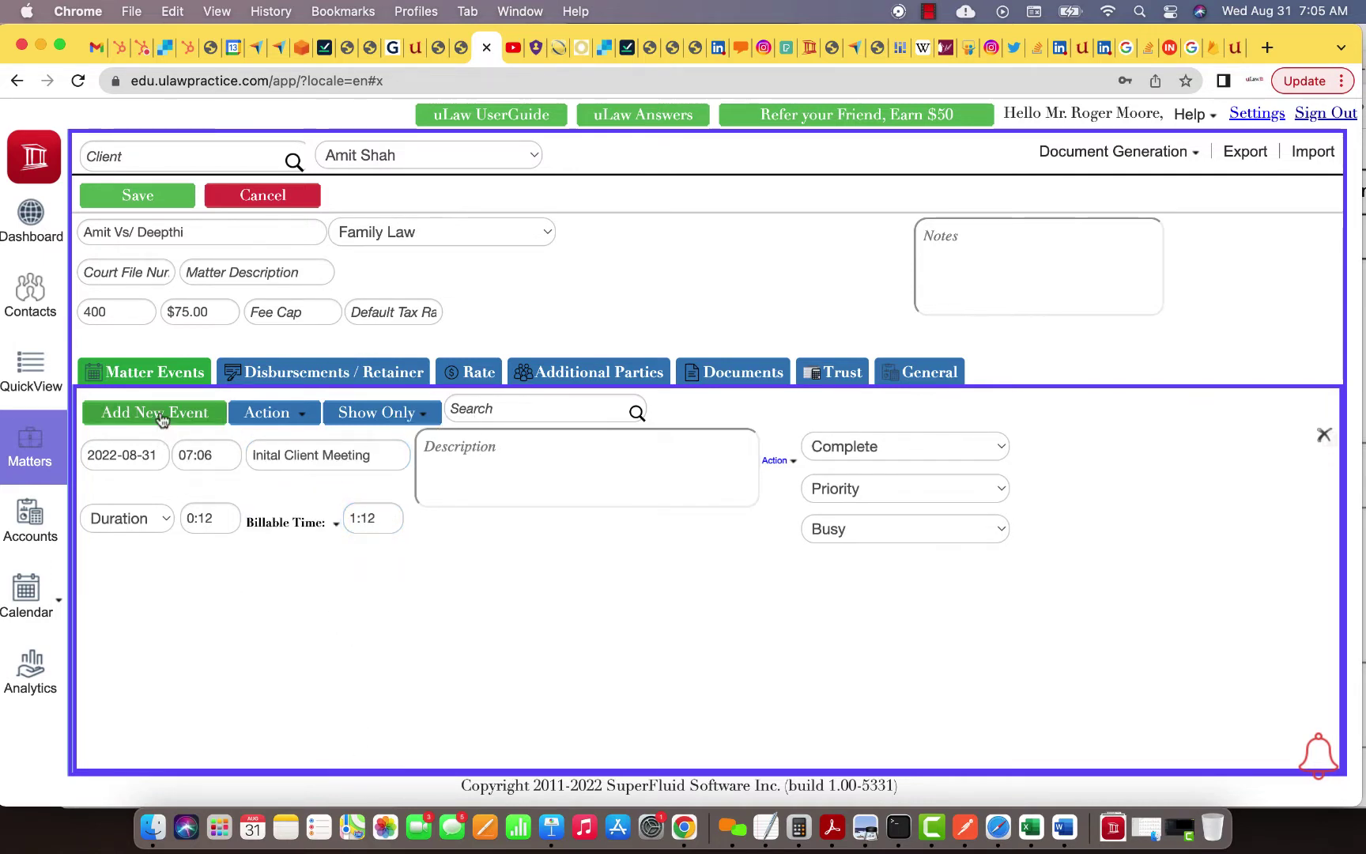
Add a Settlement Conference event with a billable time of 2:00 and save the new matter
left_click(155, 412)
left_click(270, 591)
type("sett")
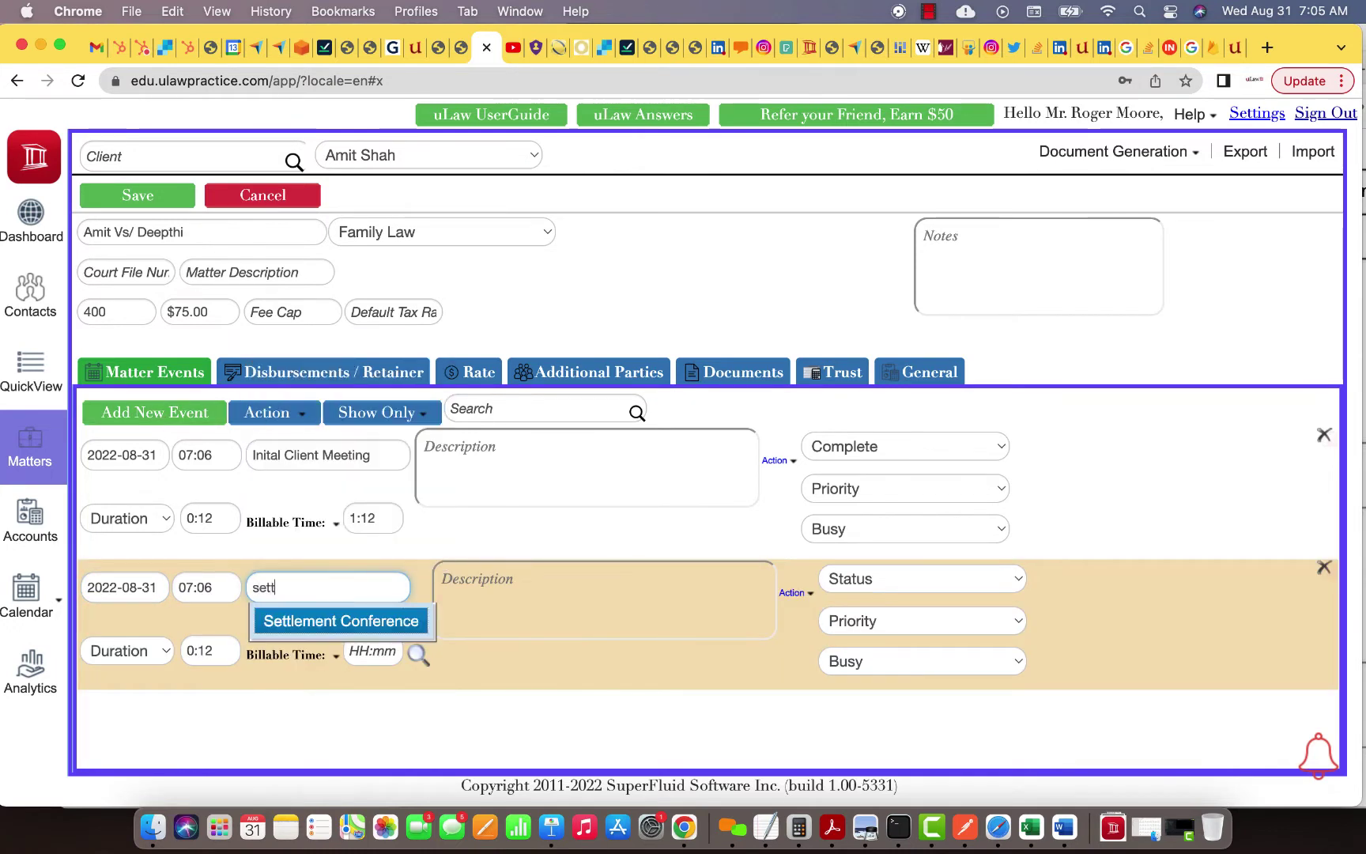
left_click(324, 623)
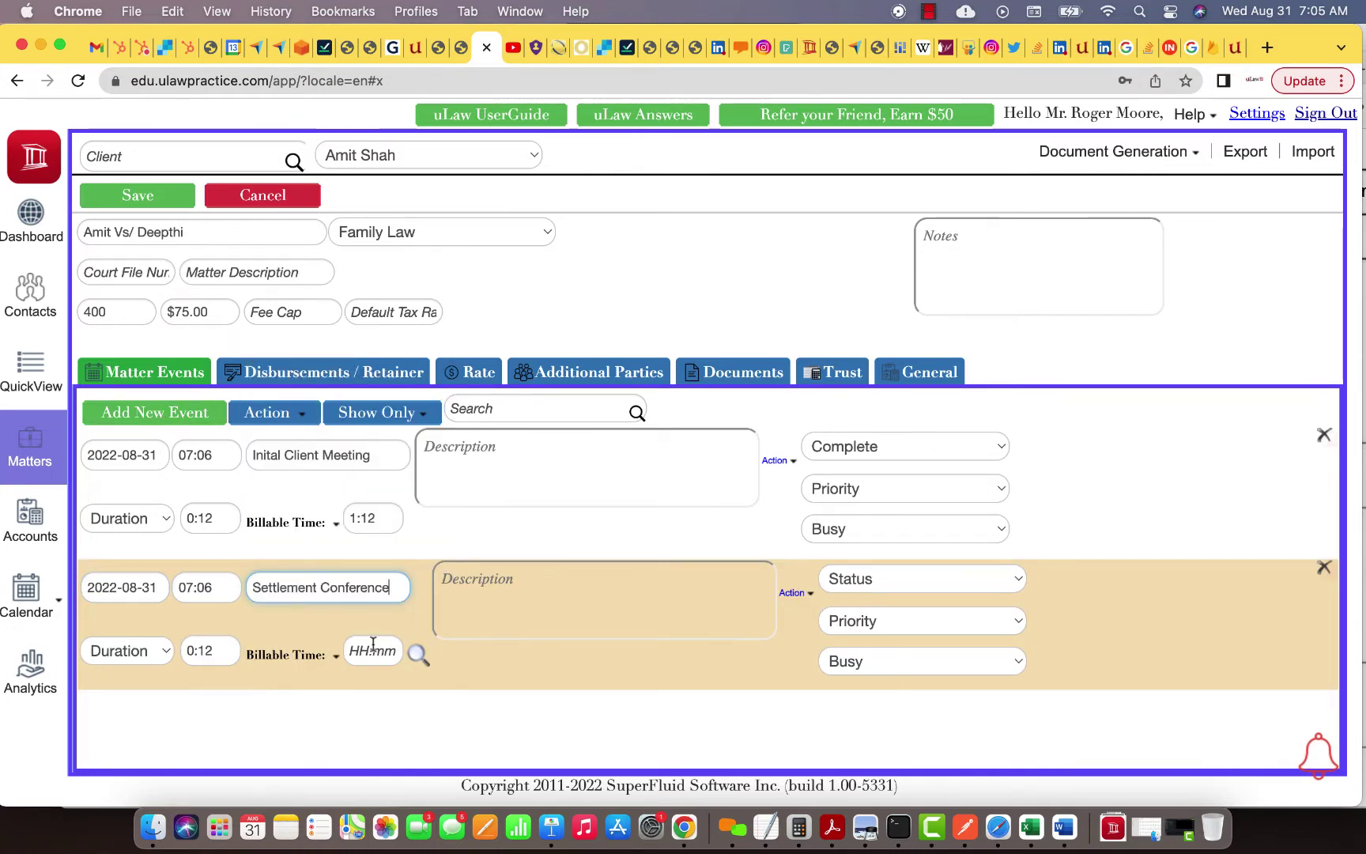
left_click(359, 650)
type("2.0")
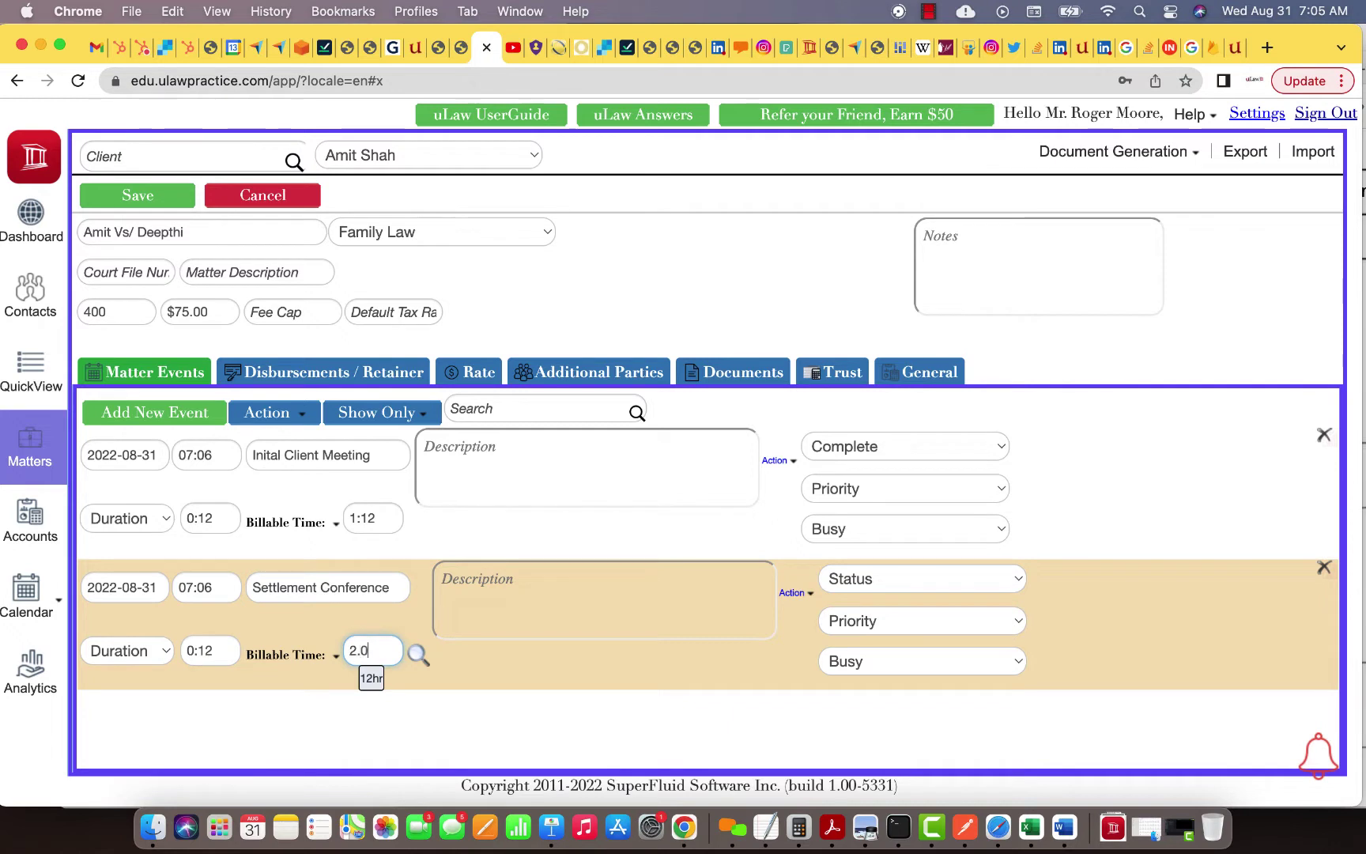
left_click(296, 695)
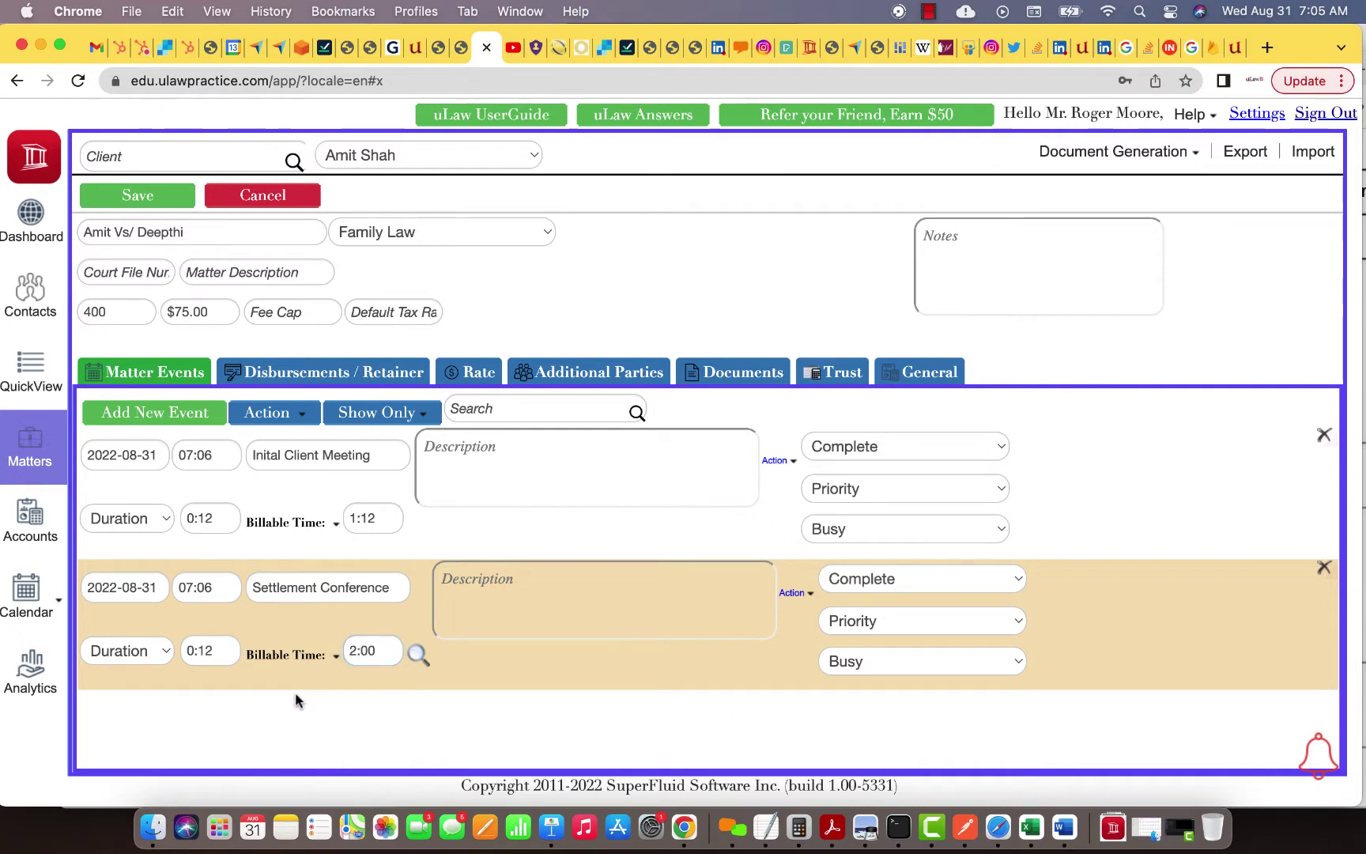
left_click(111, 195)
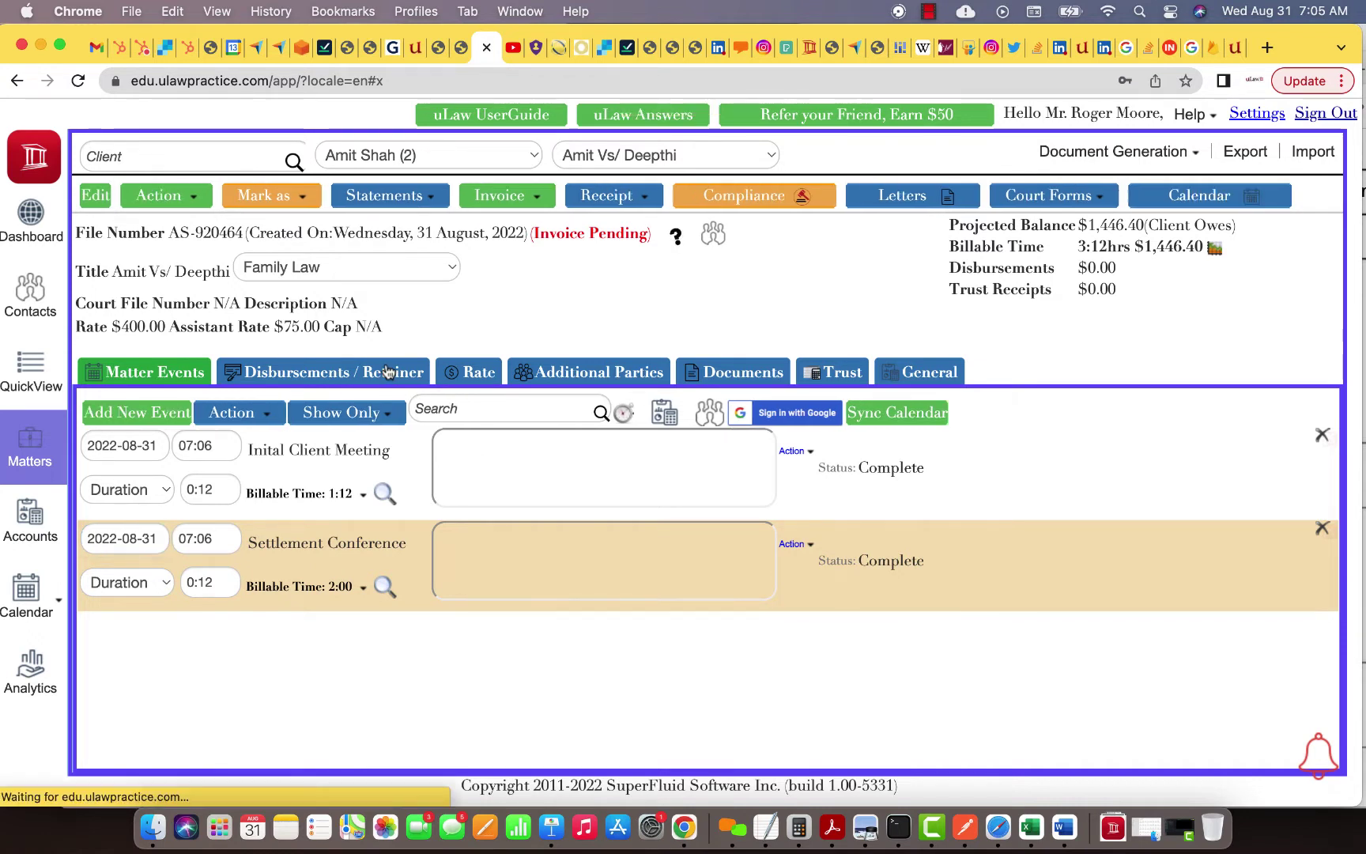
Start a Miscellaneous Expense - From General disbursement on the matter with Application Fee as its item name
left_click(305, 378)
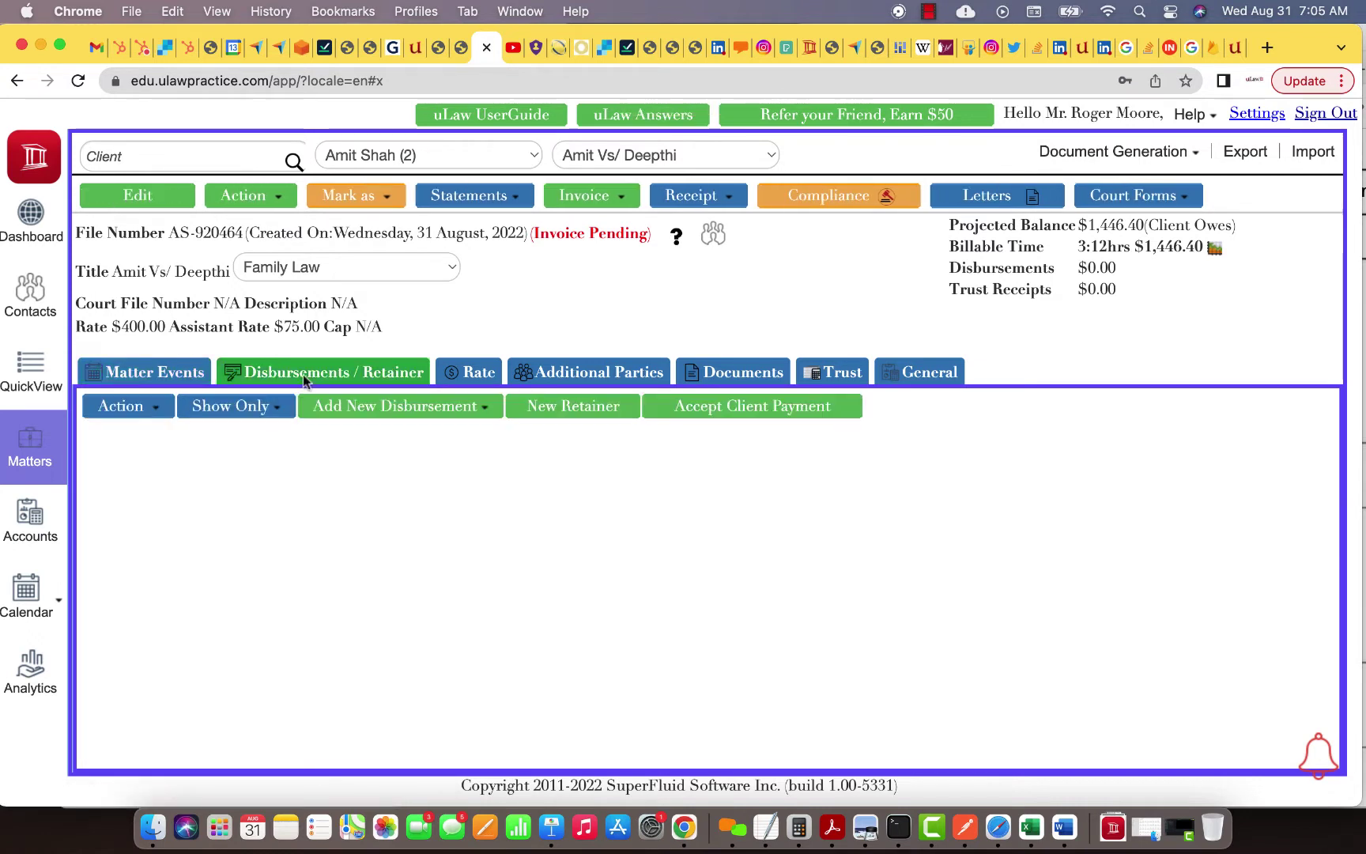
left_click(447, 408)
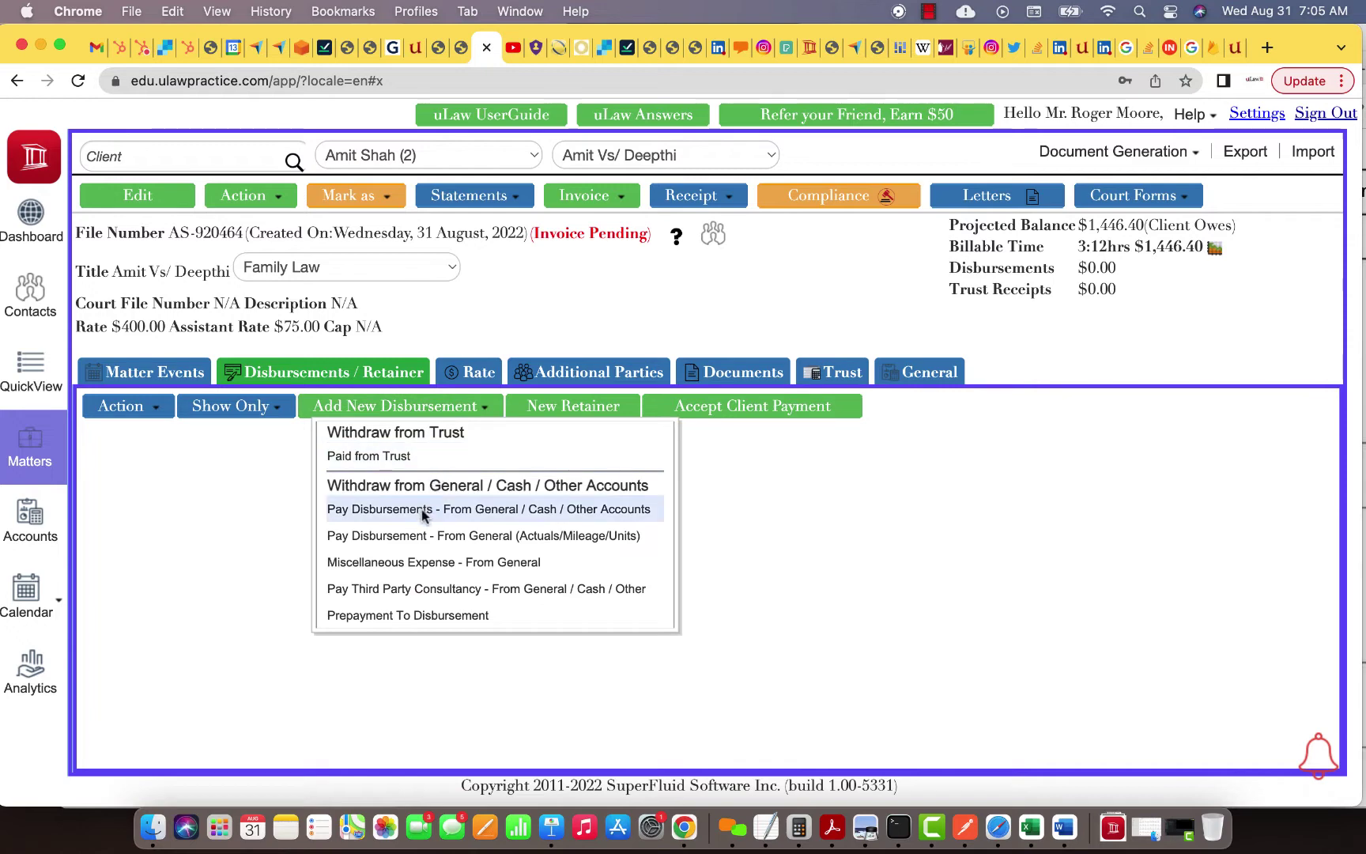
left_click(427, 563)
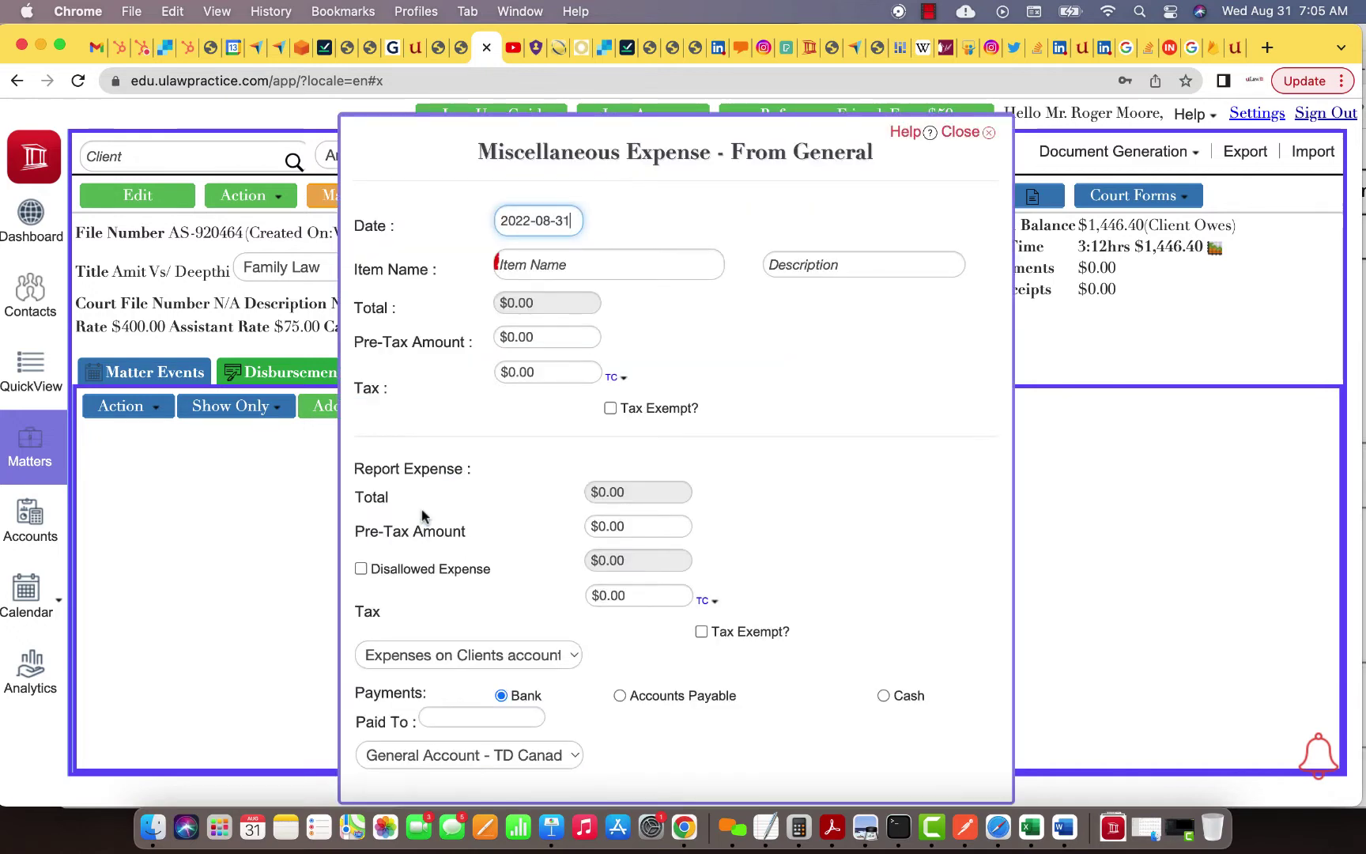
left_click(571, 262)
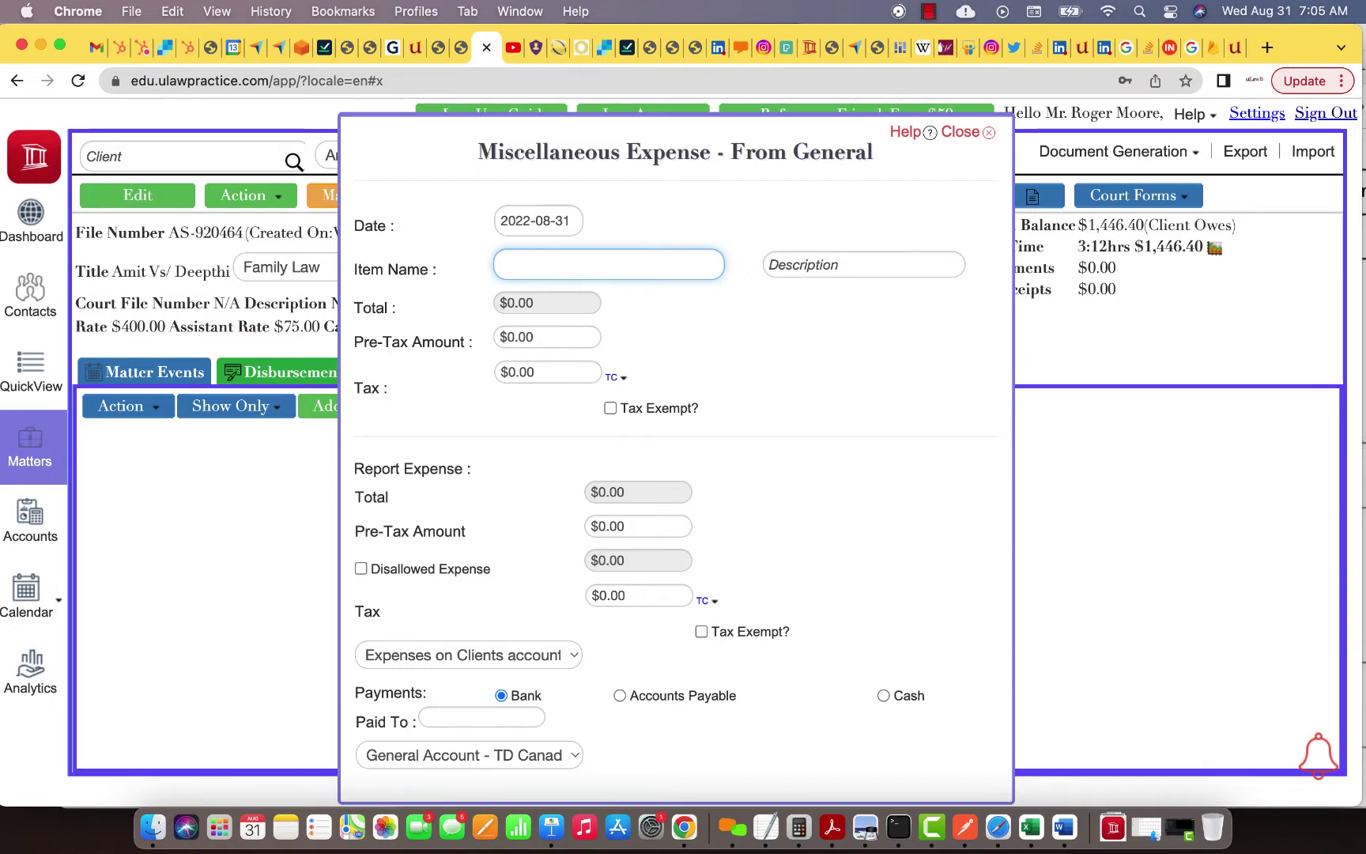
type("fee")
left_click(582, 324)
Set the Application Fee's pre-tax amount to $100 and save the expense
left_click(522, 340)
type("100")
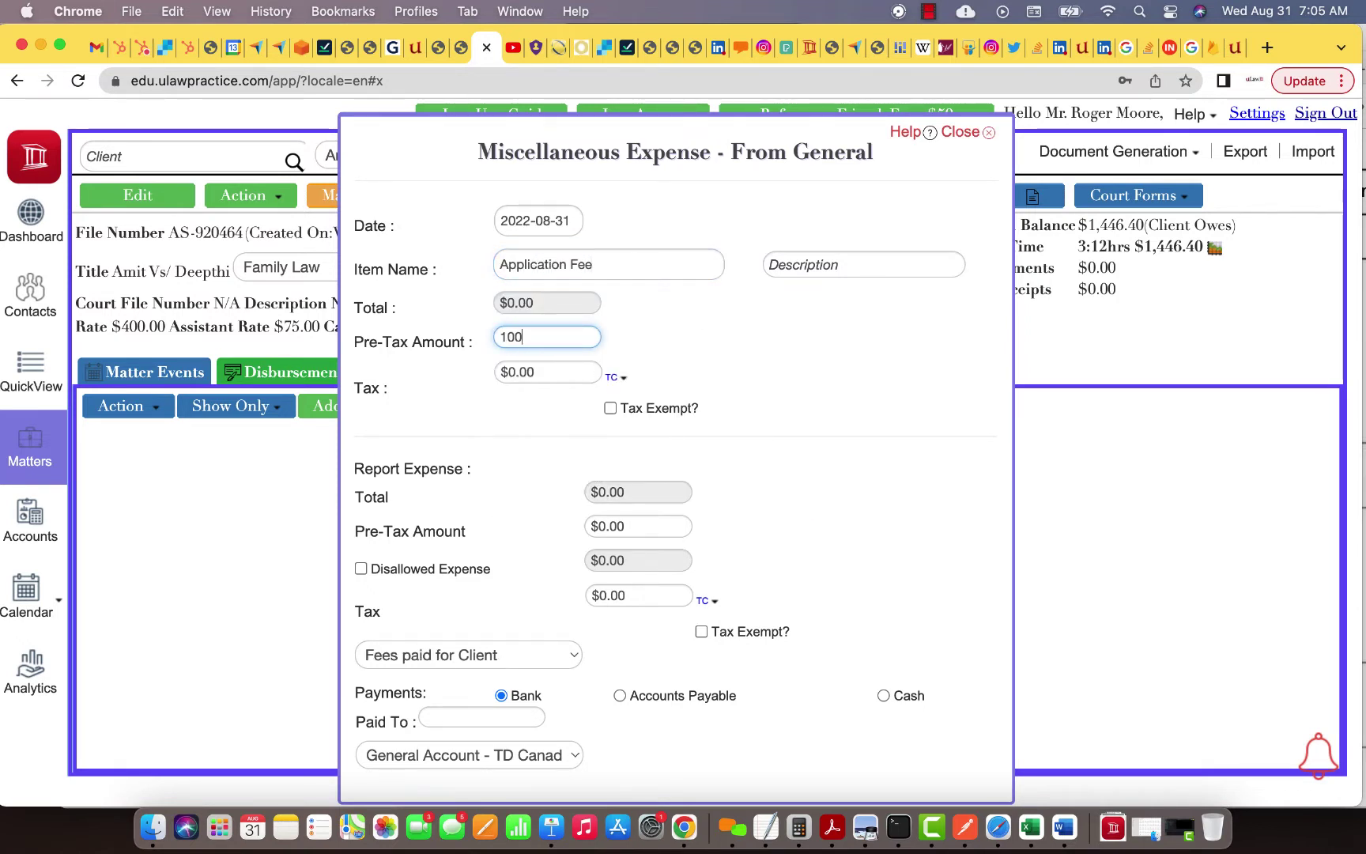
left_click(519, 442)
scroll(519, 442, "down", 1)
scroll(519, 441, "down", 3)
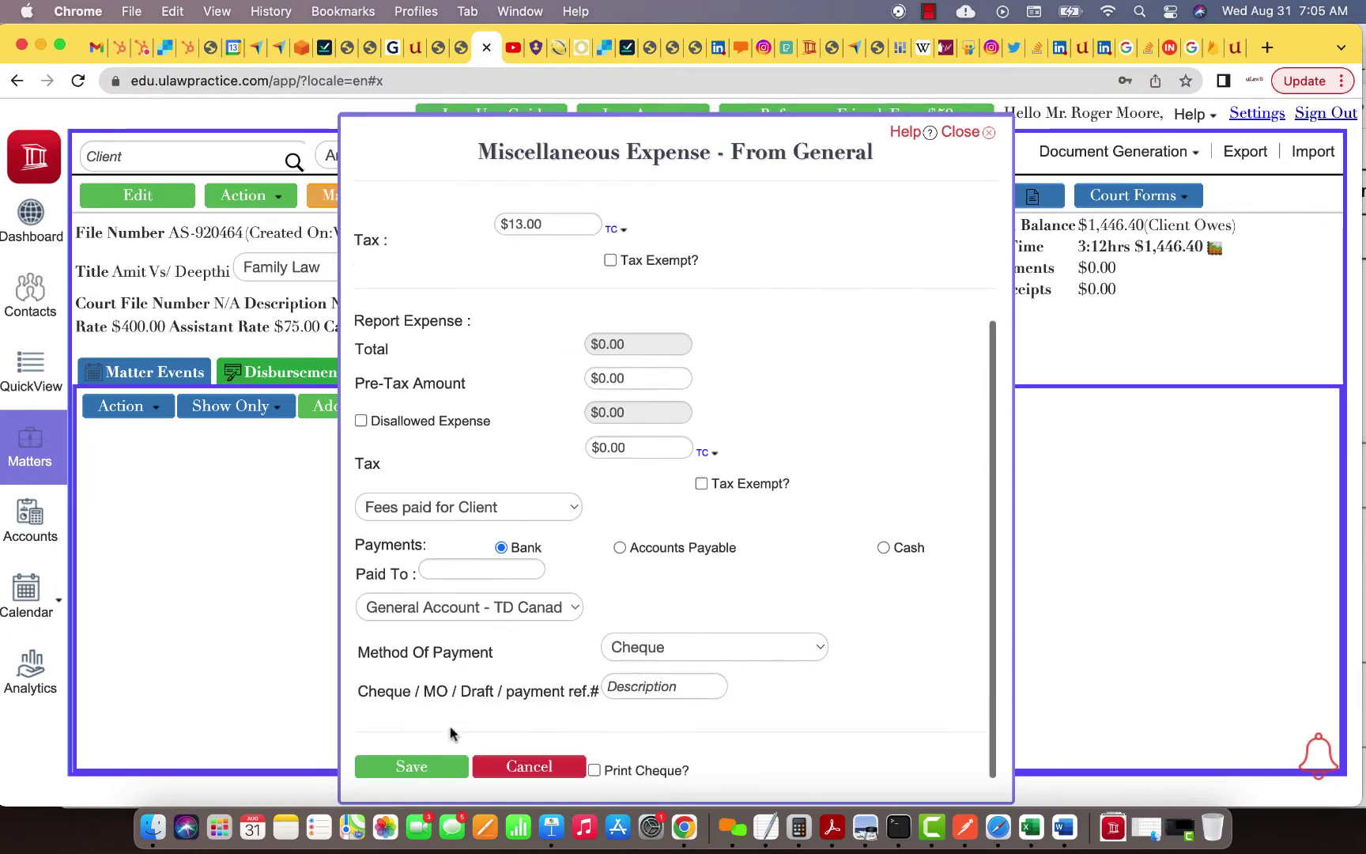
left_click(417, 773)
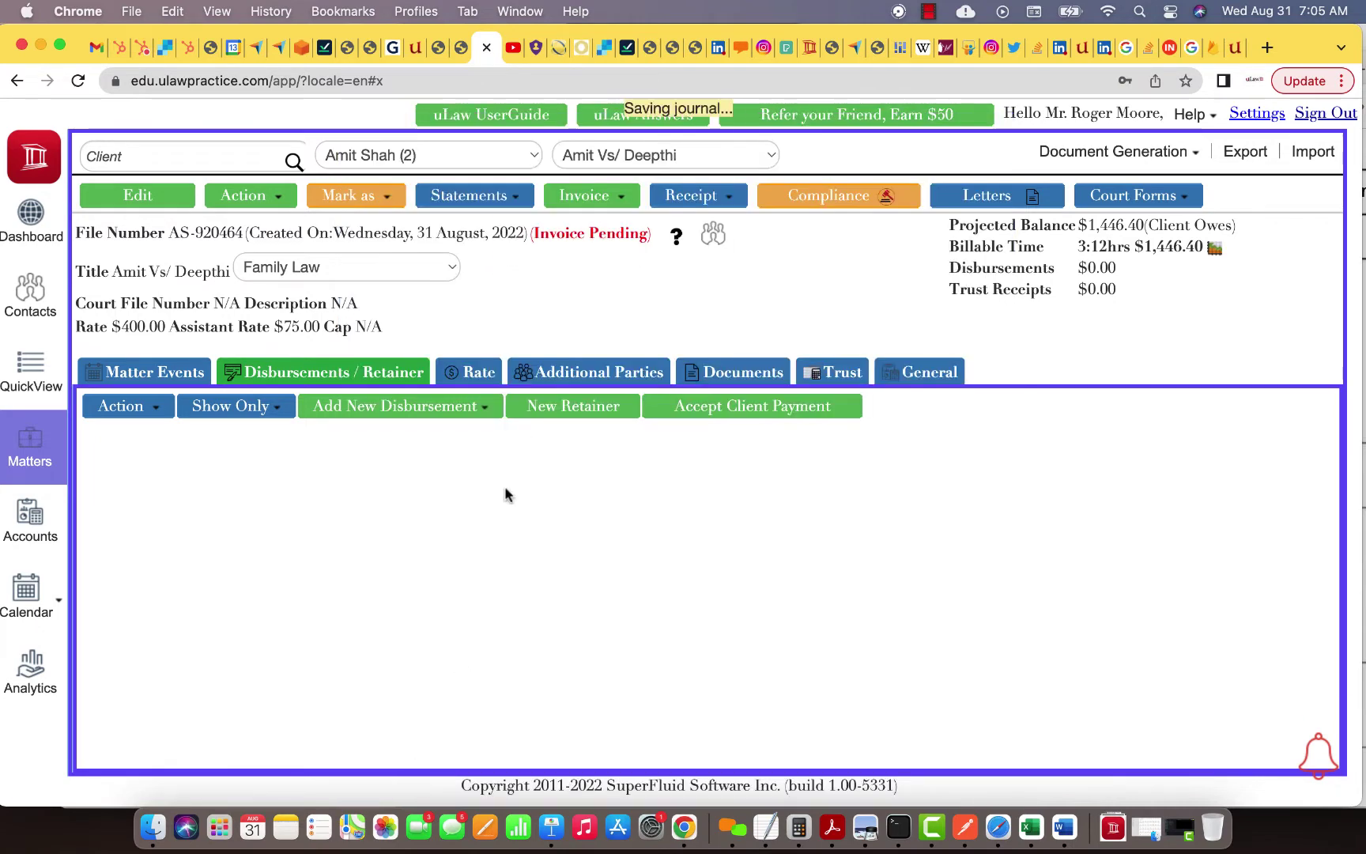
Record a new retainer of $2,000 received from the client by cheque with payment reference 1231, and apply it
left_click(589, 412)
left_click(772, 283)
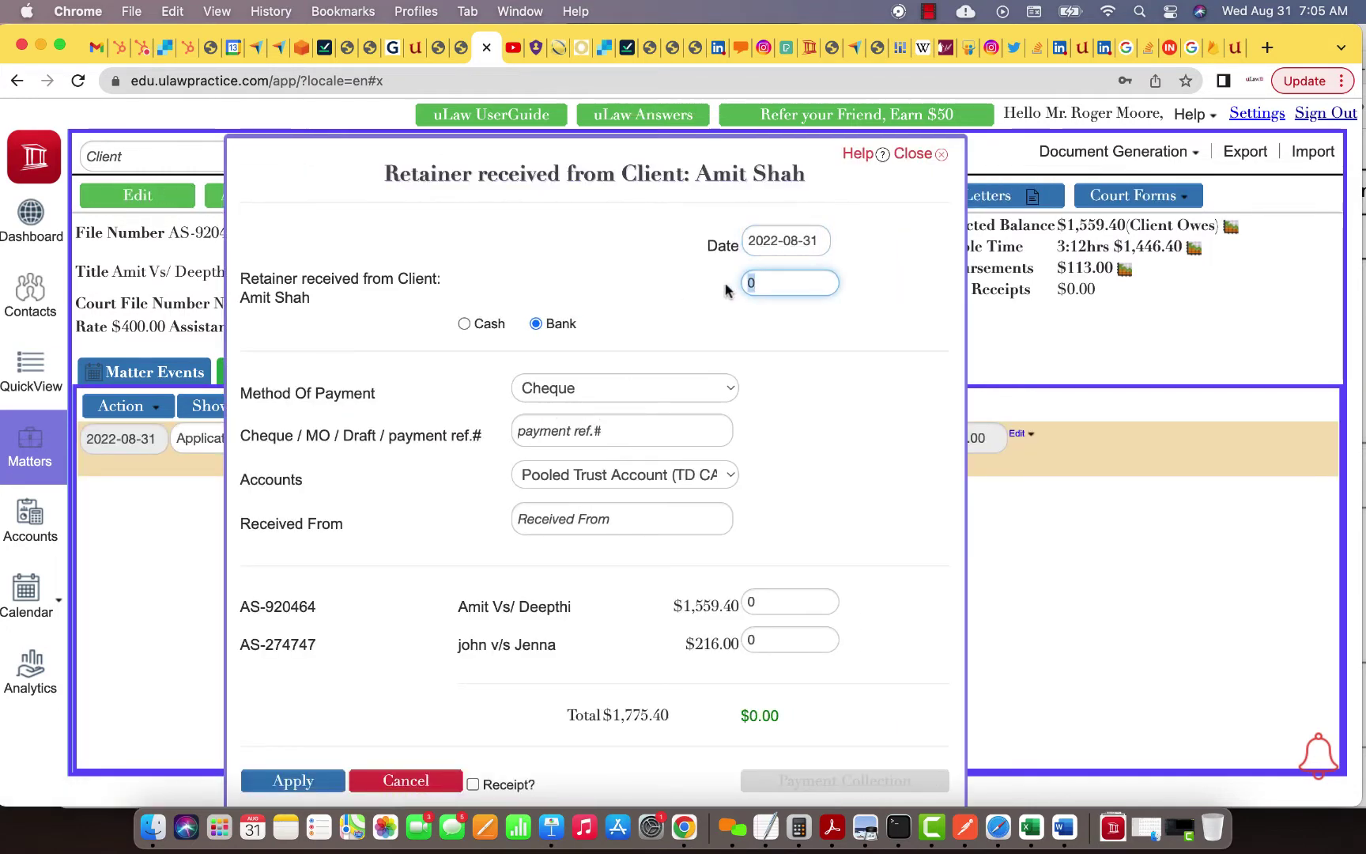
type("2000")
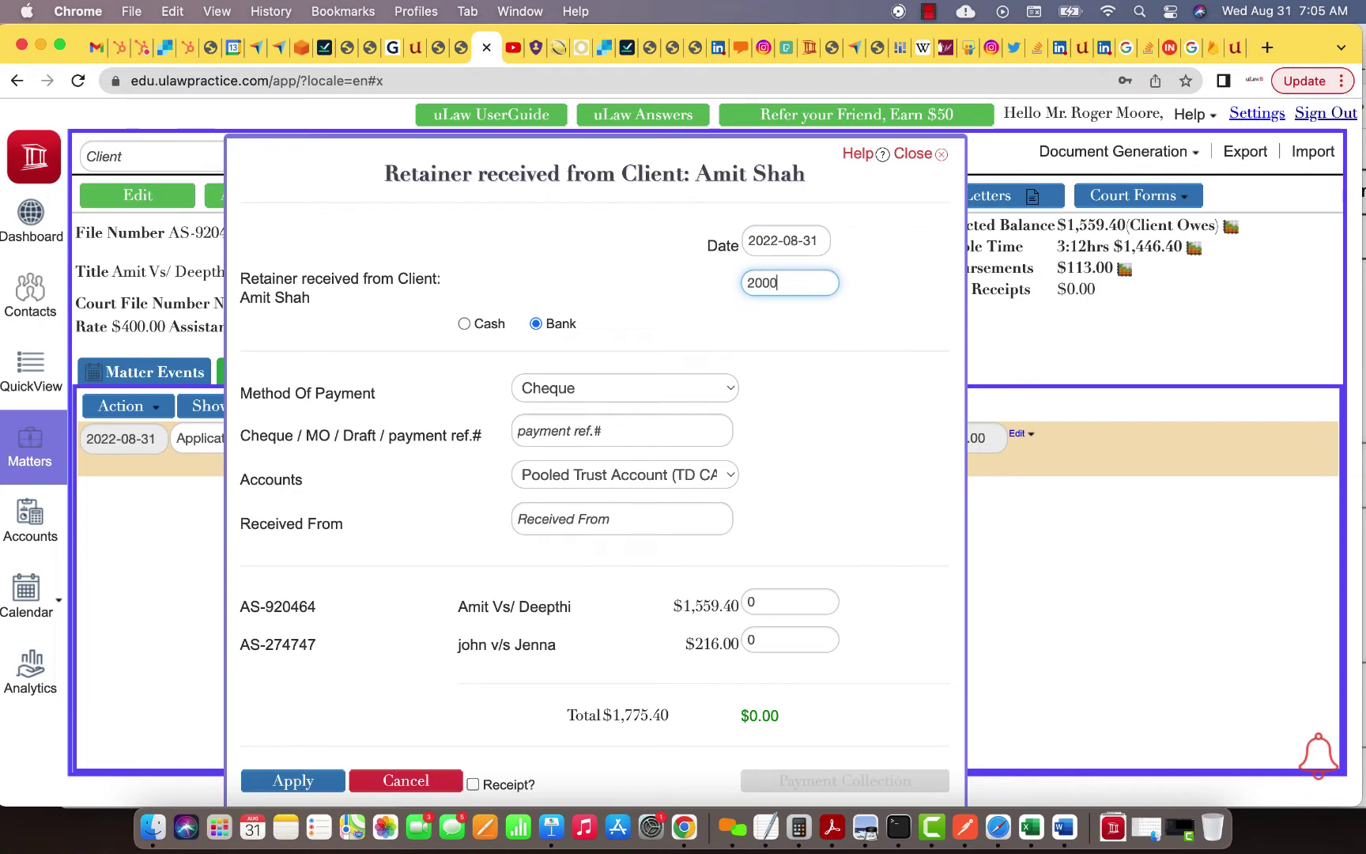
left_click(871, 469)
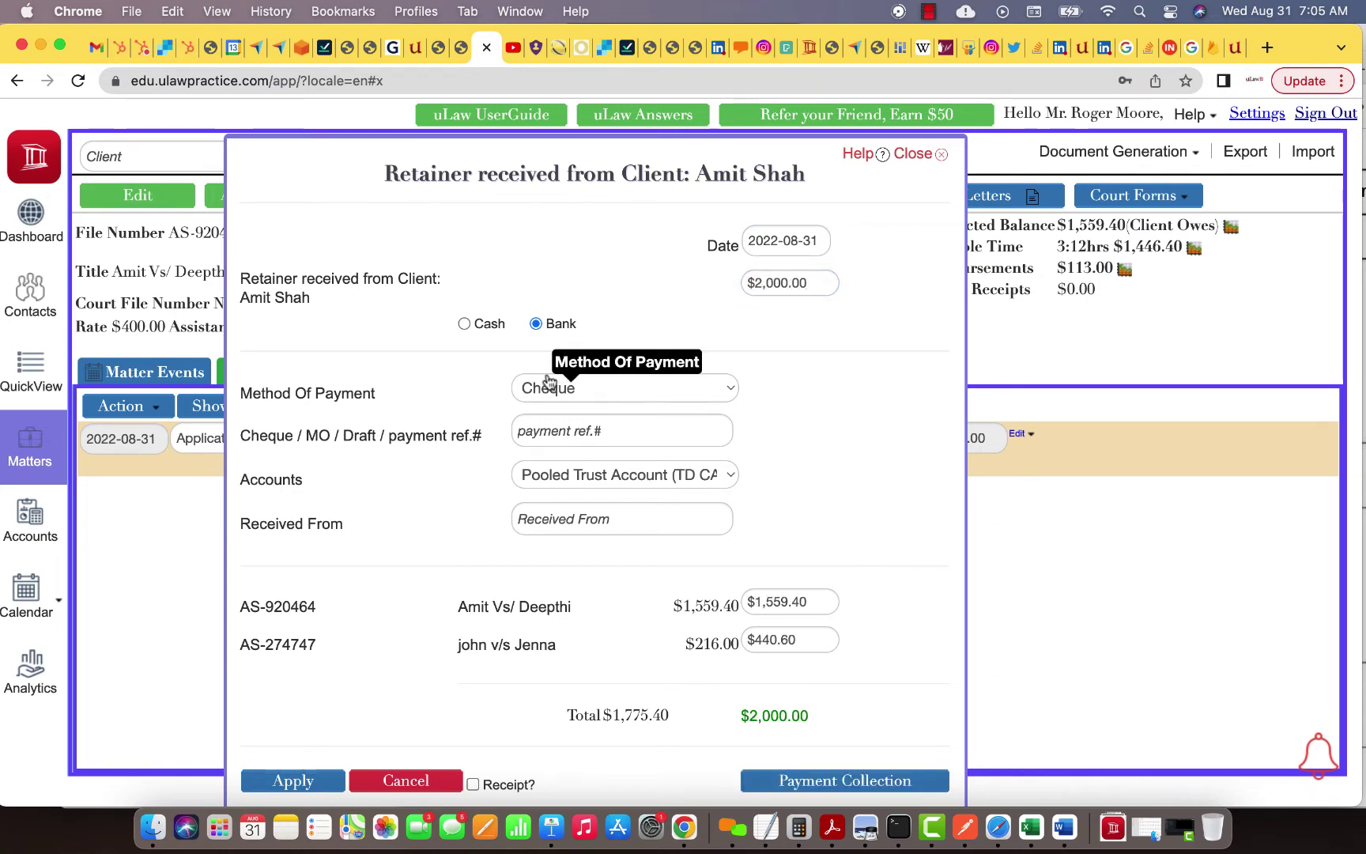
left_click(550, 437)
type("1231")
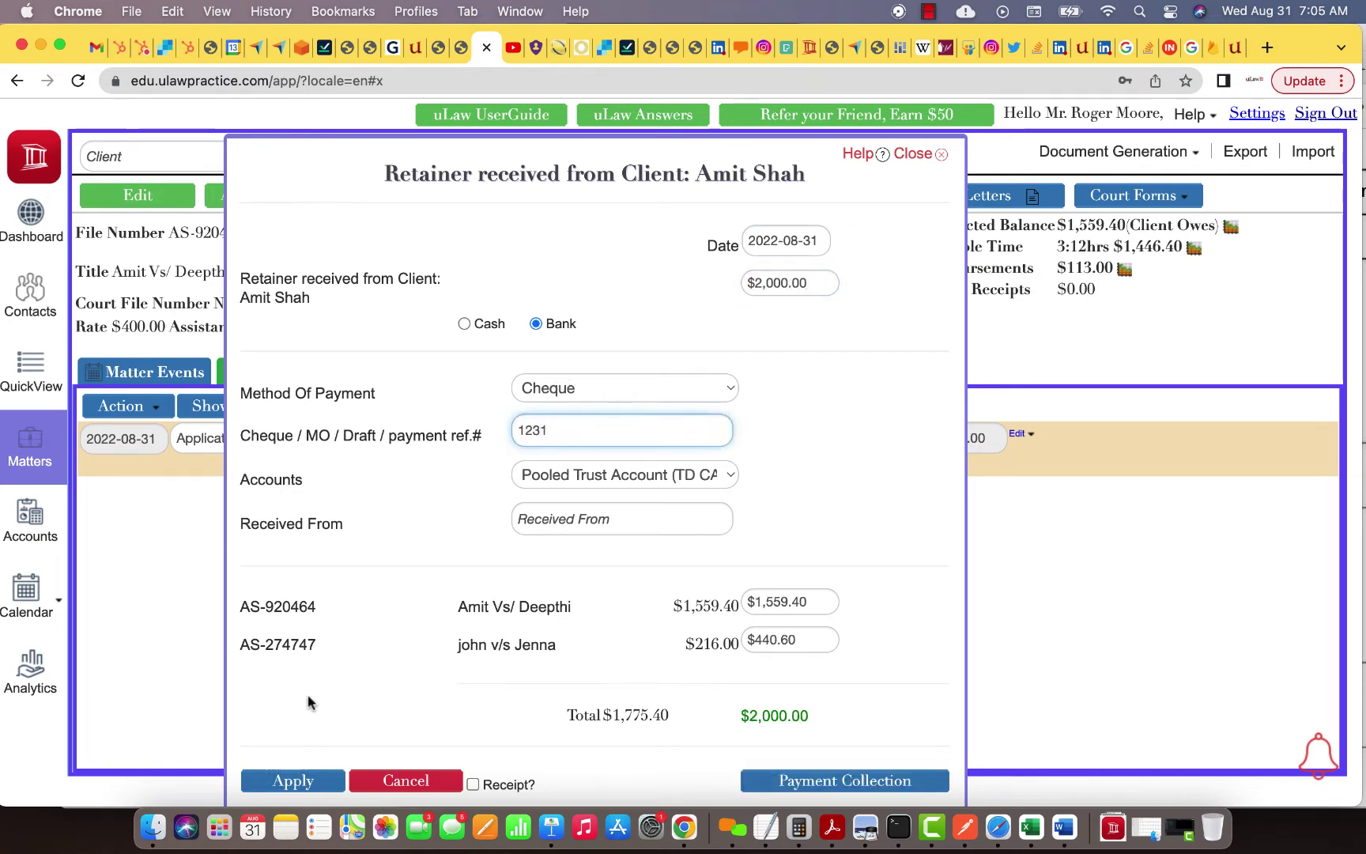
left_click(299, 779)
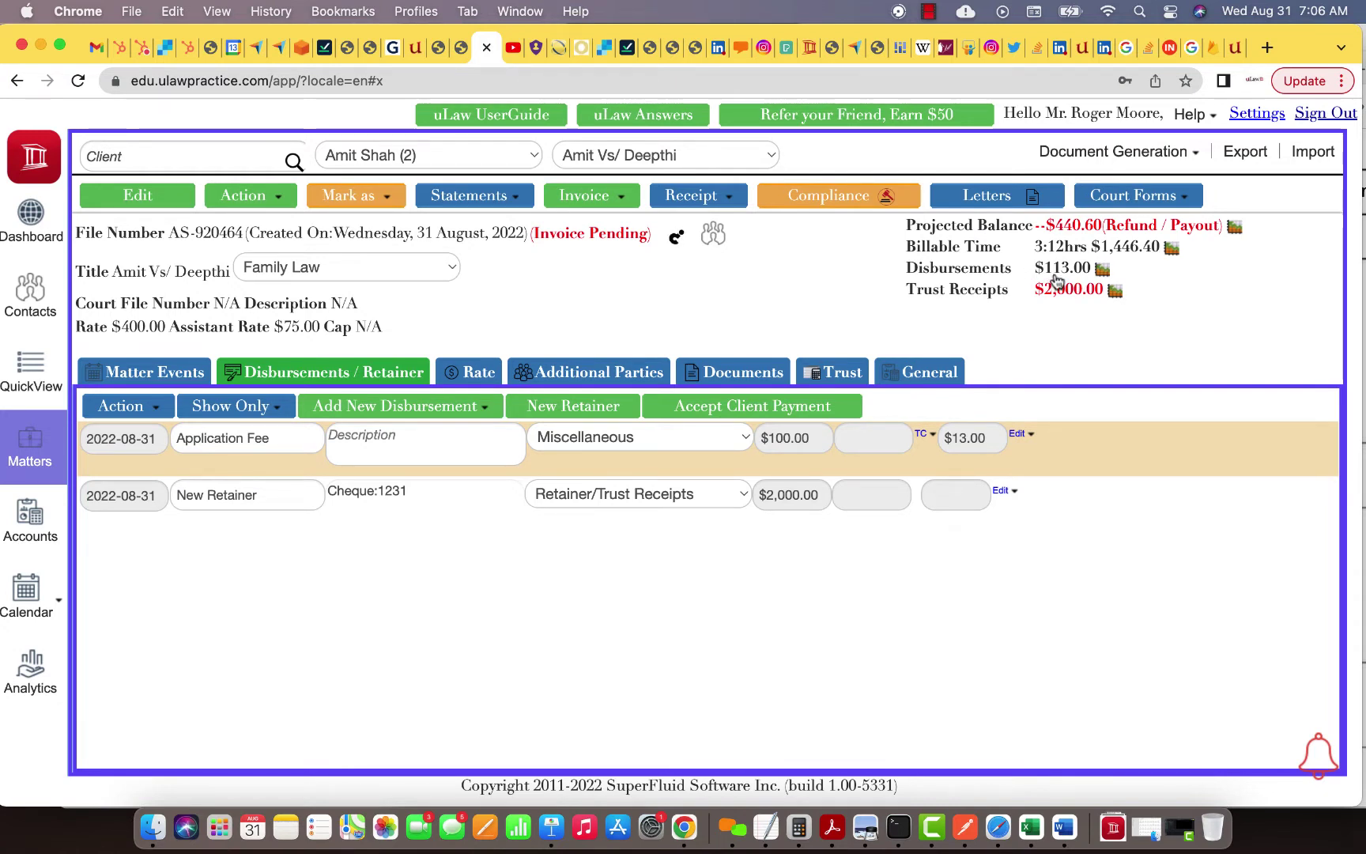
Generate the matter's complete invoice for dockets and disbursements with the default terms and uLaw Theme
left_click(620, 204)
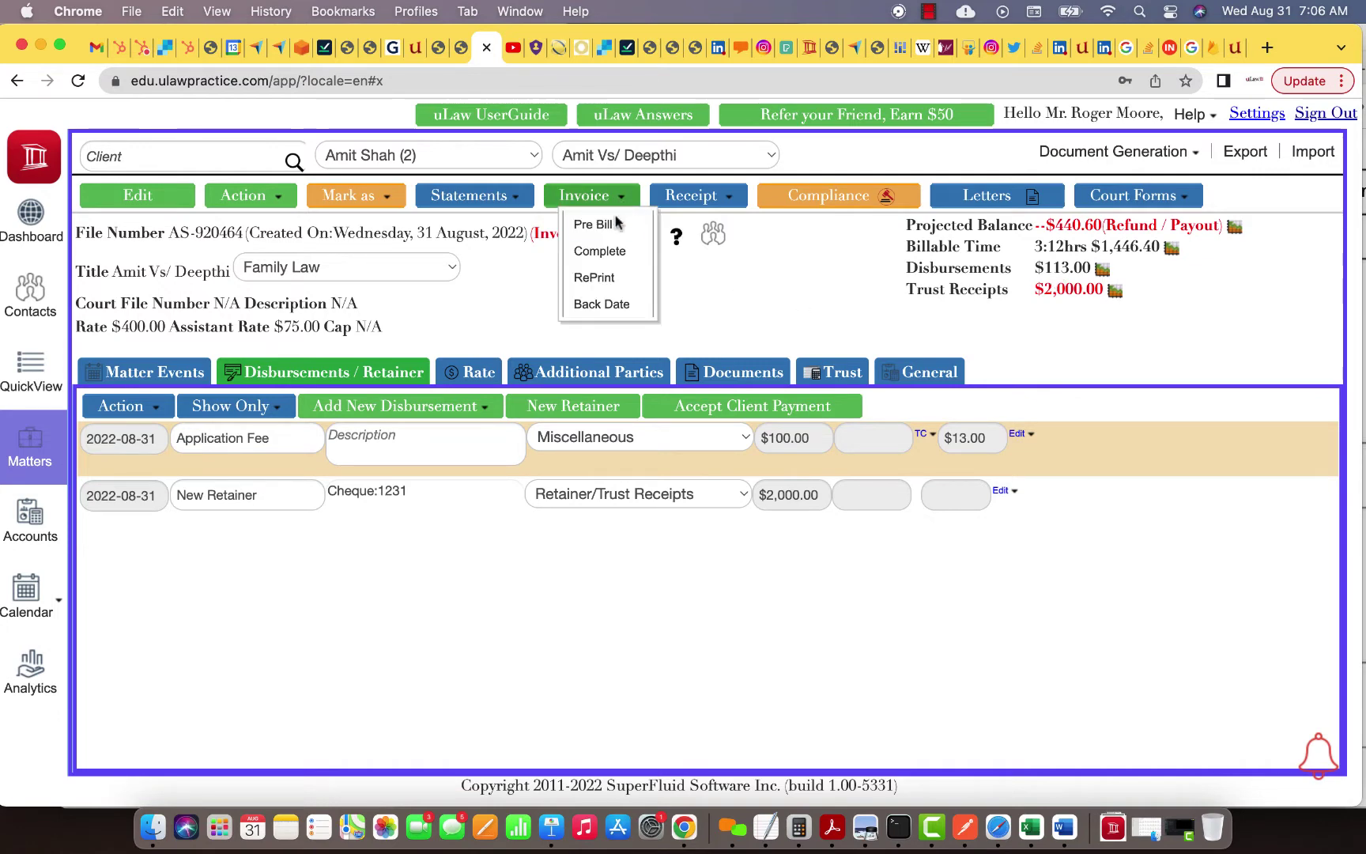
left_click(616, 252)
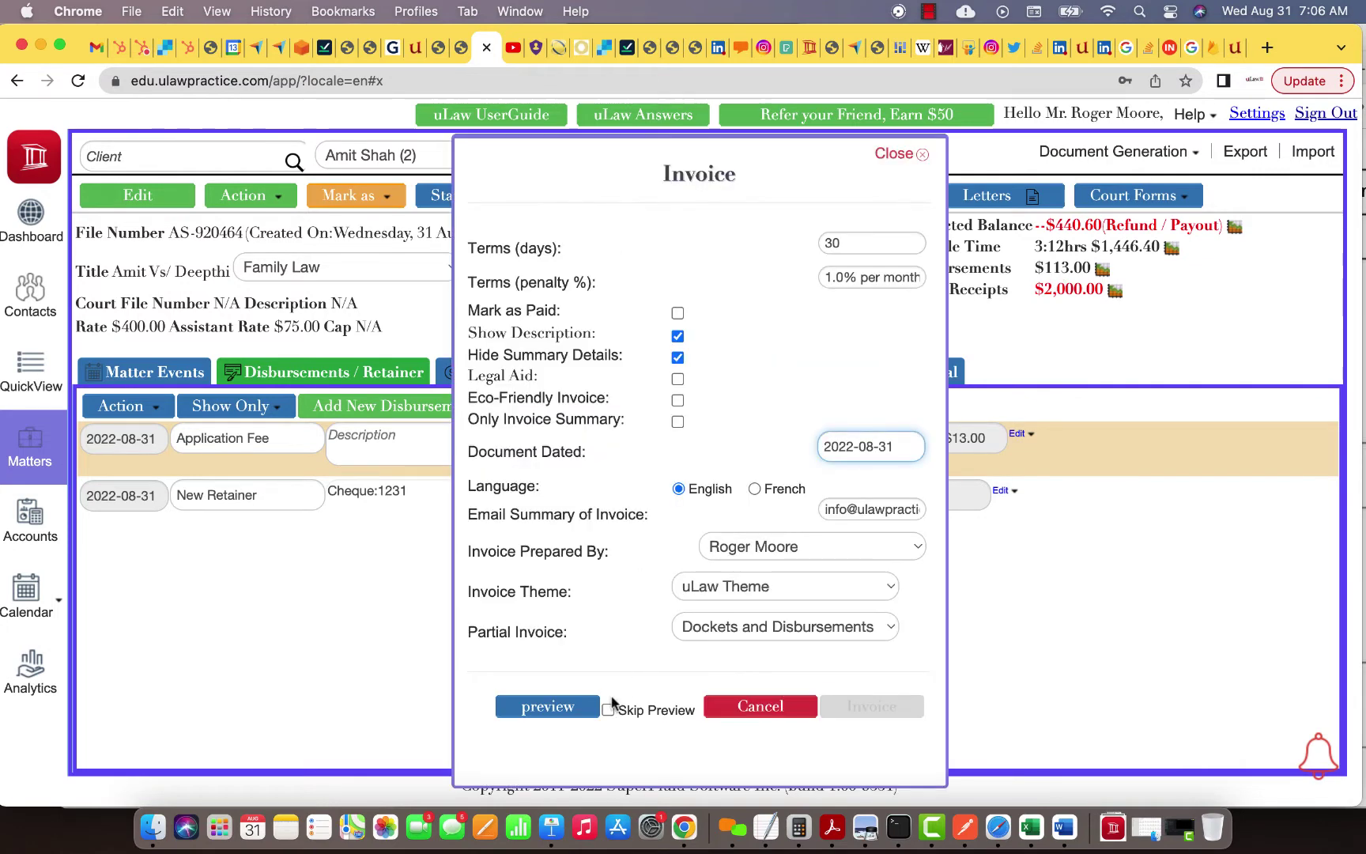
left_click(852, 706)
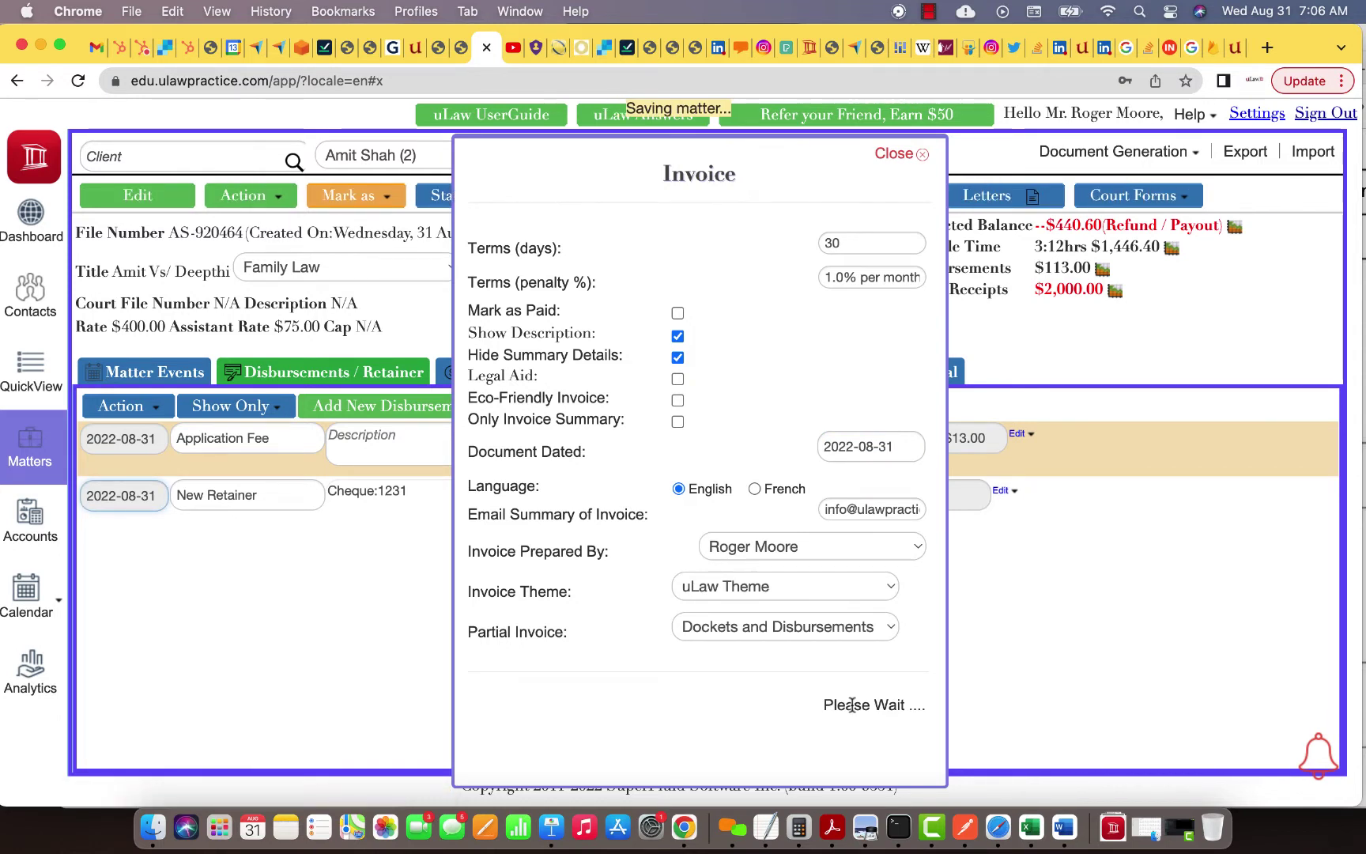
left_click(872, 687)
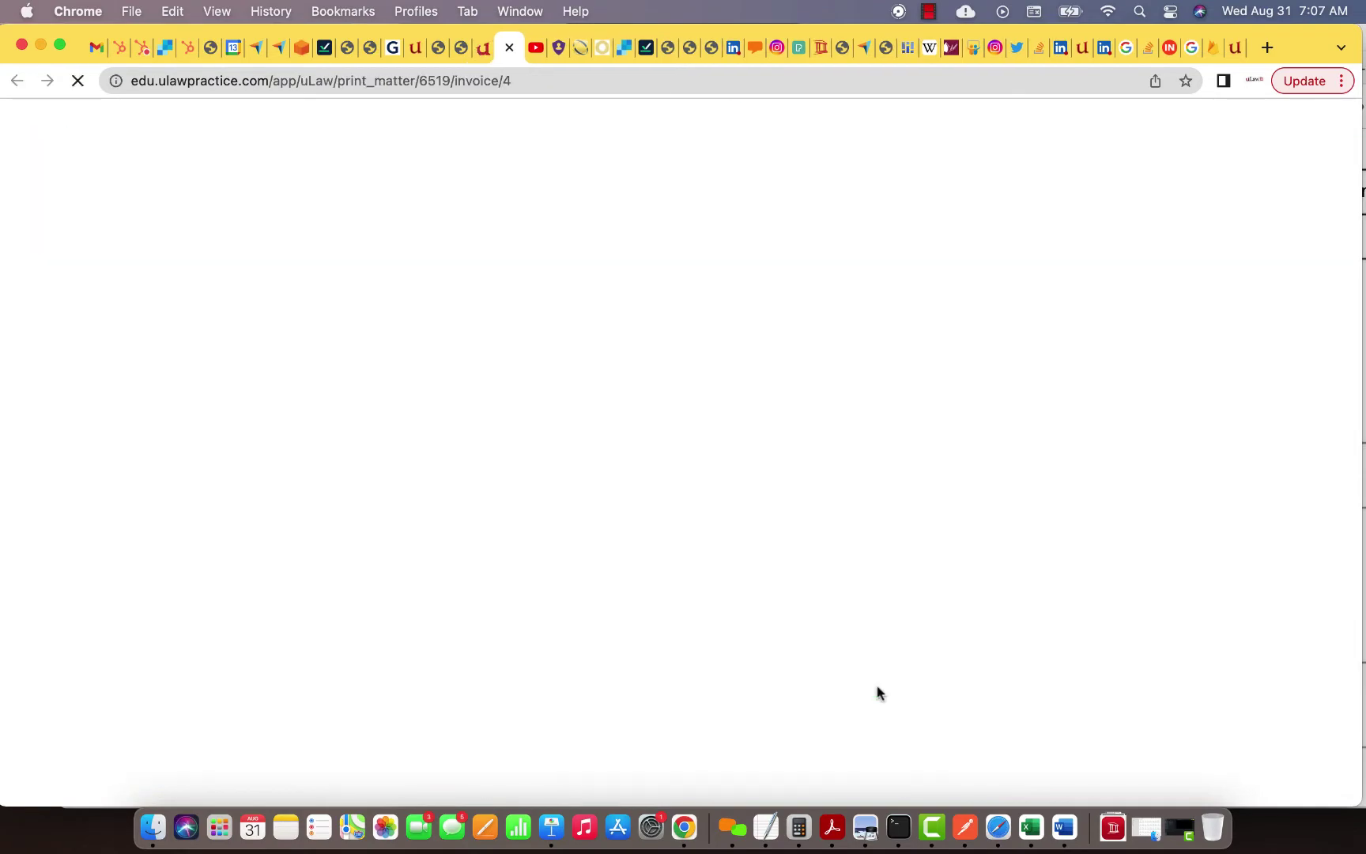
Review the generated invoice PDF from the billed events through the Total Billable Invoice summary on page 4
left_click(482, 47)
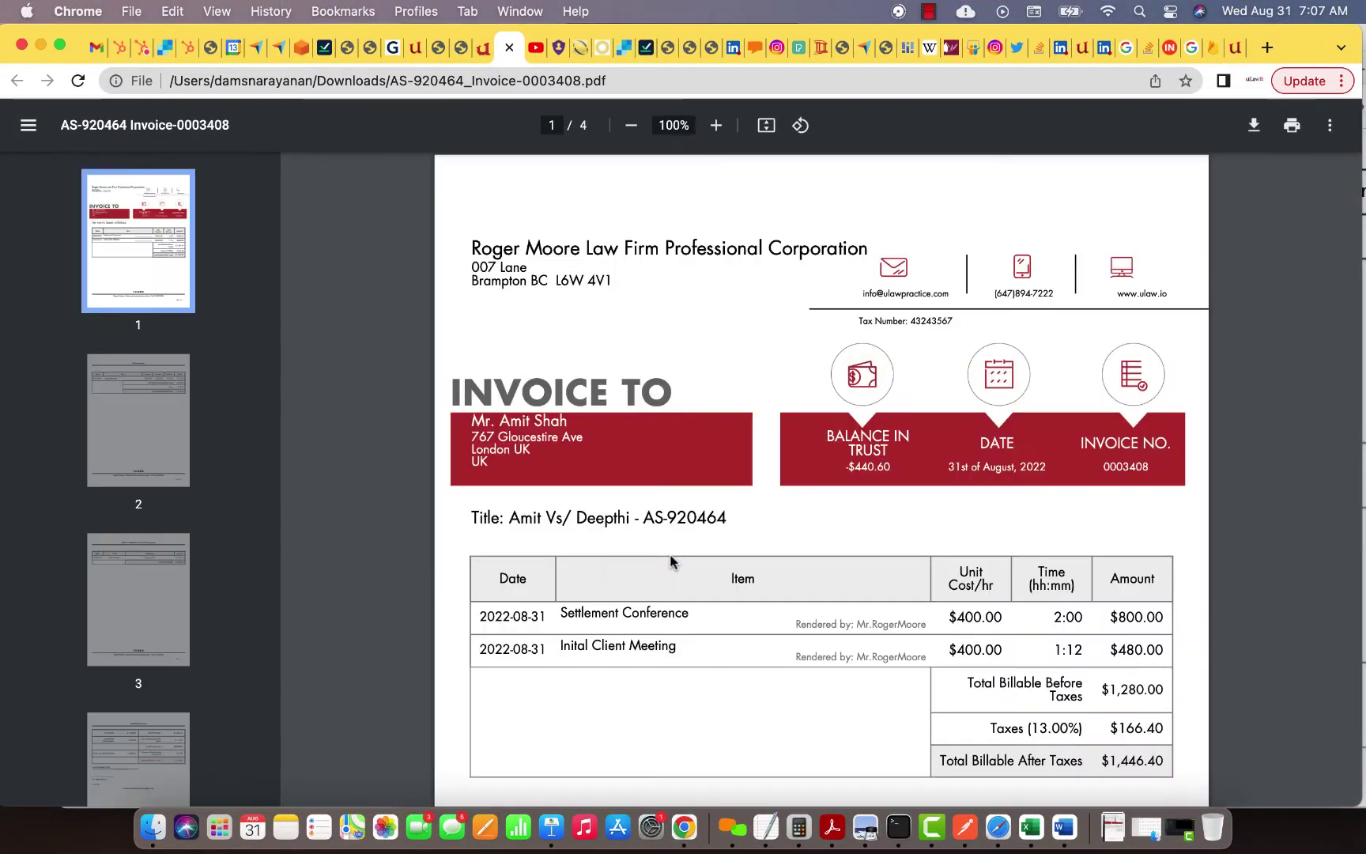
scroll(764, 505, "down", 3)
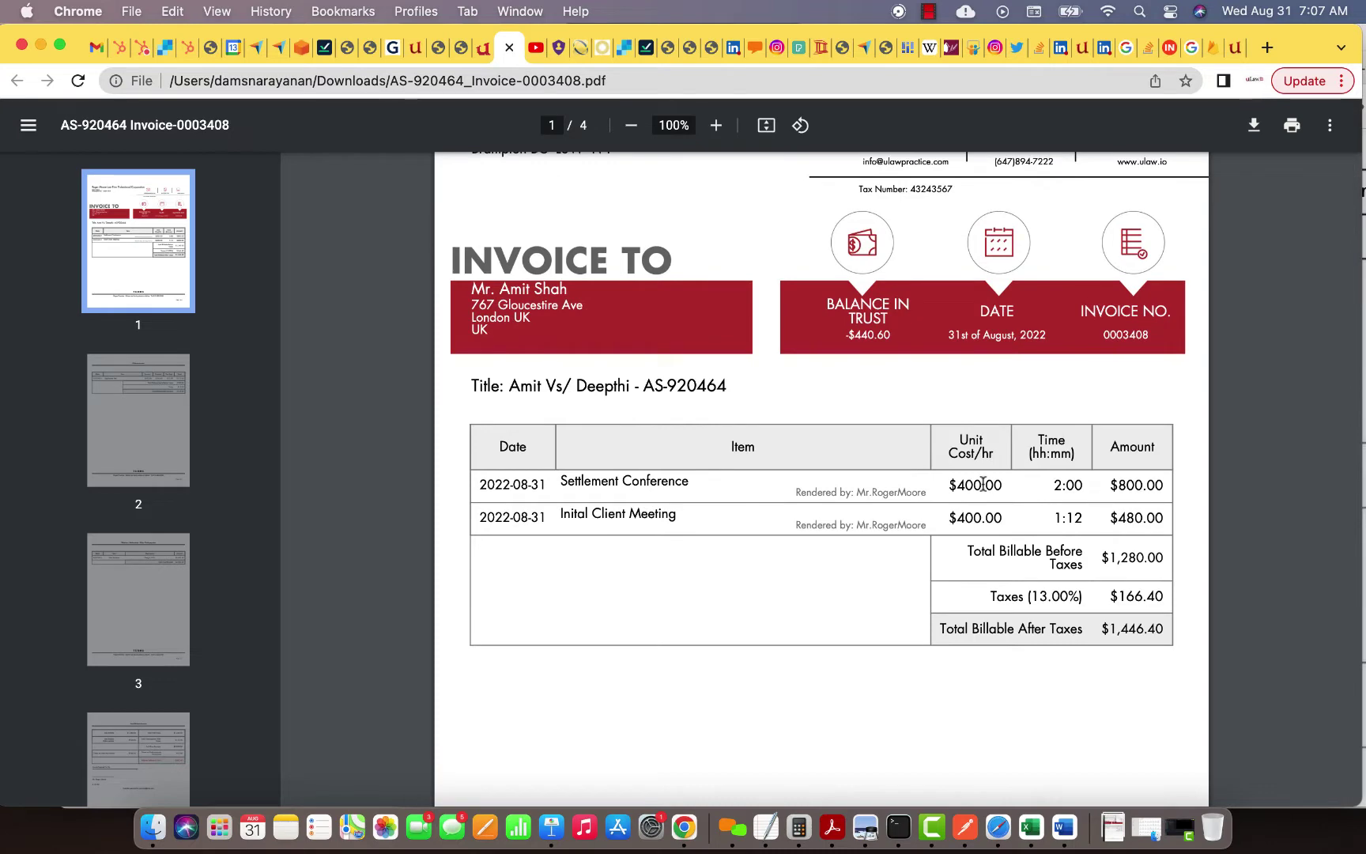
scroll(698, 534, "down", 3)
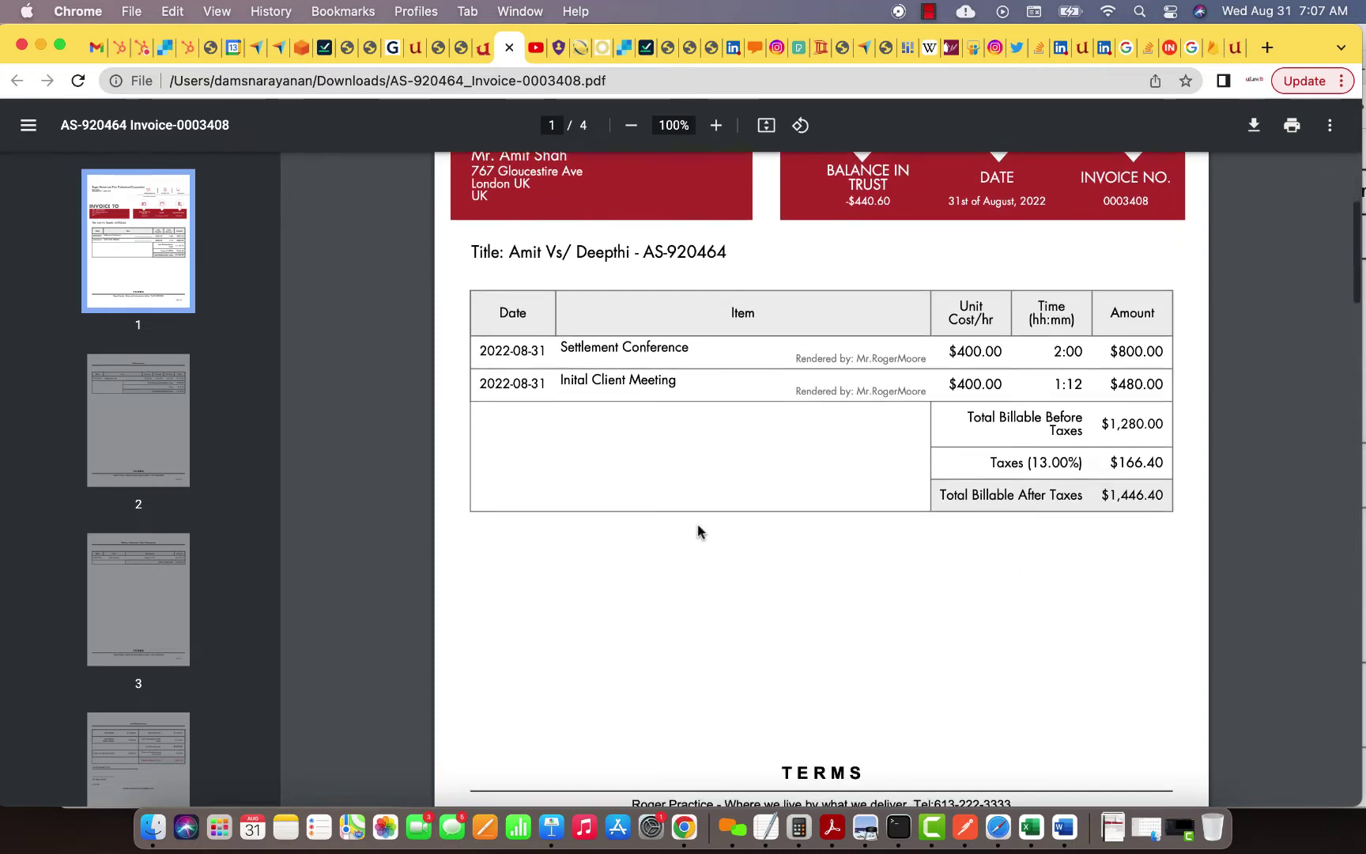
scroll(699, 531, "down", 15)
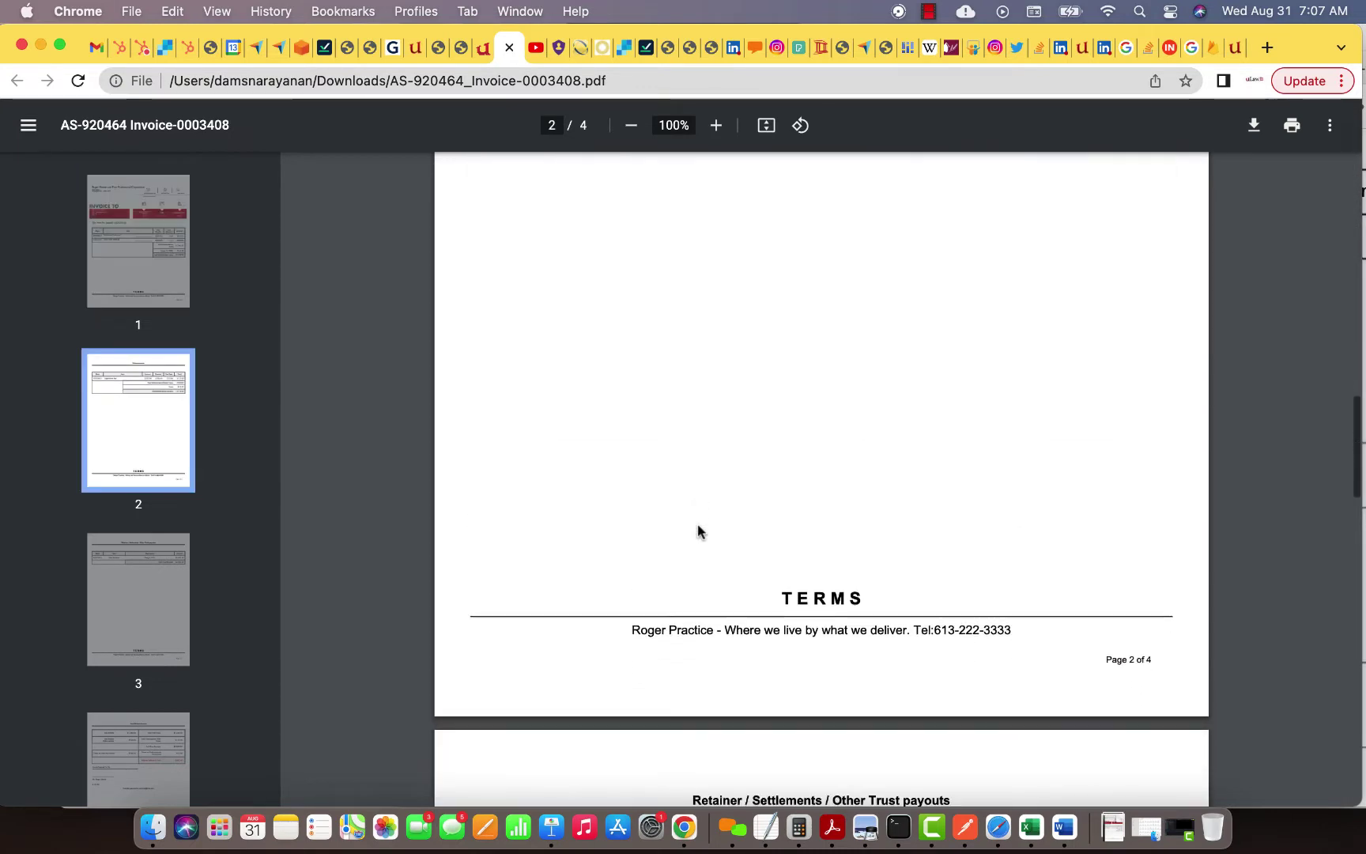
scroll(937, 486, "down", 10)
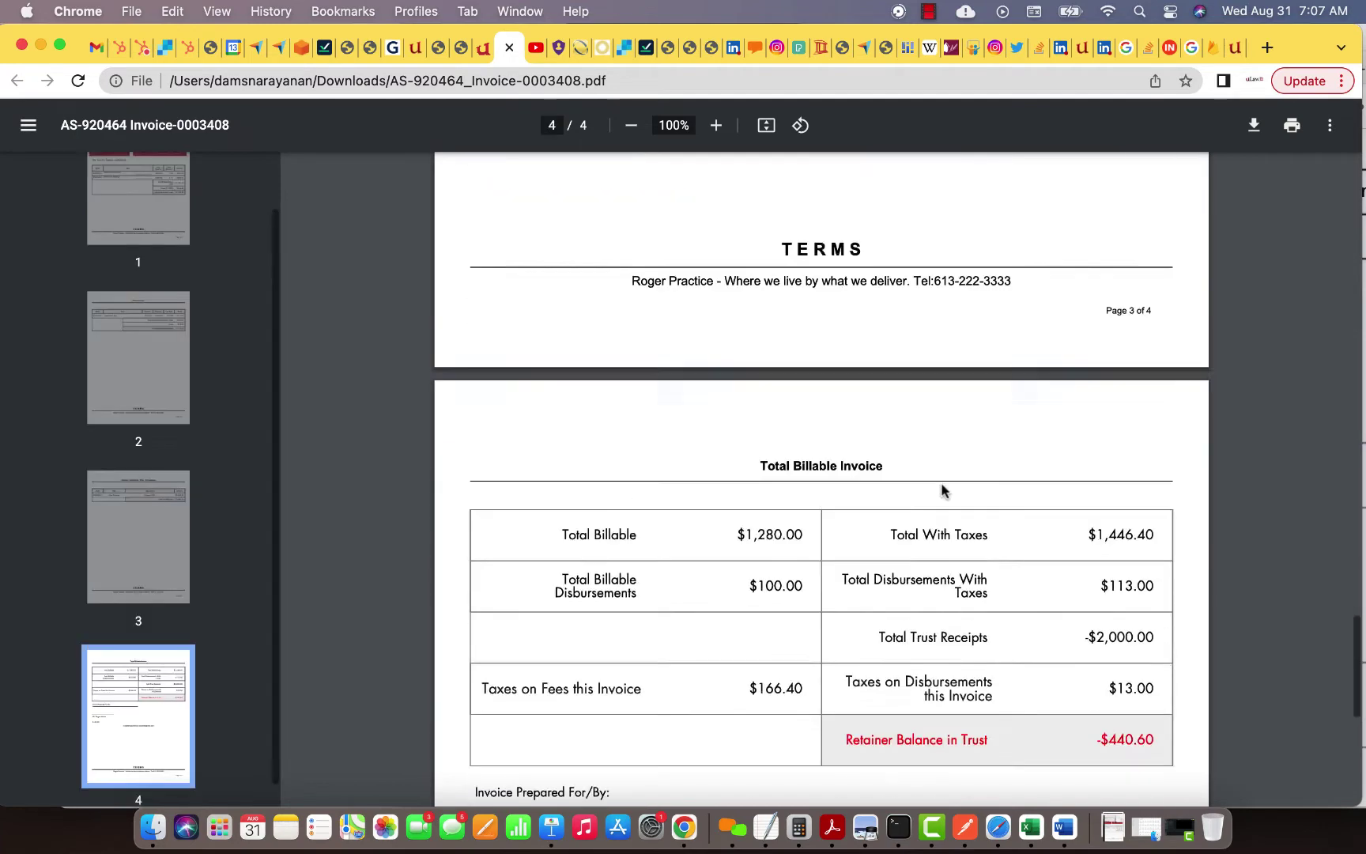
Review the invoice PDF from the Total Billable Invoice summary back through the disbursements to the billed events on page 1
scroll(942, 490, "down", 4)
scroll(1052, 289, "up", 7)
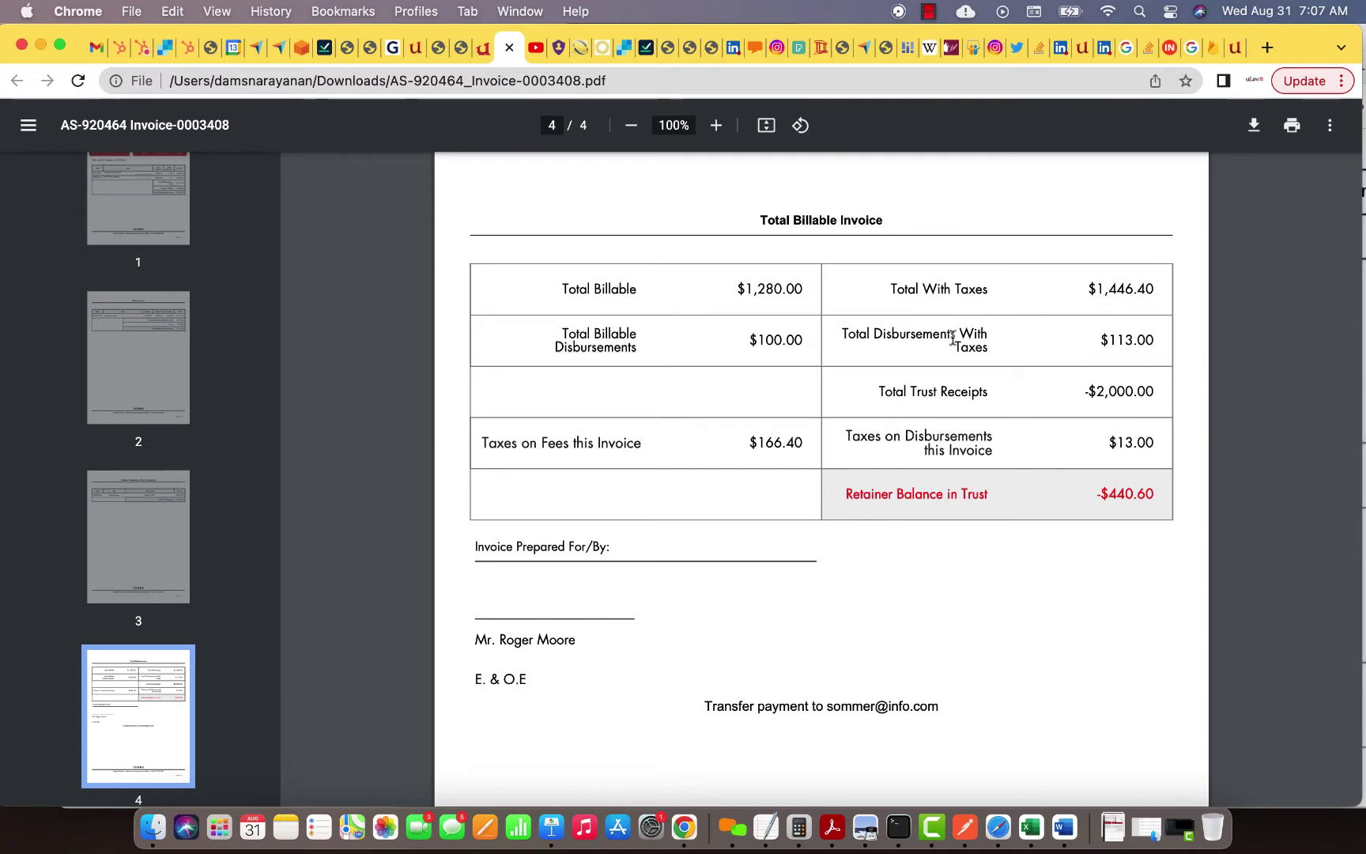
scroll(953, 337, "up", 2)
scroll(953, 338, "up", 2)
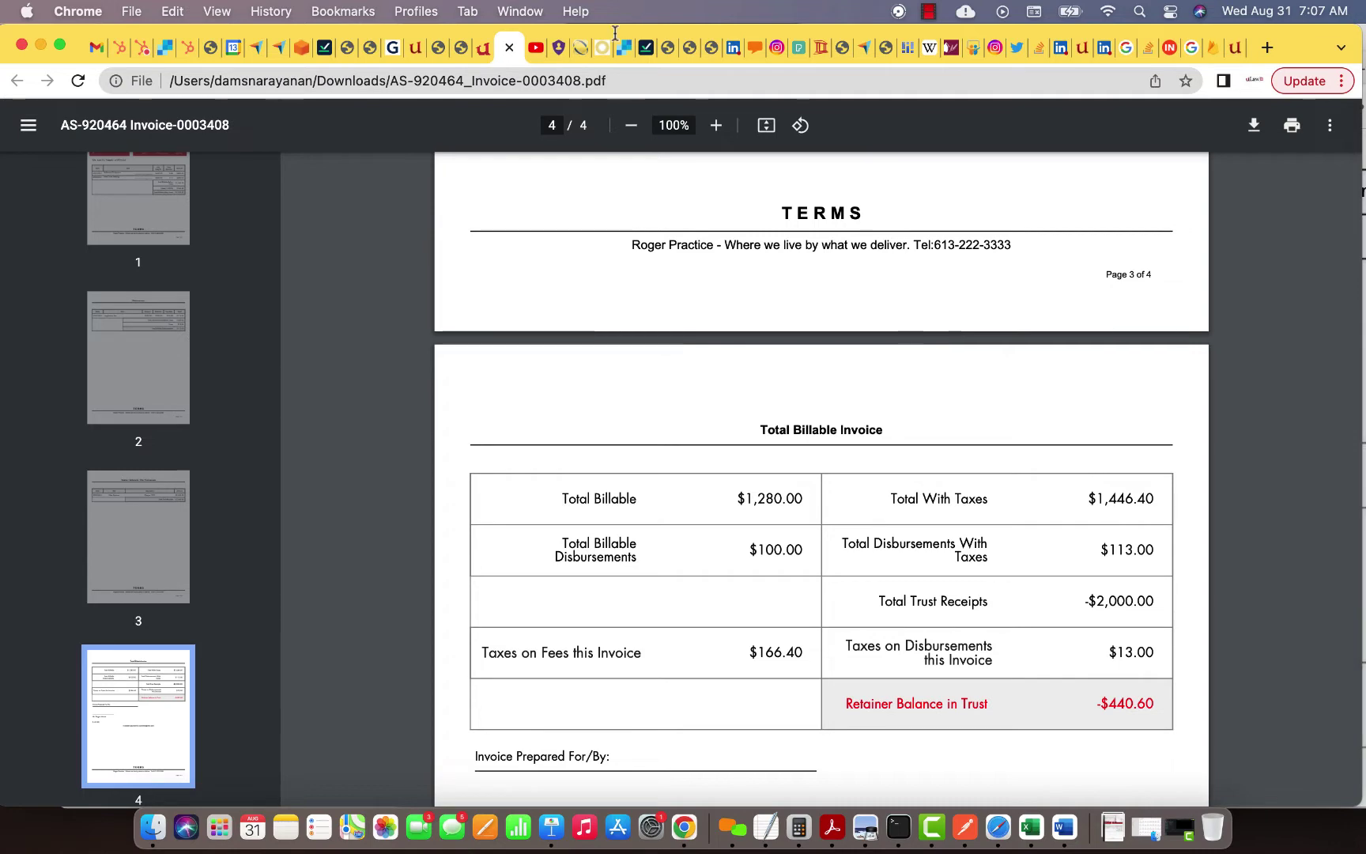
scroll(605, 168, "up", 15)
scroll(605, 168, "up", 15)
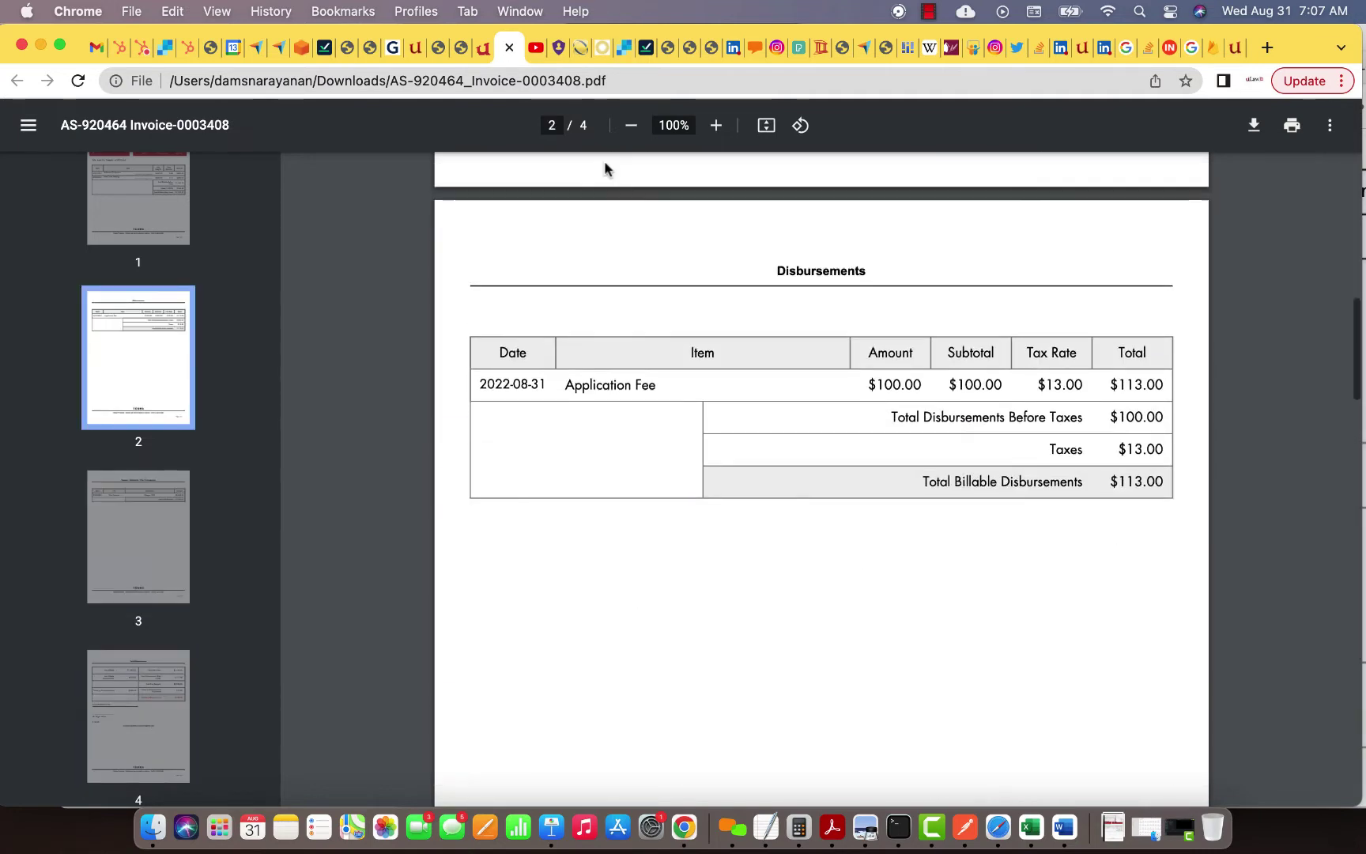
scroll(817, 469, "up", 1)
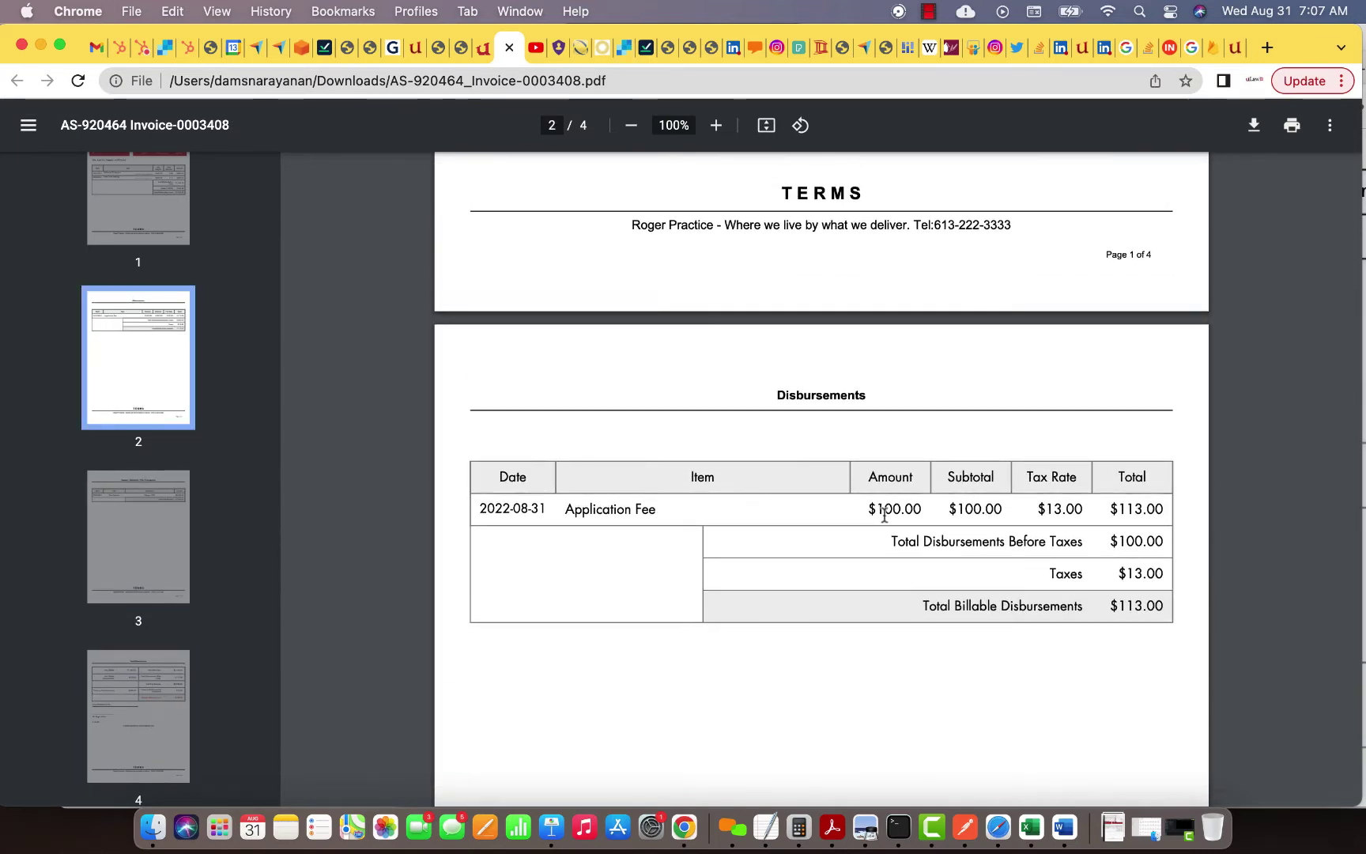
scroll(889, 514, "up", 10)
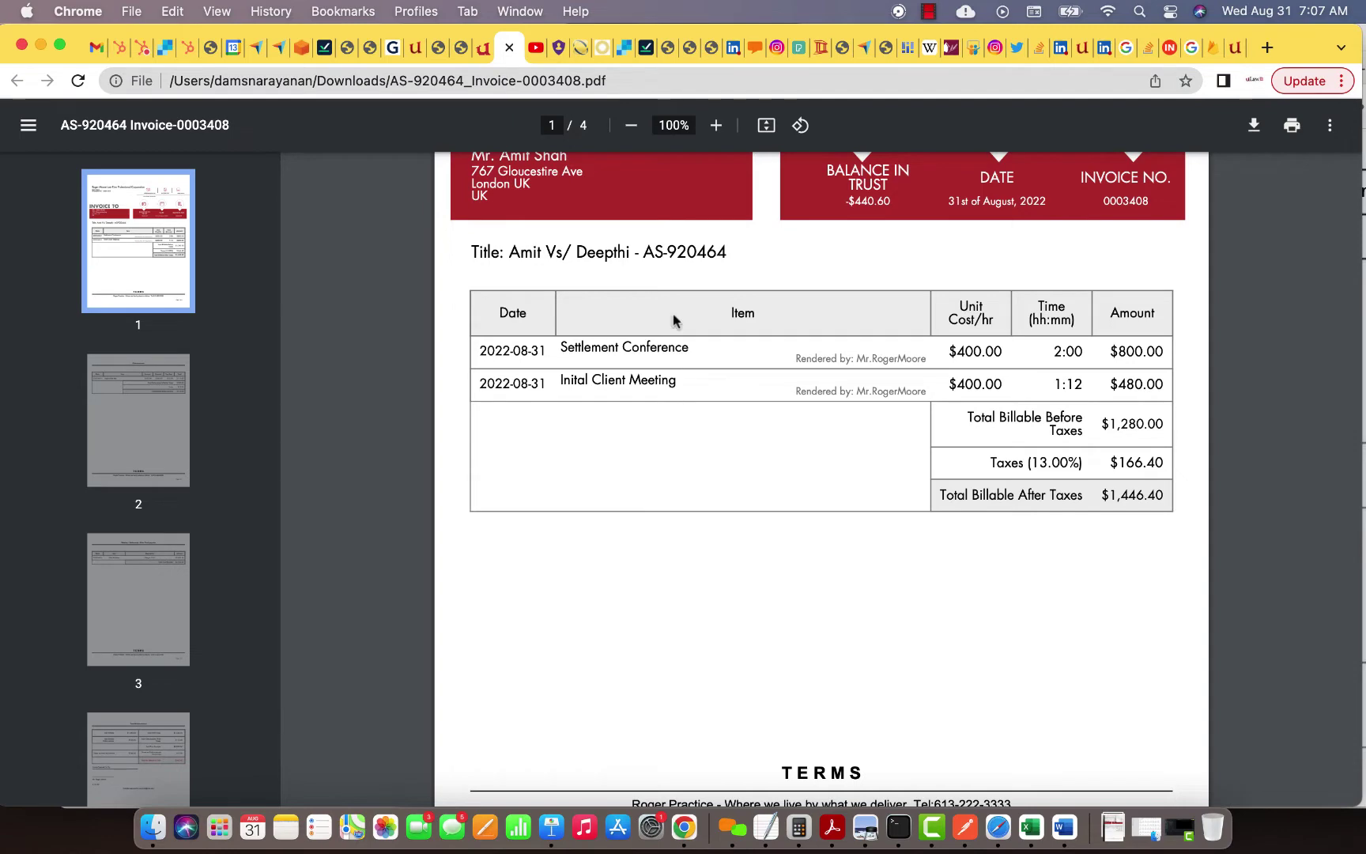
Return to the matter in uLaw and inspect the Application Fee expense and the list of invoices issued for the matter
left_click(482, 48)
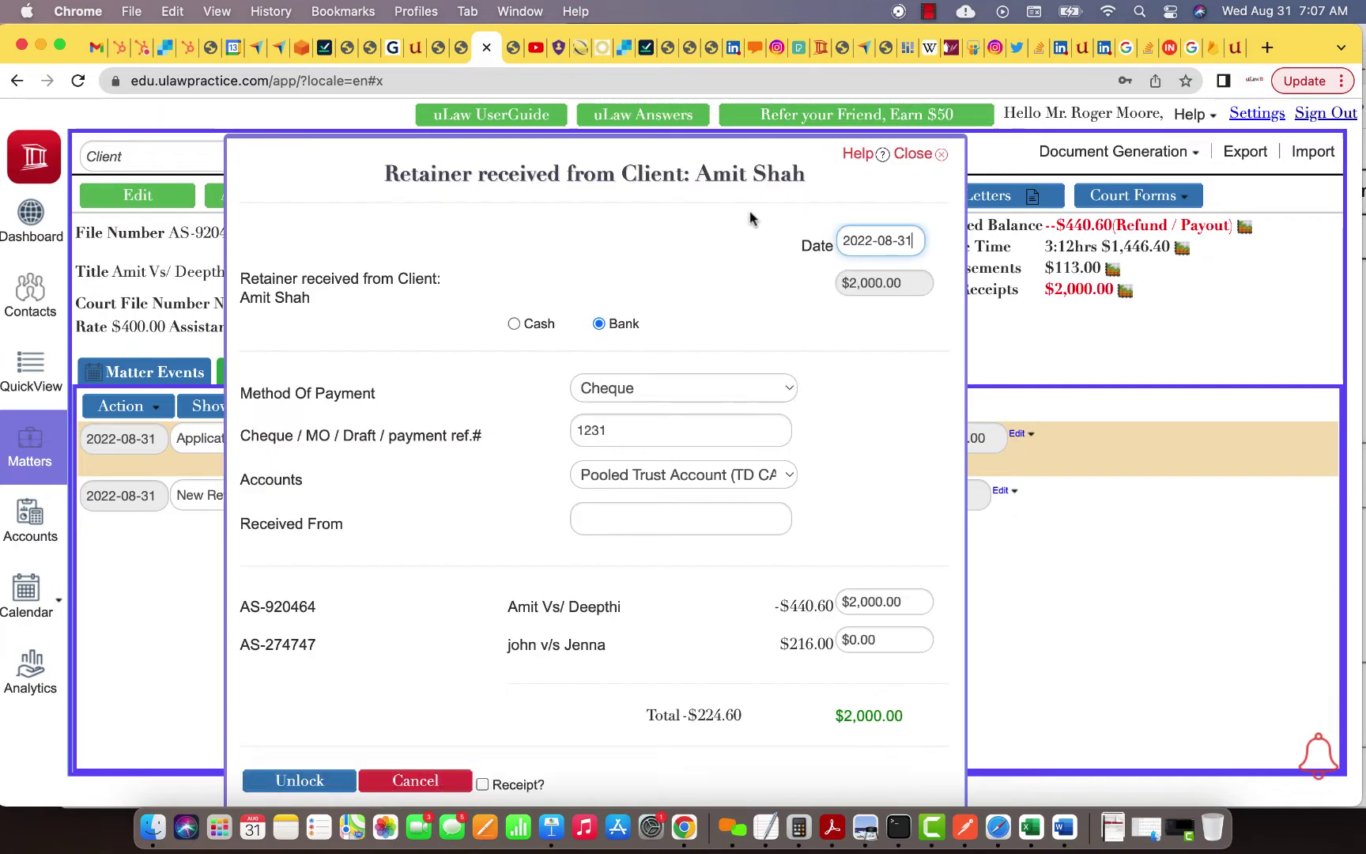
left_click(917, 154)
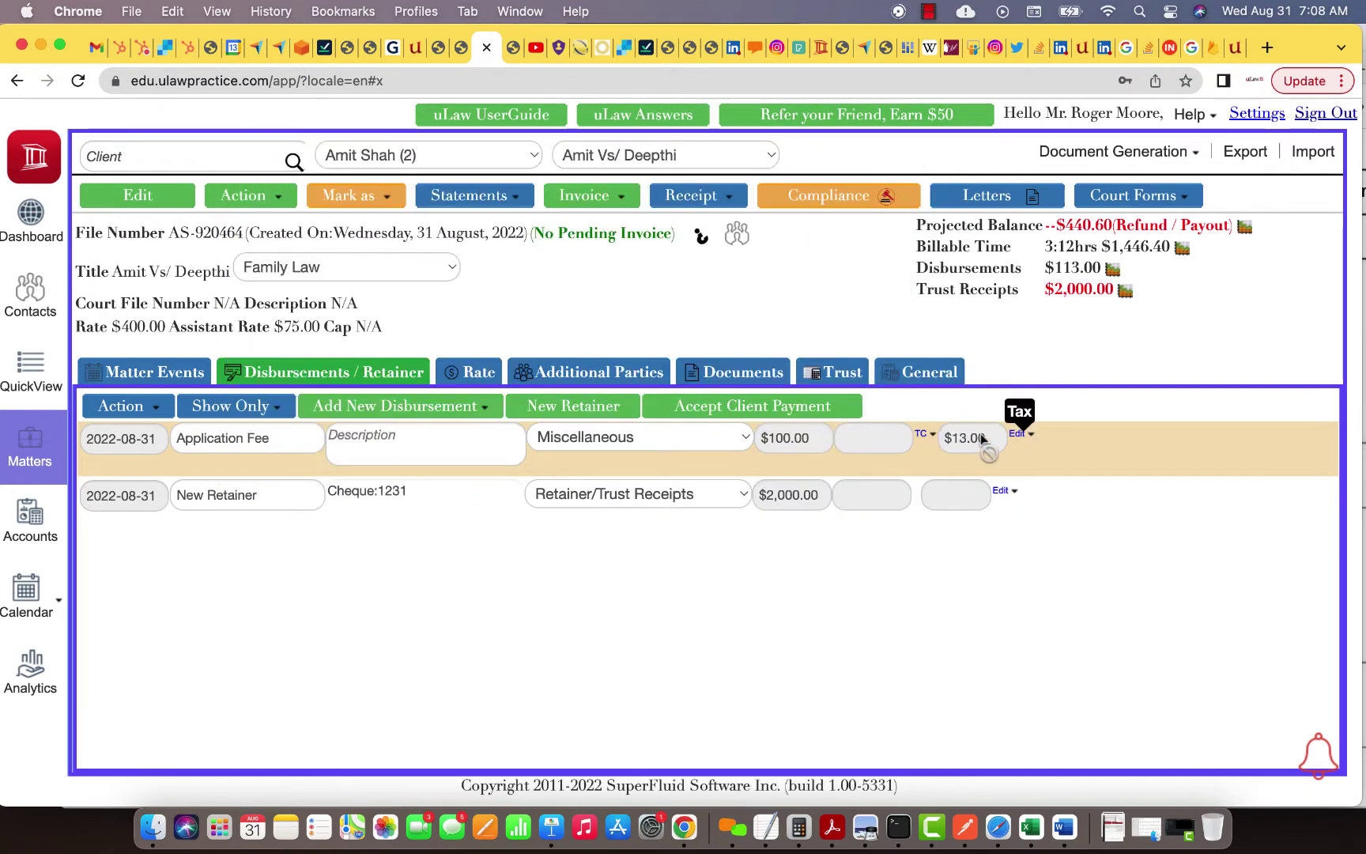
left_click(1020, 434)
left_click(1032, 470)
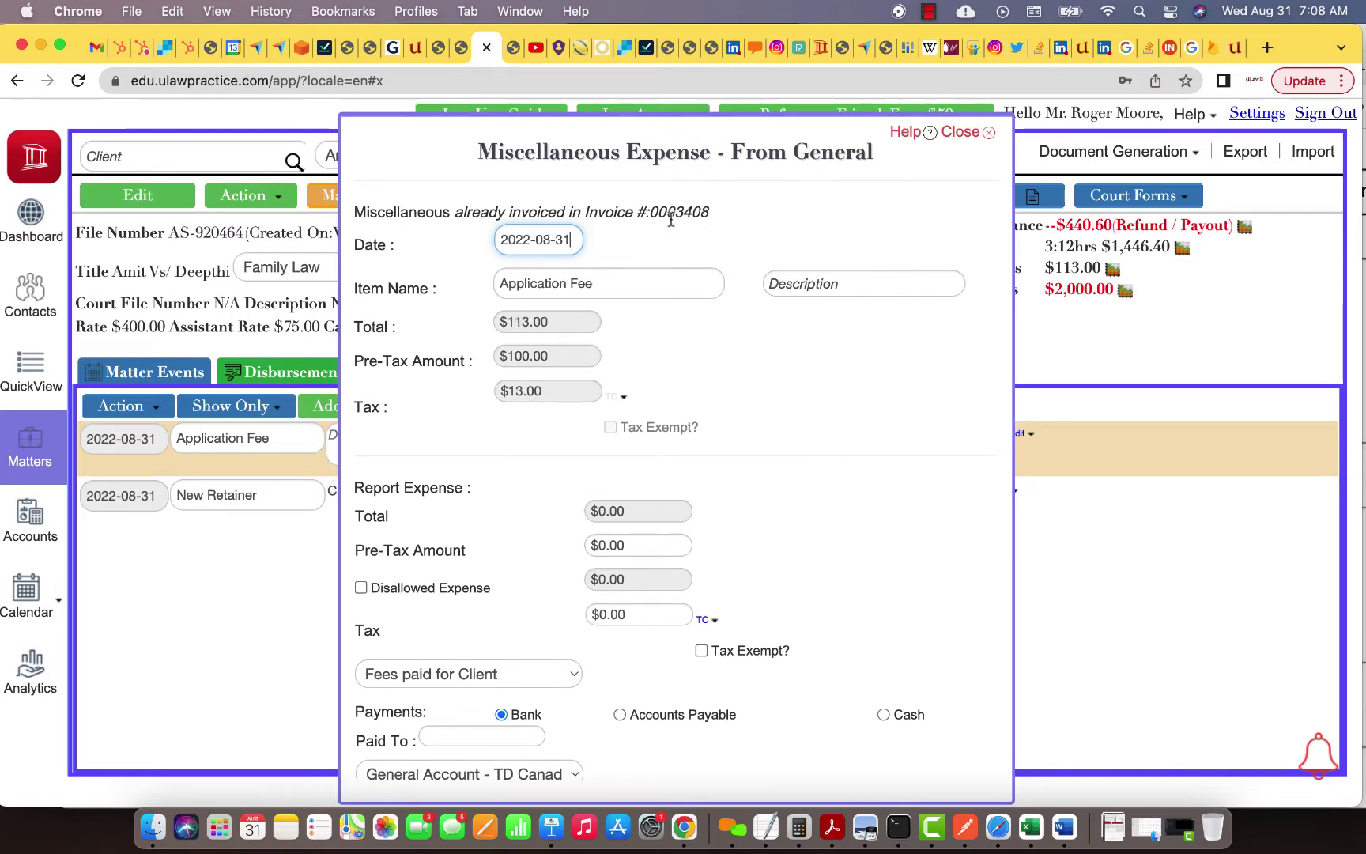
left_click(961, 132)
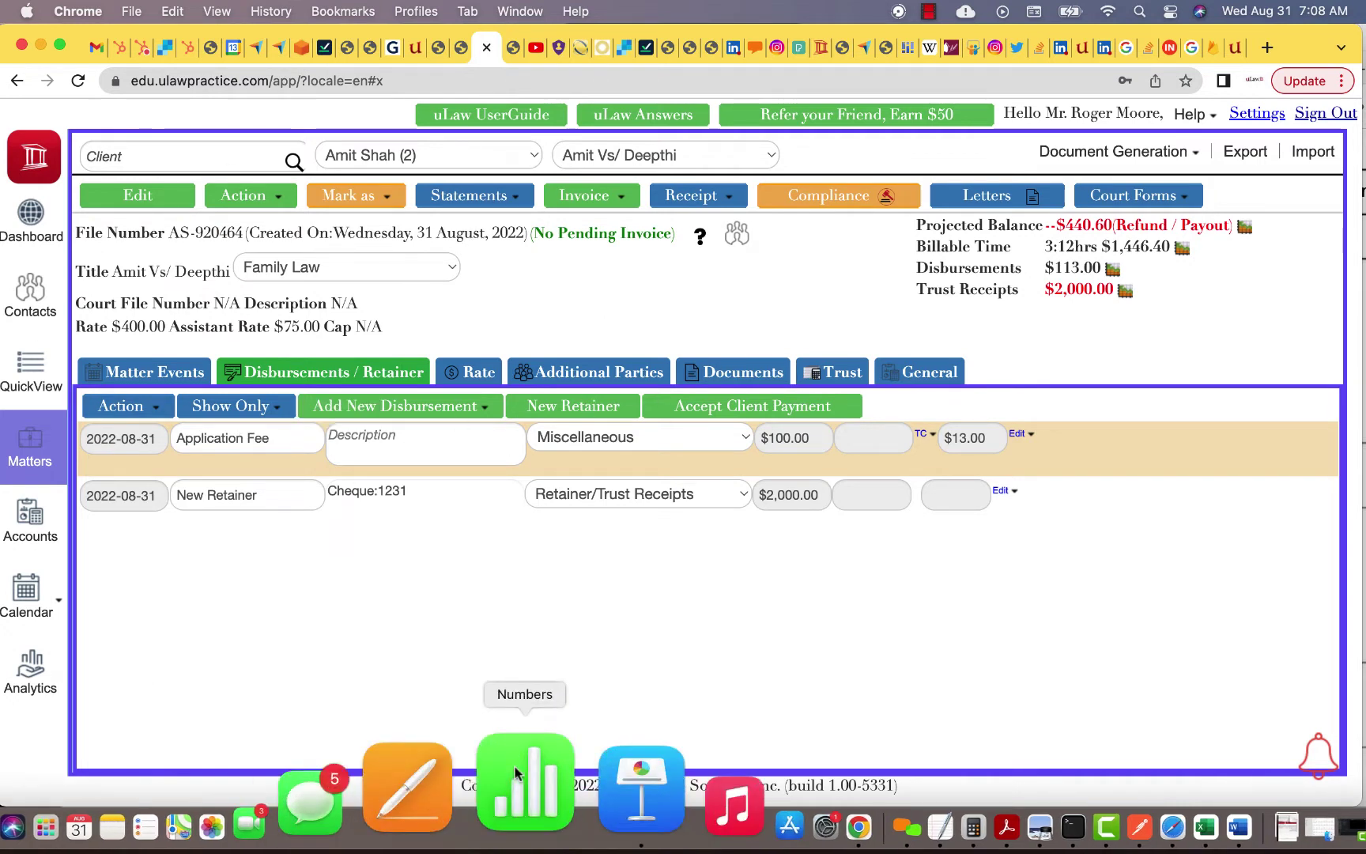
left_click(602, 236)
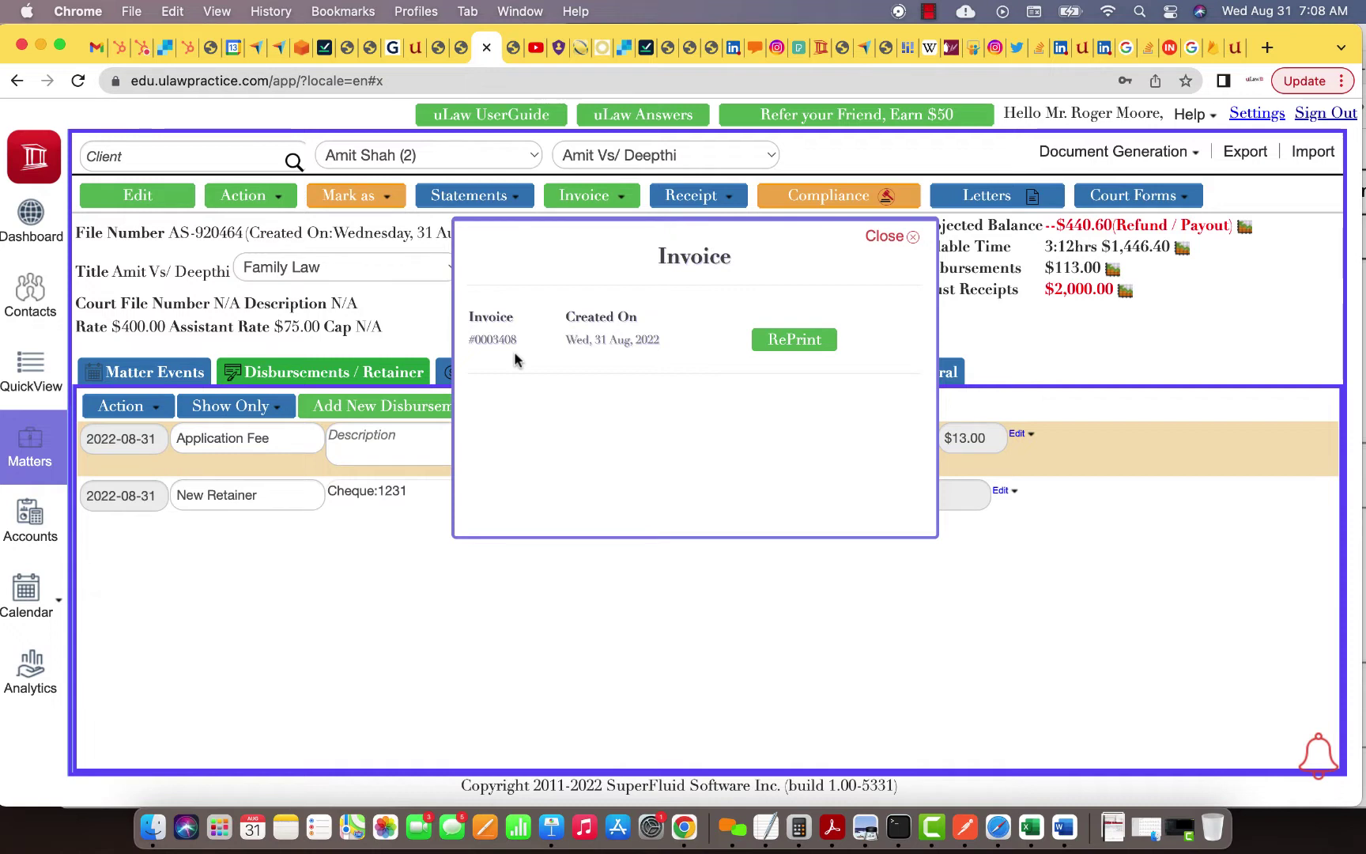
left_click(879, 246)
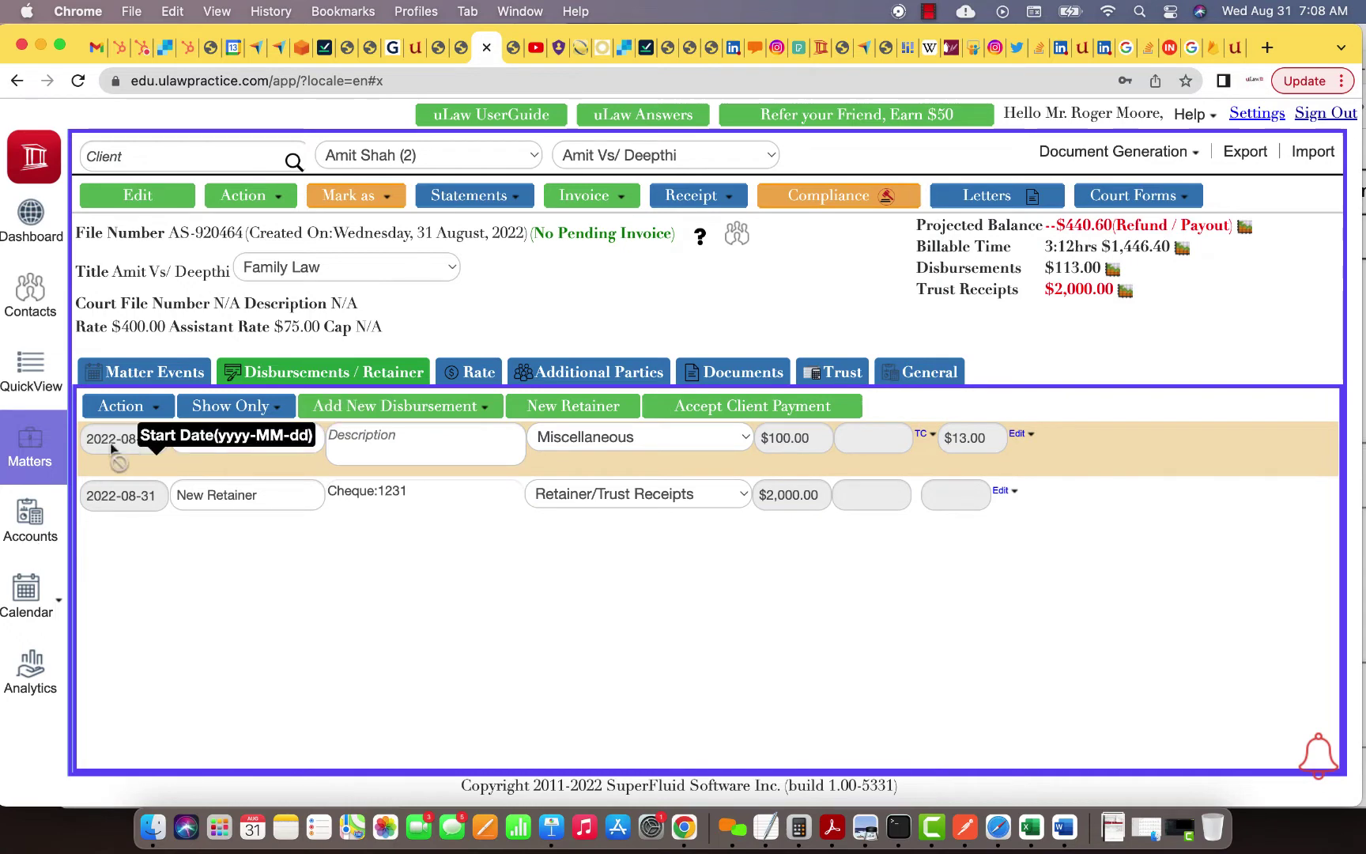
Try to delete the matter's invoice
scroll(360, 573, "down", 5)
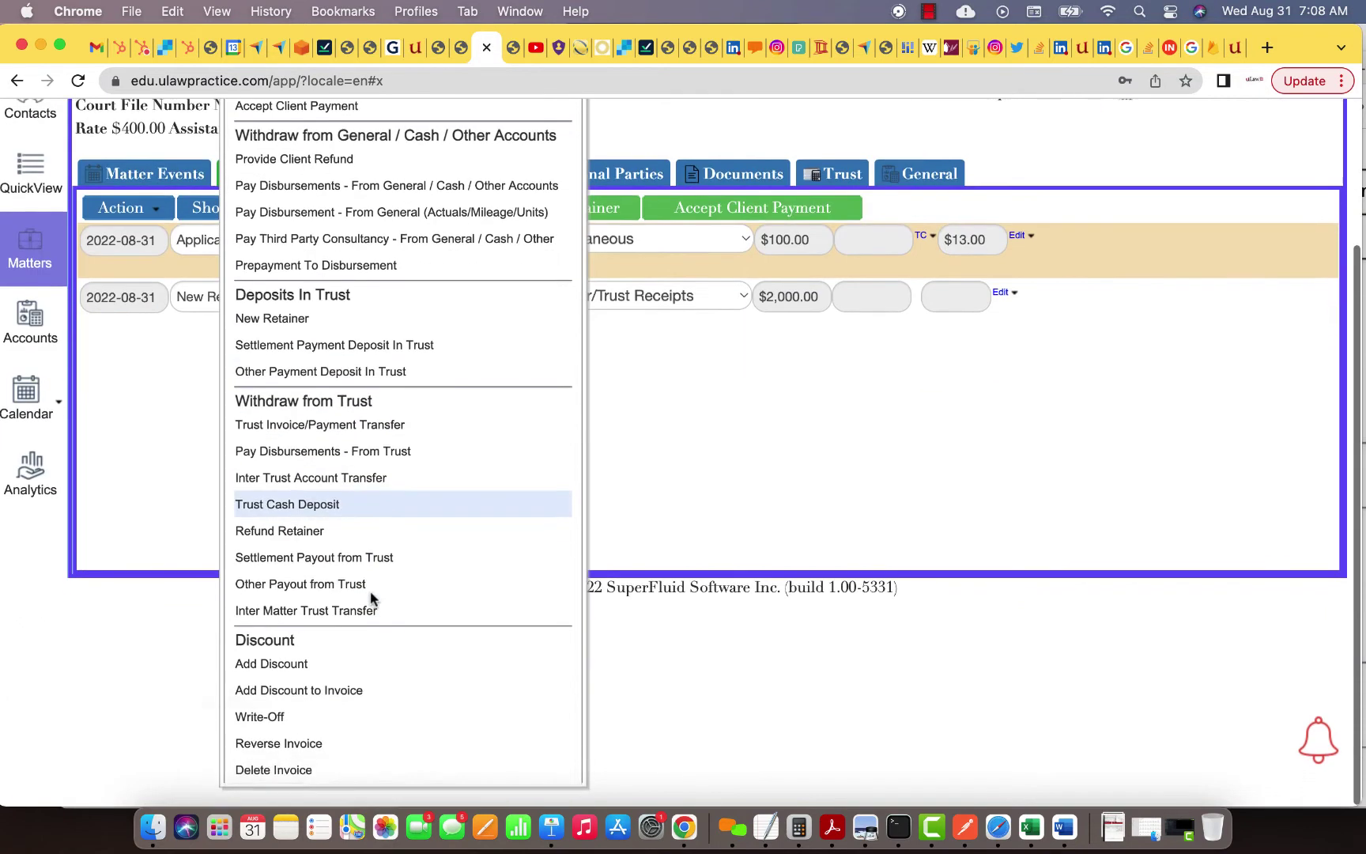
left_click(301, 787)
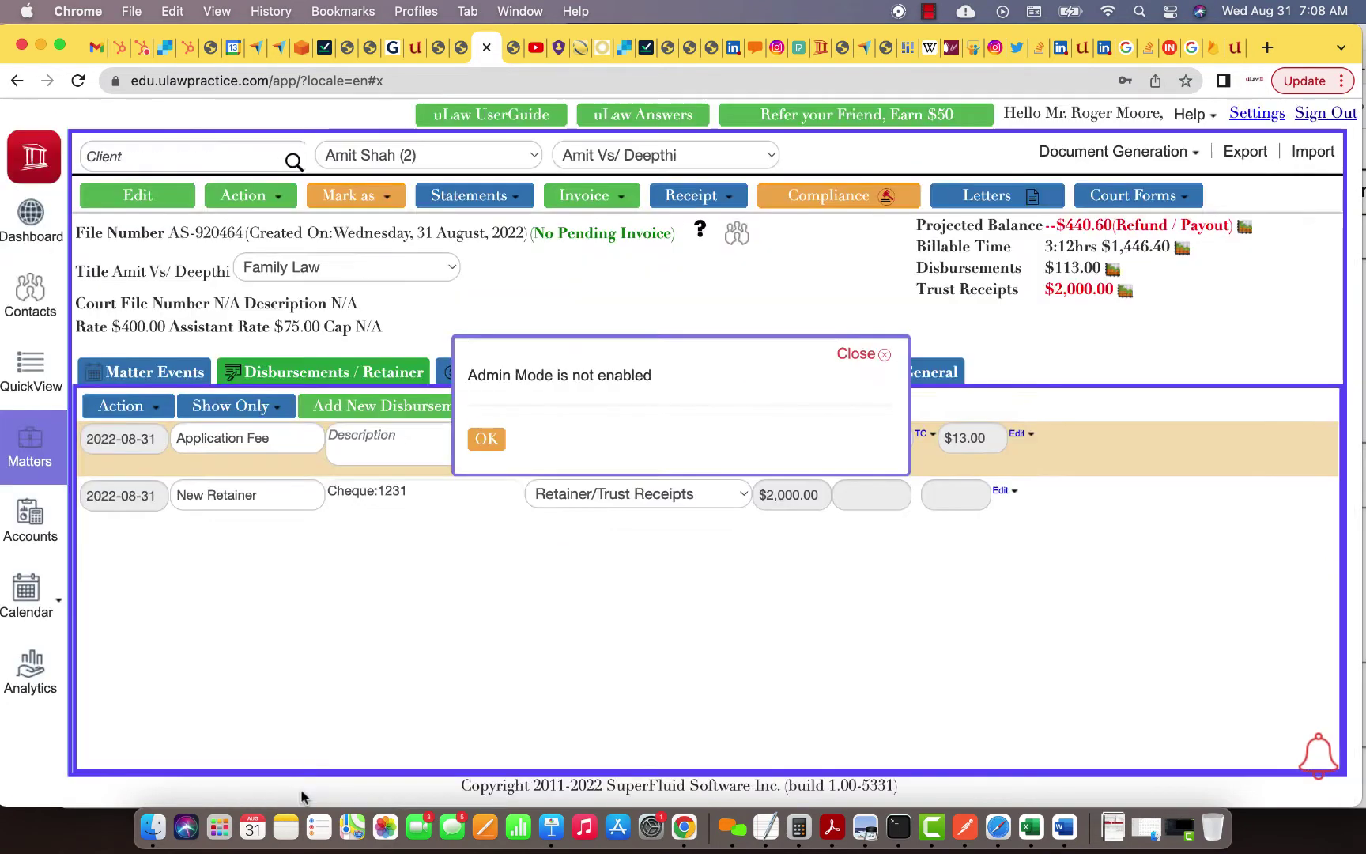
left_click(487, 439)
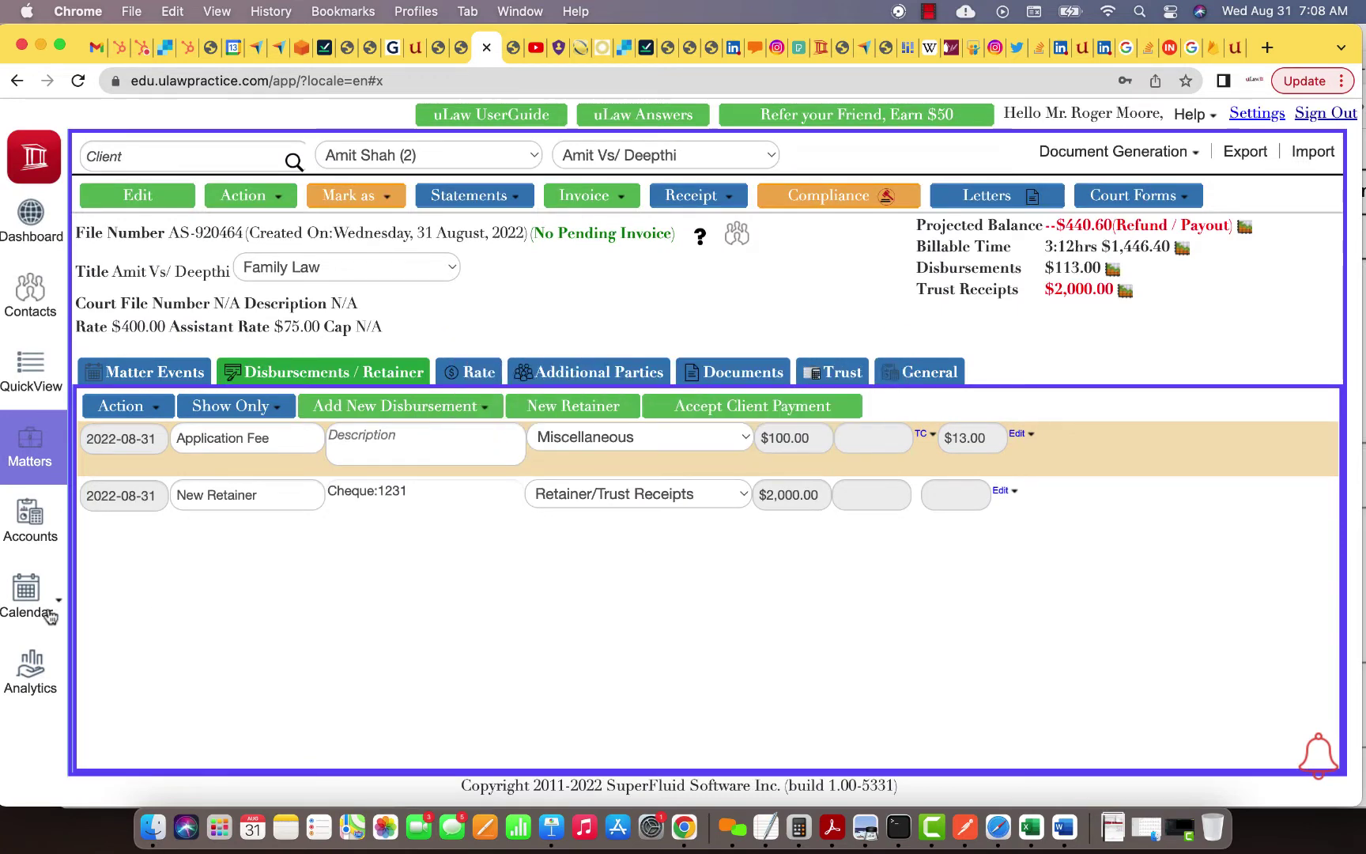
Enable Admin mode from the administrator actions of the firm's accounts
left_click(30, 522)
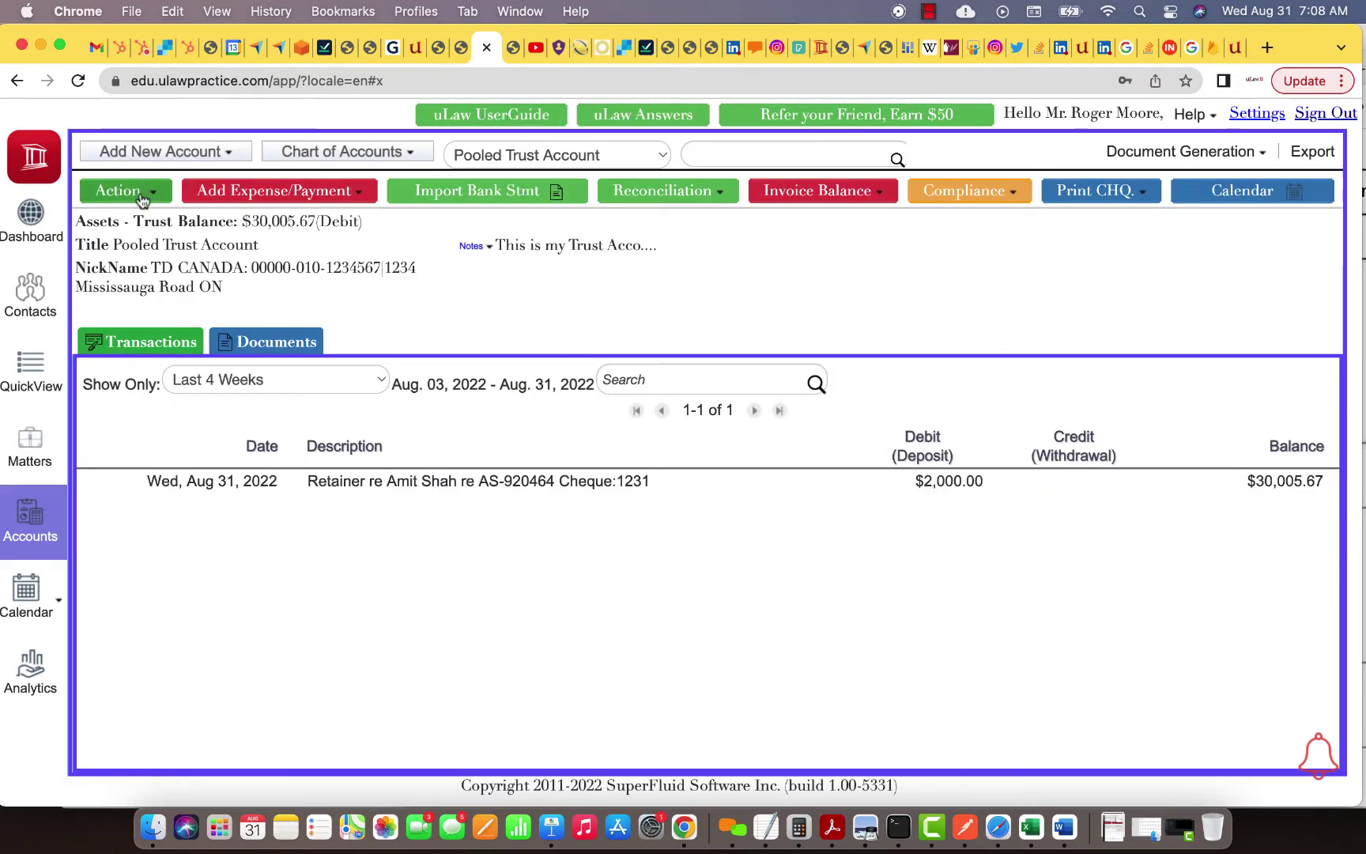
left_click(143, 197)
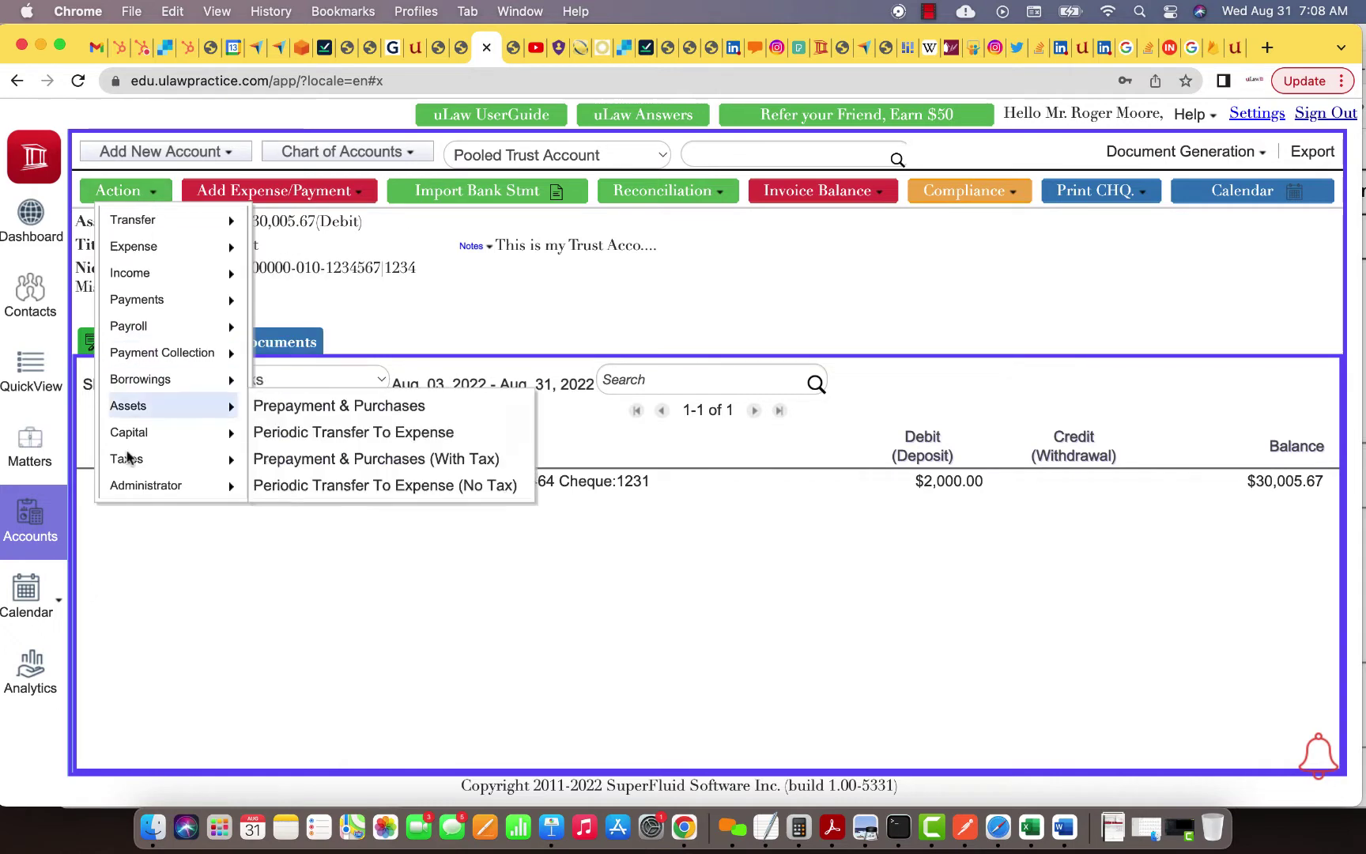
mouse_move(140, 486)
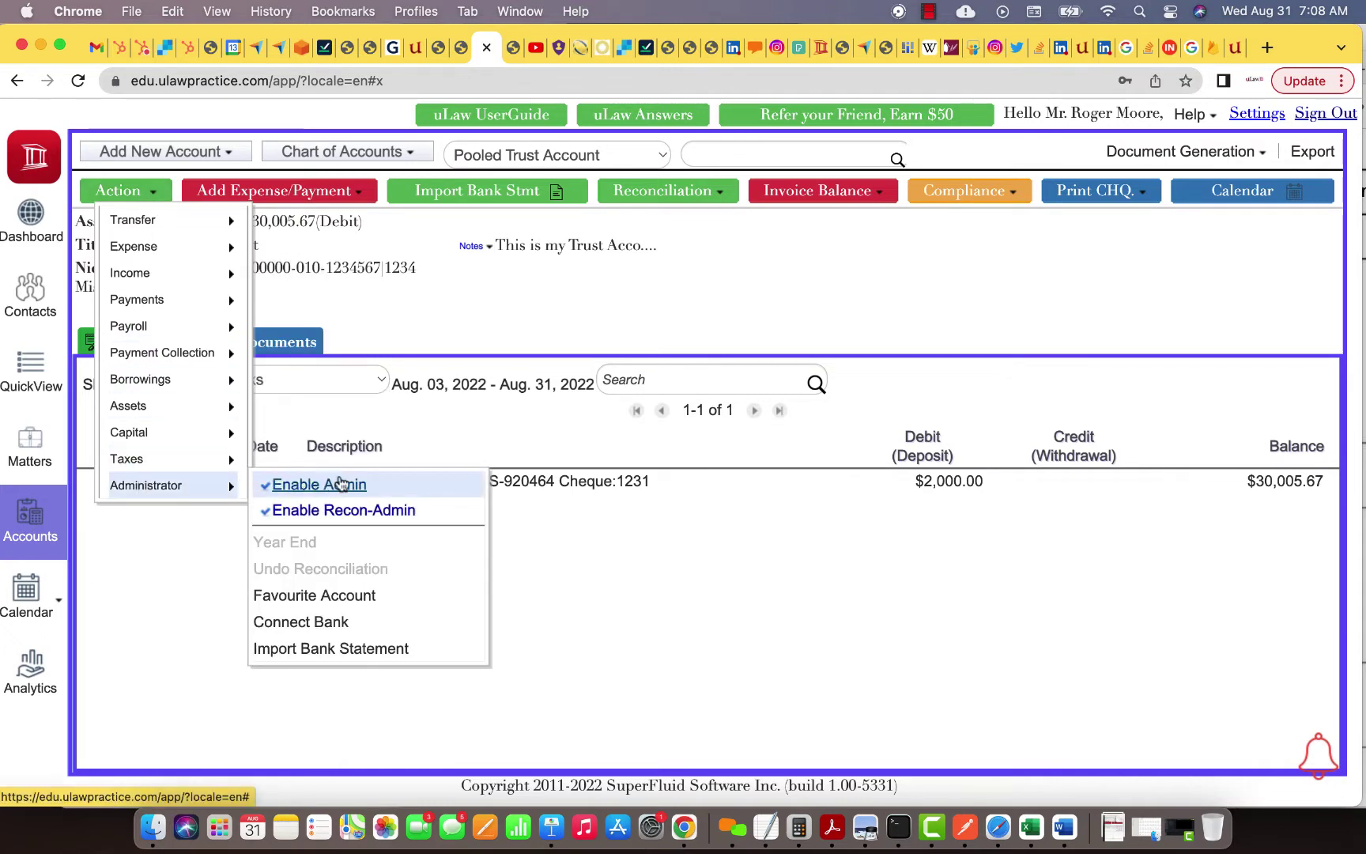
left_click(313, 484)
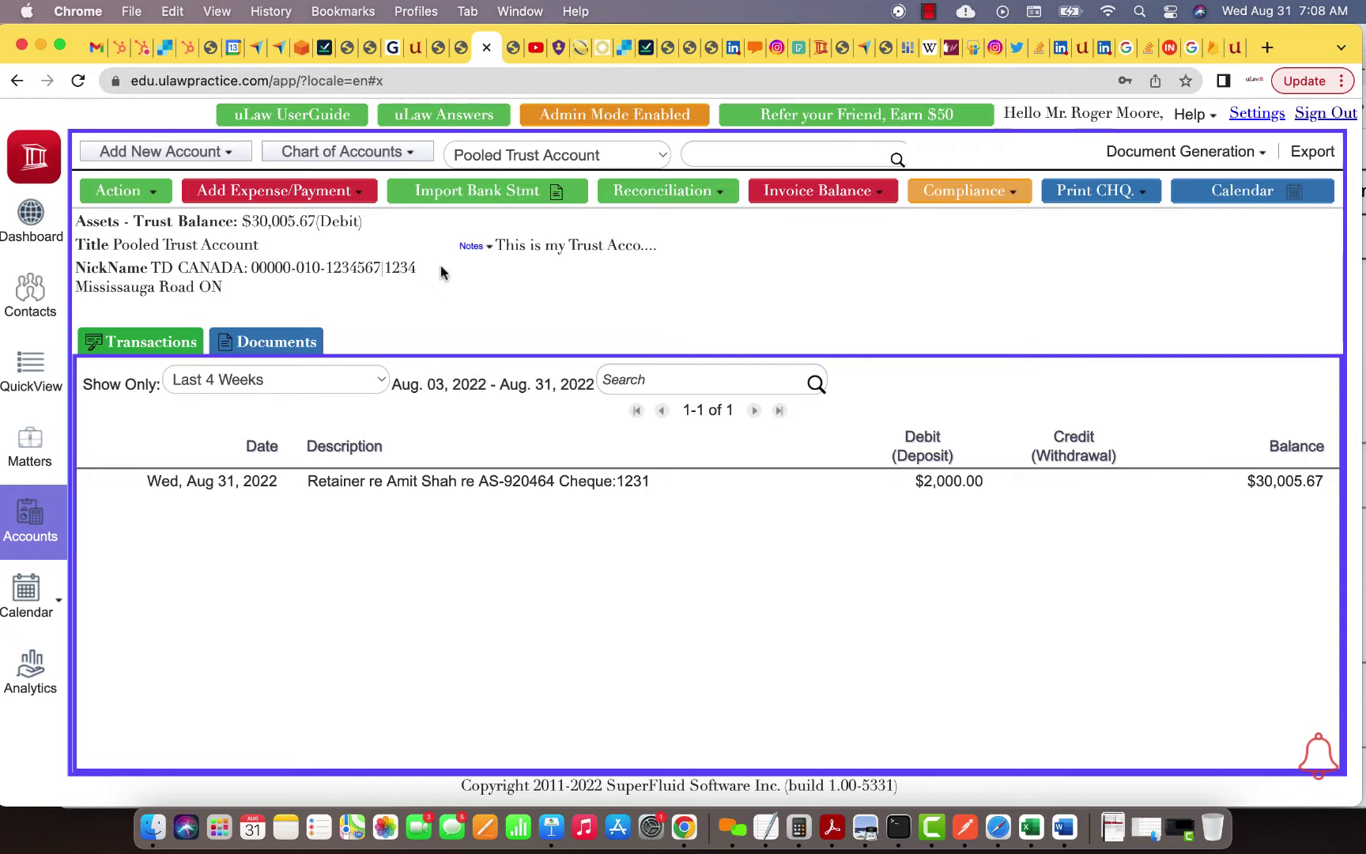
Return to the family law matter and start deleting its invoice created on 31 August 2022
left_click(15, 461)
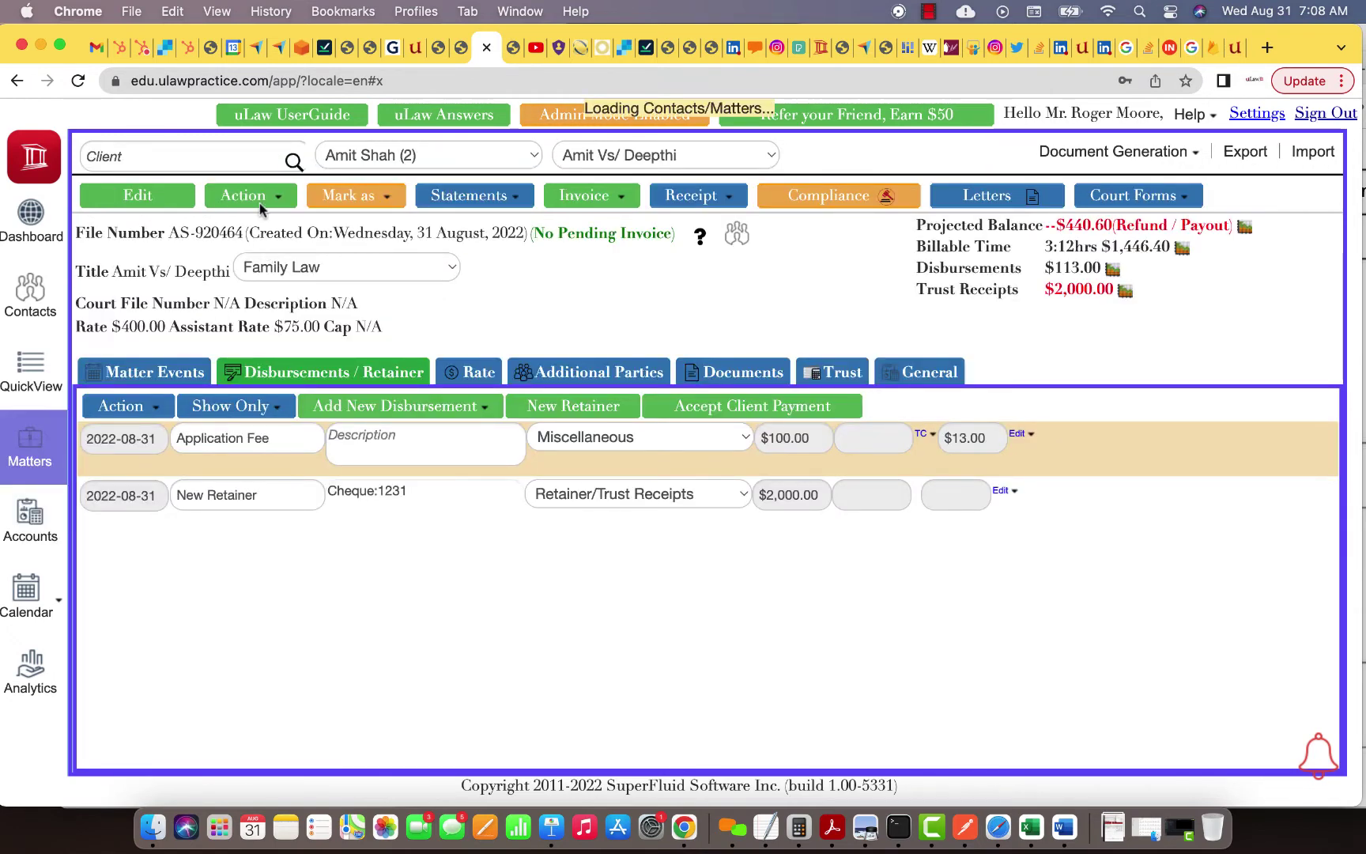
left_click(278, 196)
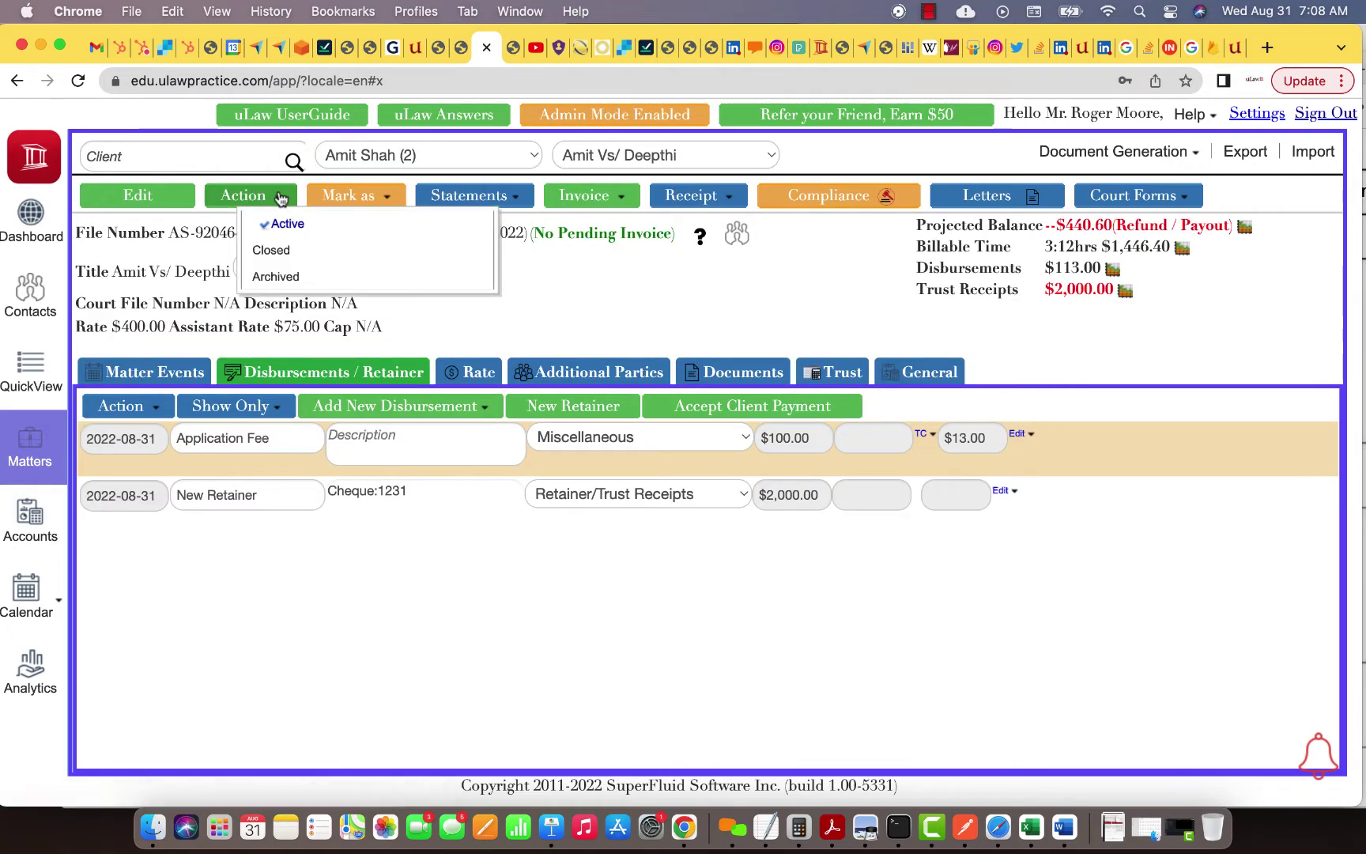
left_click(231, 200)
scroll(307, 647, "down", 5)
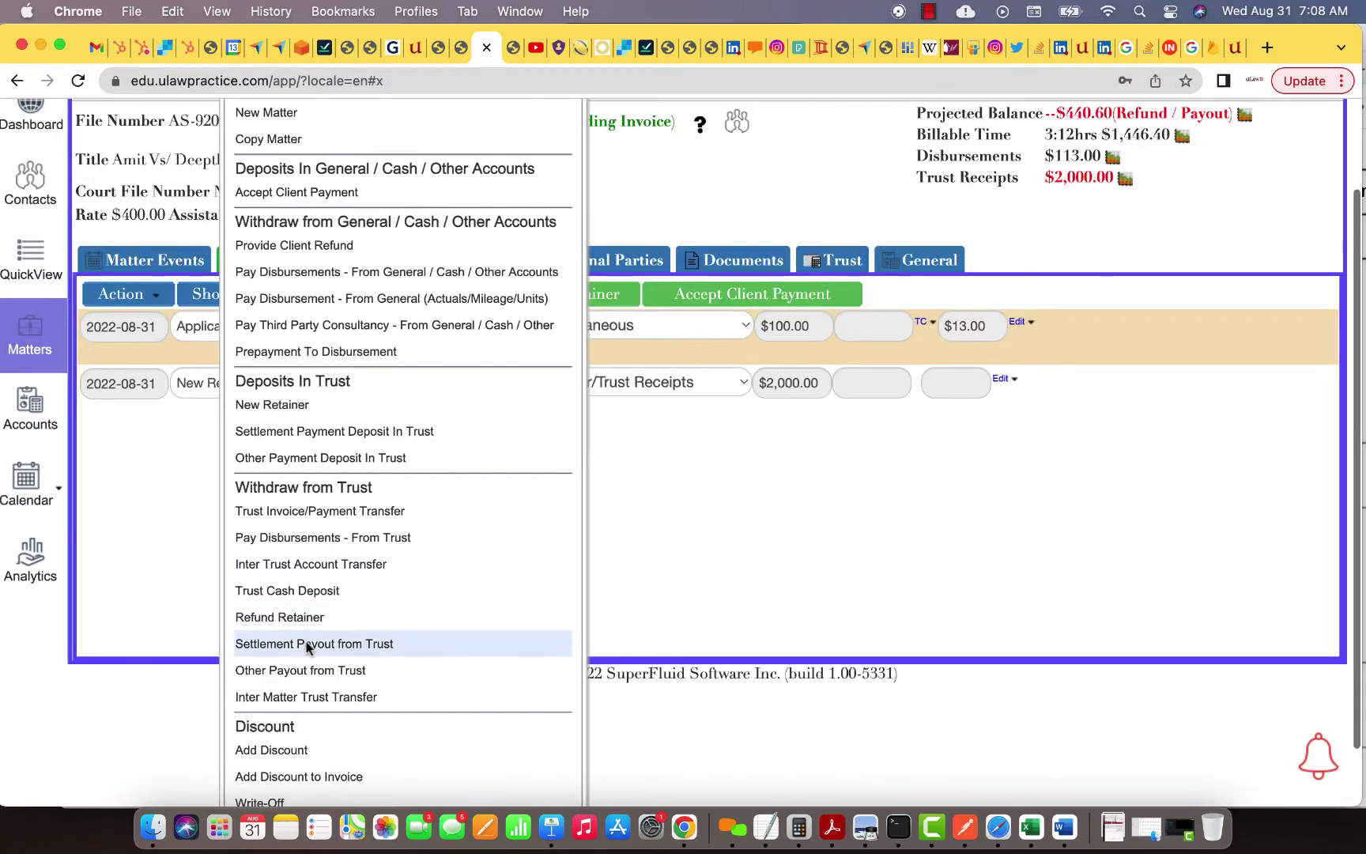
left_click(279, 782)
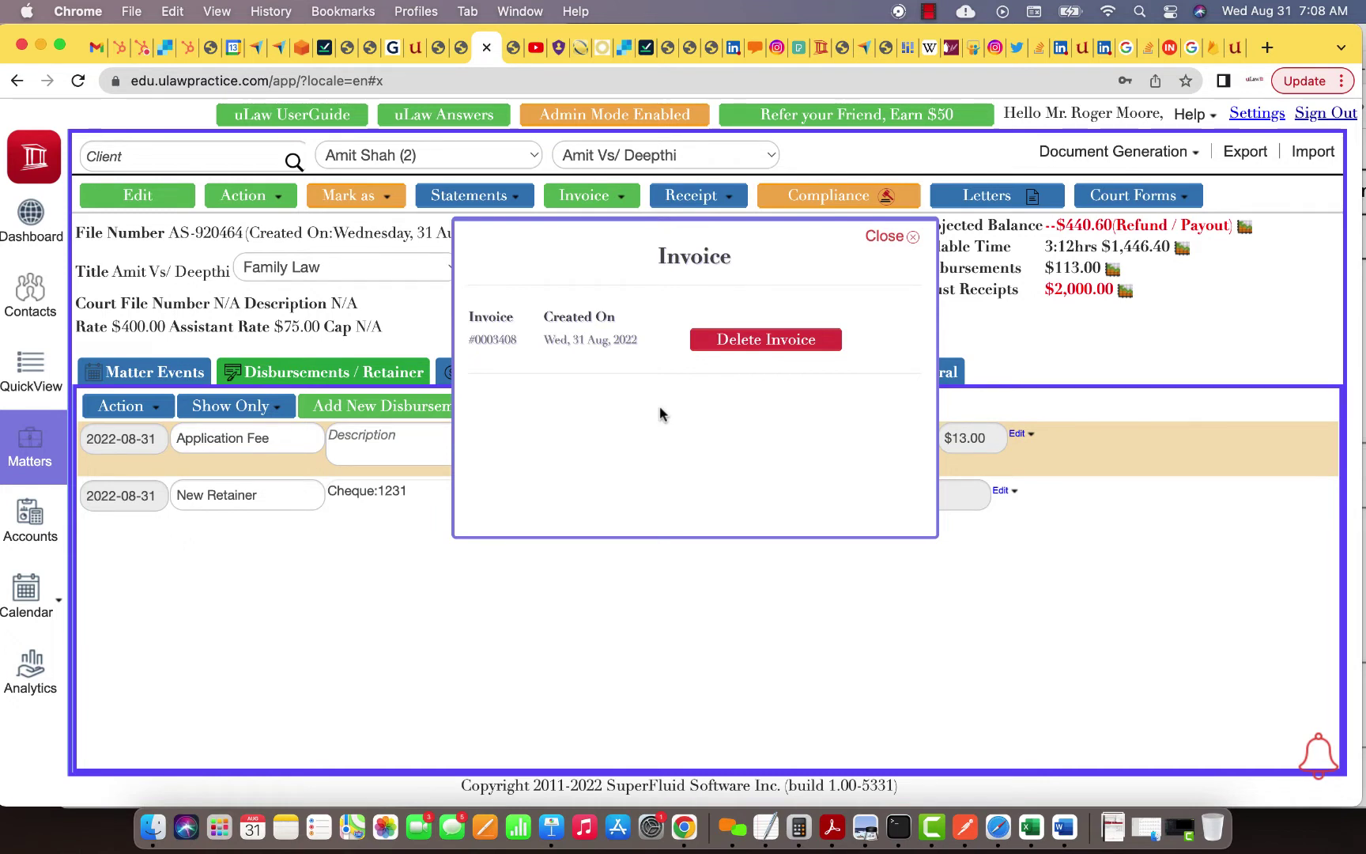
left_click(745, 342)
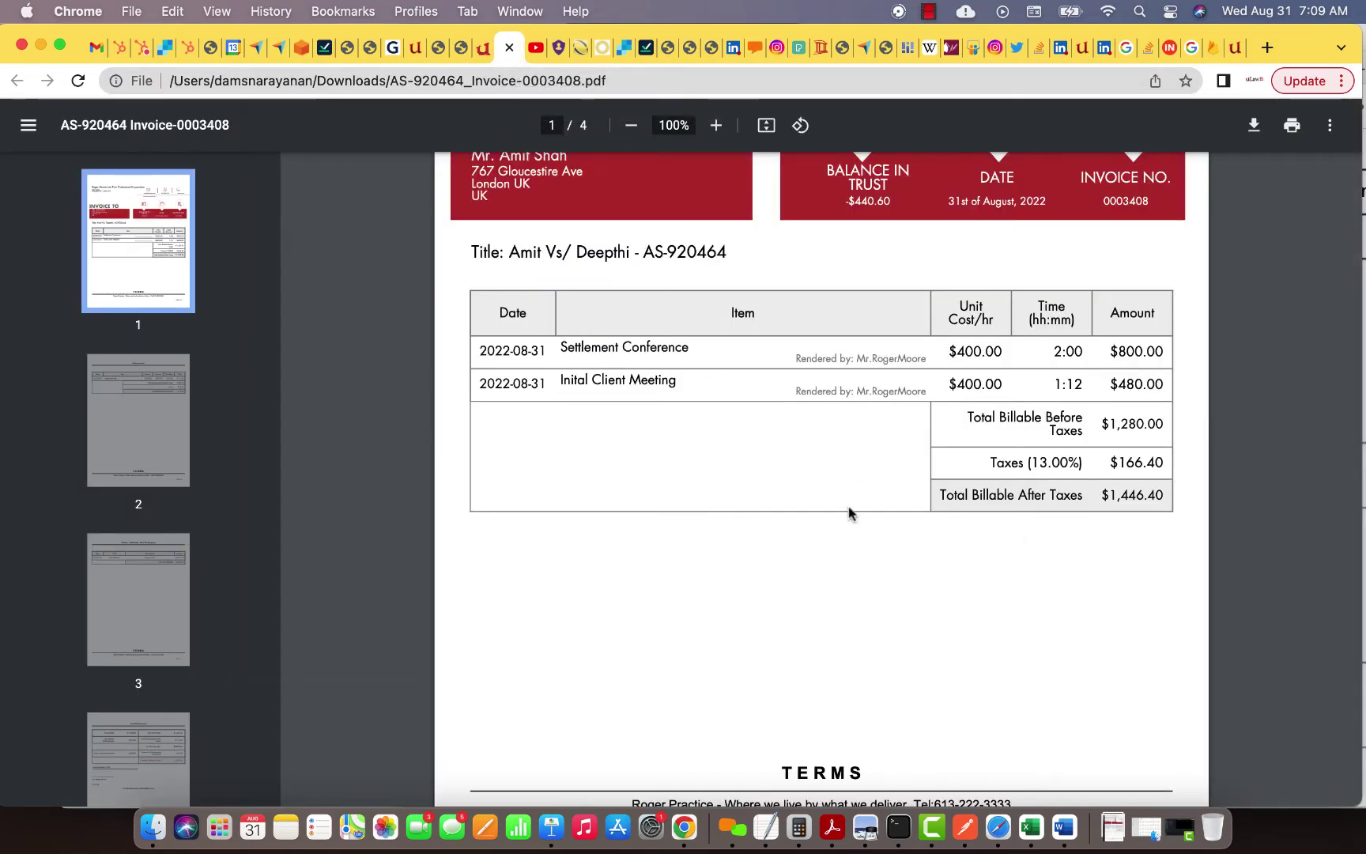
After checking the invoice PDF's disbursements page, release the docket and delete the posting for the Legal Fee entry
left_click(175, 418)
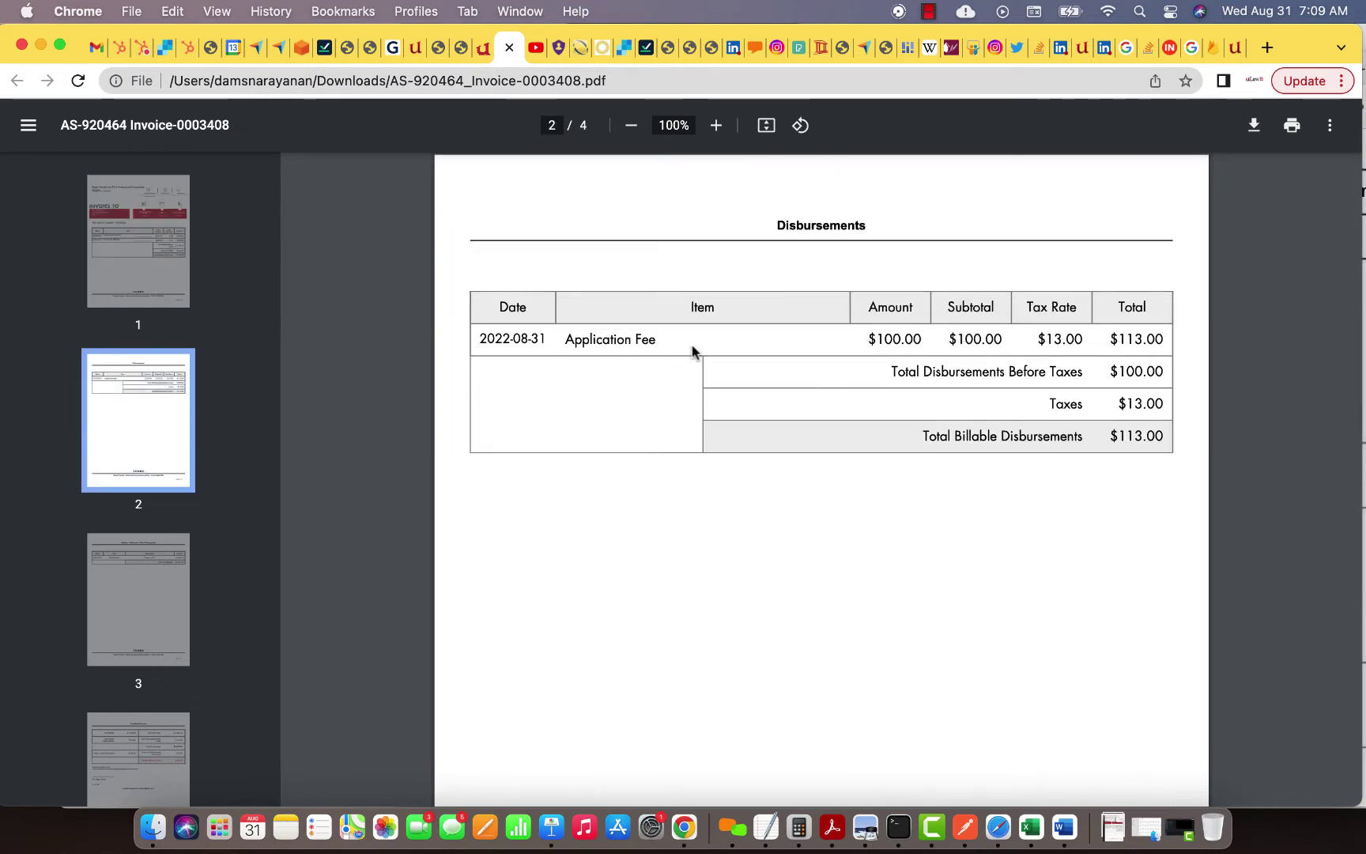
left_click(510, 47)
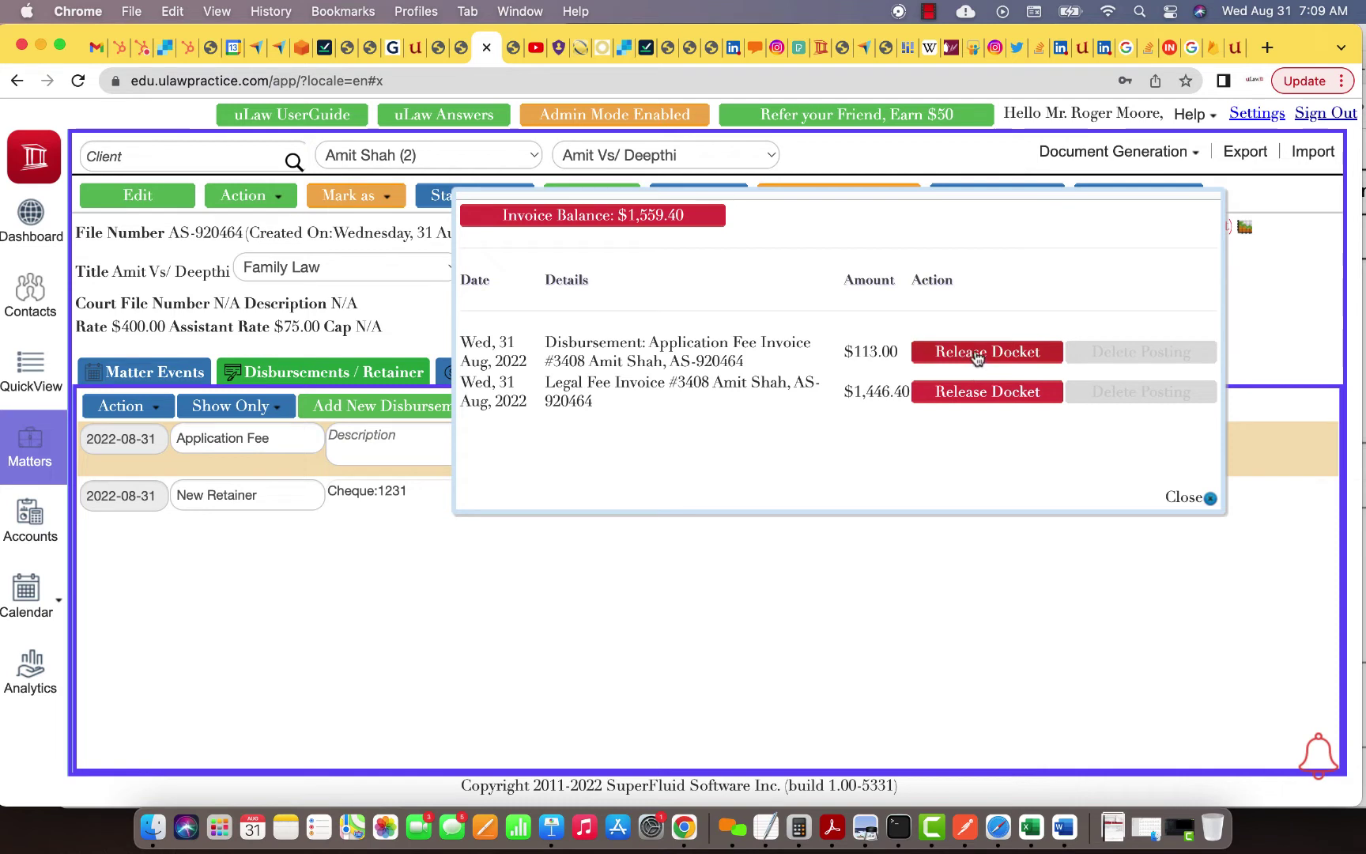
left_click(978, 399)
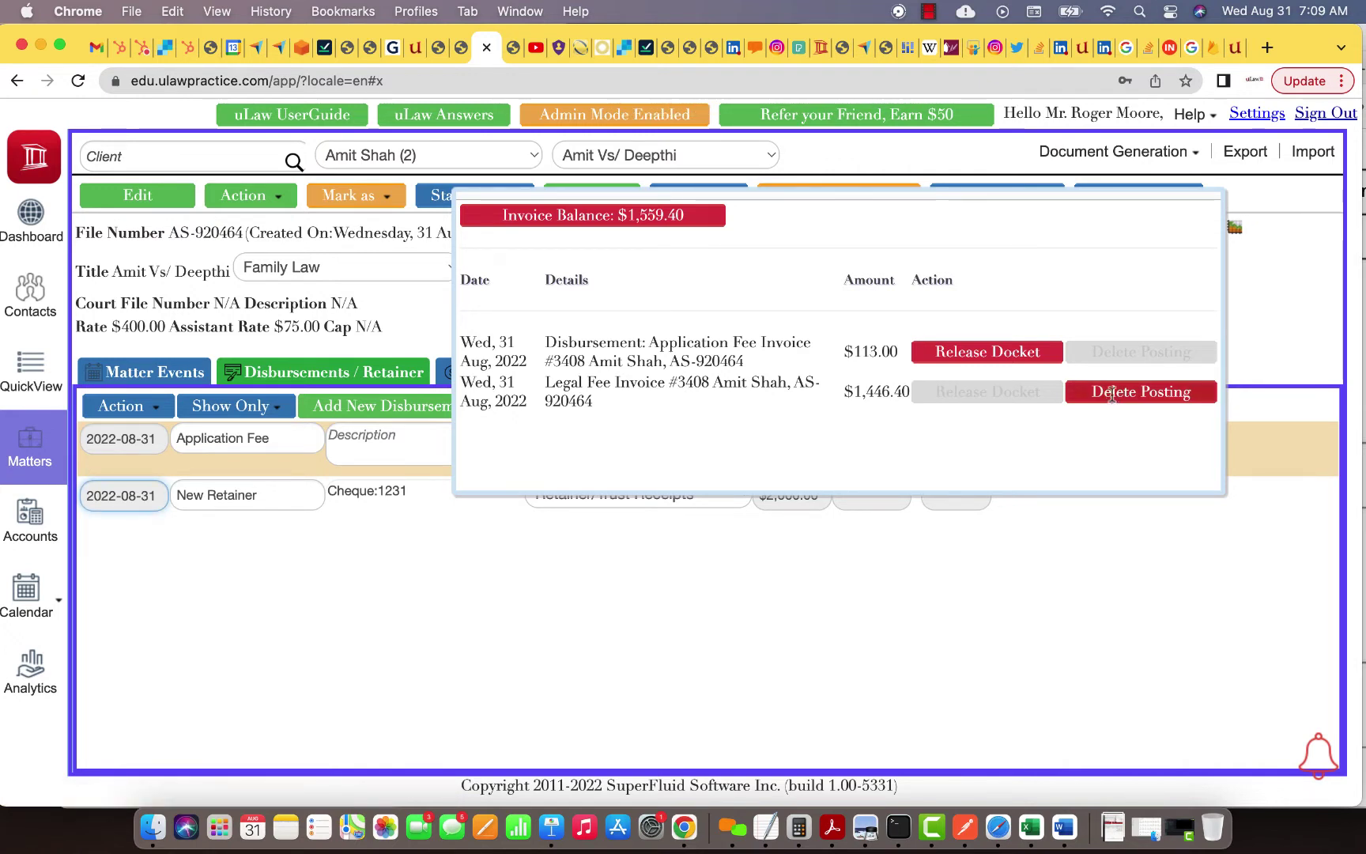
left_click(1112, 393)
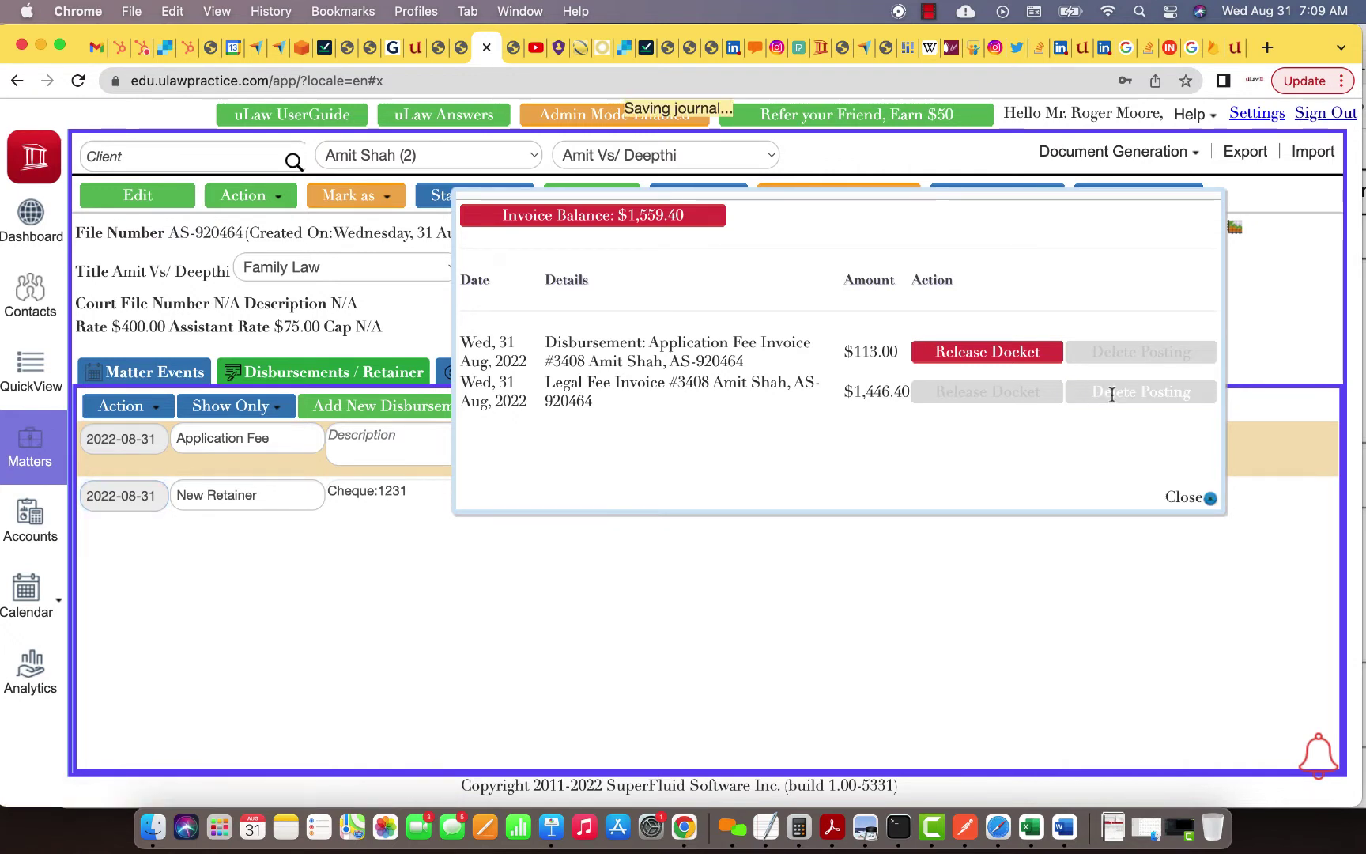
Release the docket and delete the posting for the Application Fee disbursement, and close the invoice balance details
left_click(990, 354)
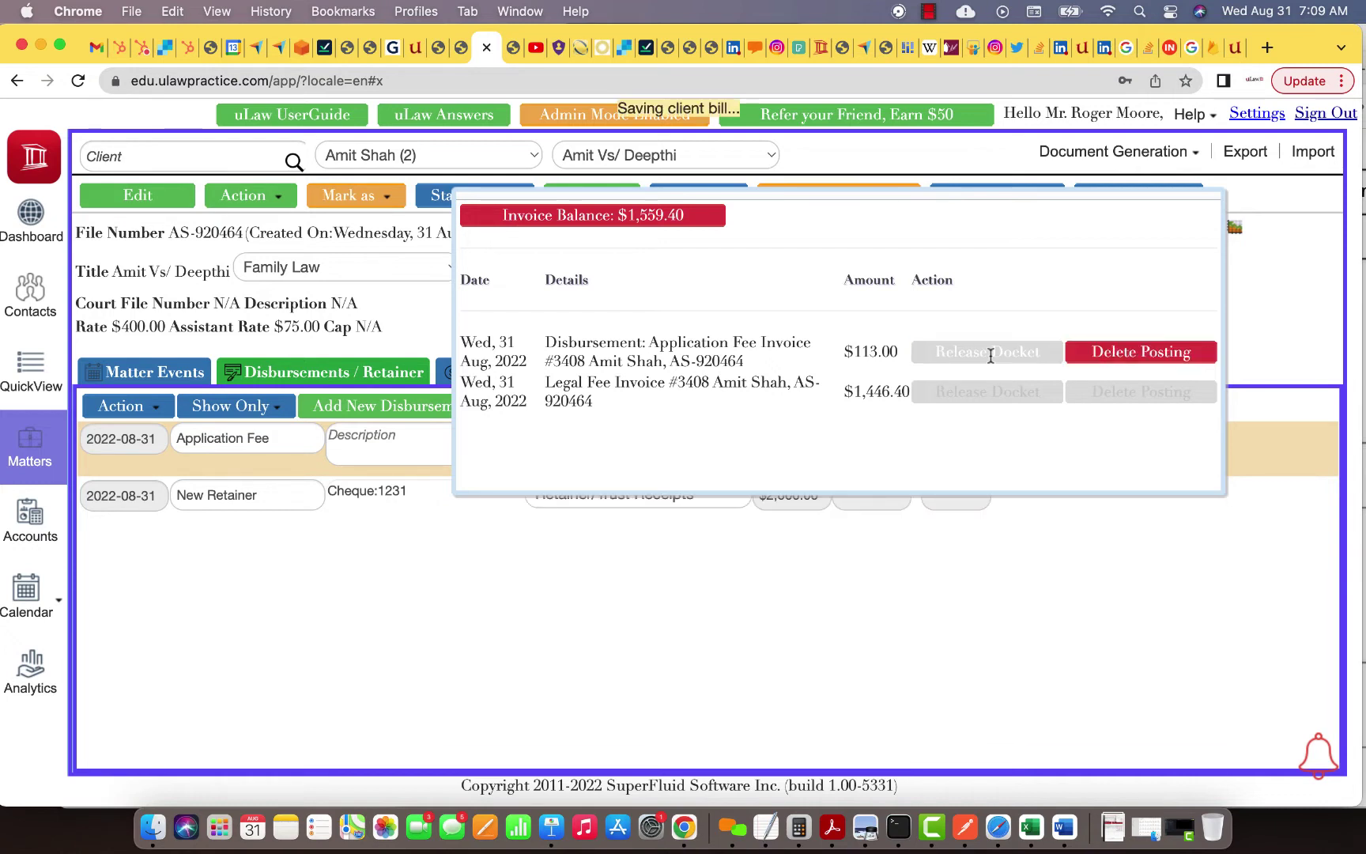
left_click(1147, 360)
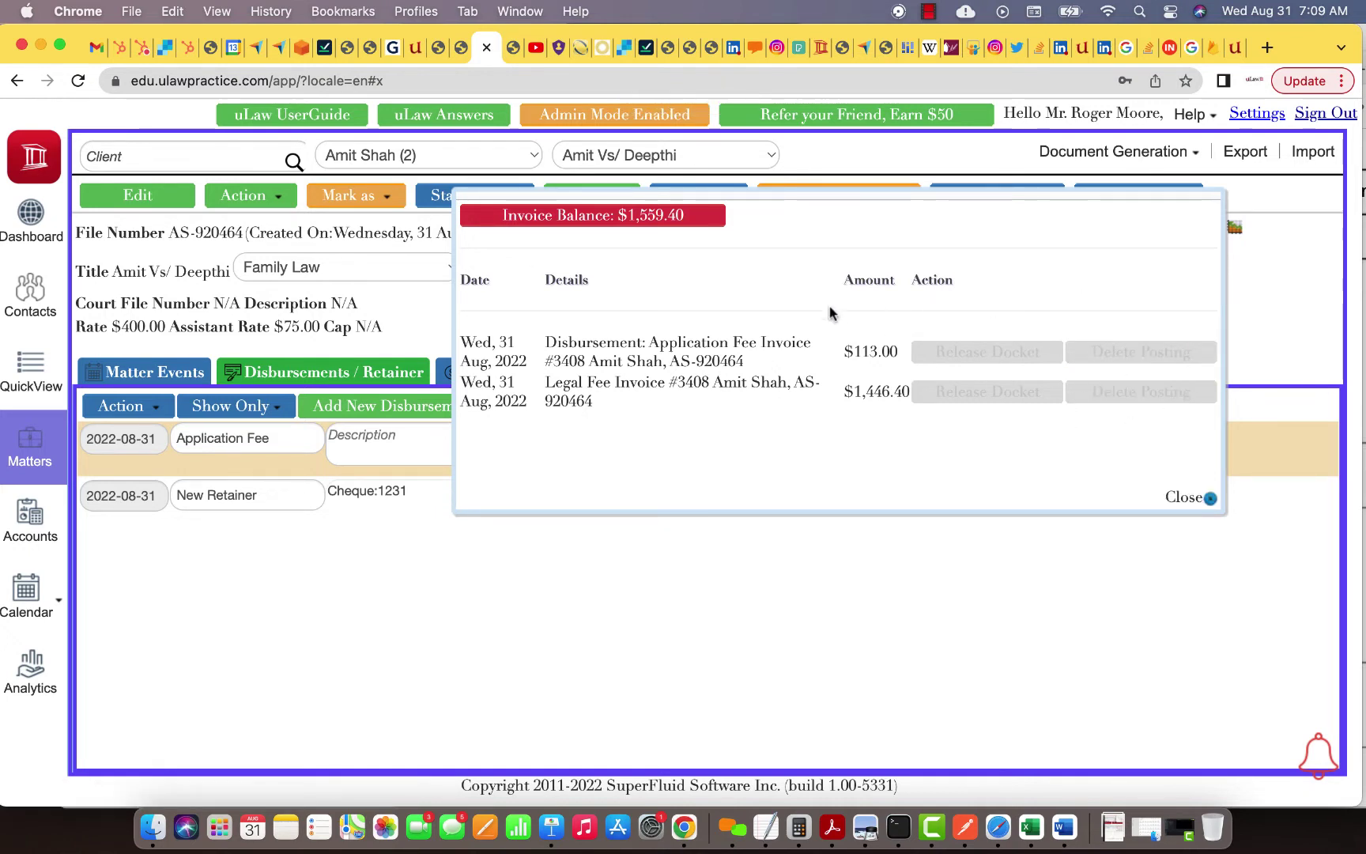
left_click(1196, 495)
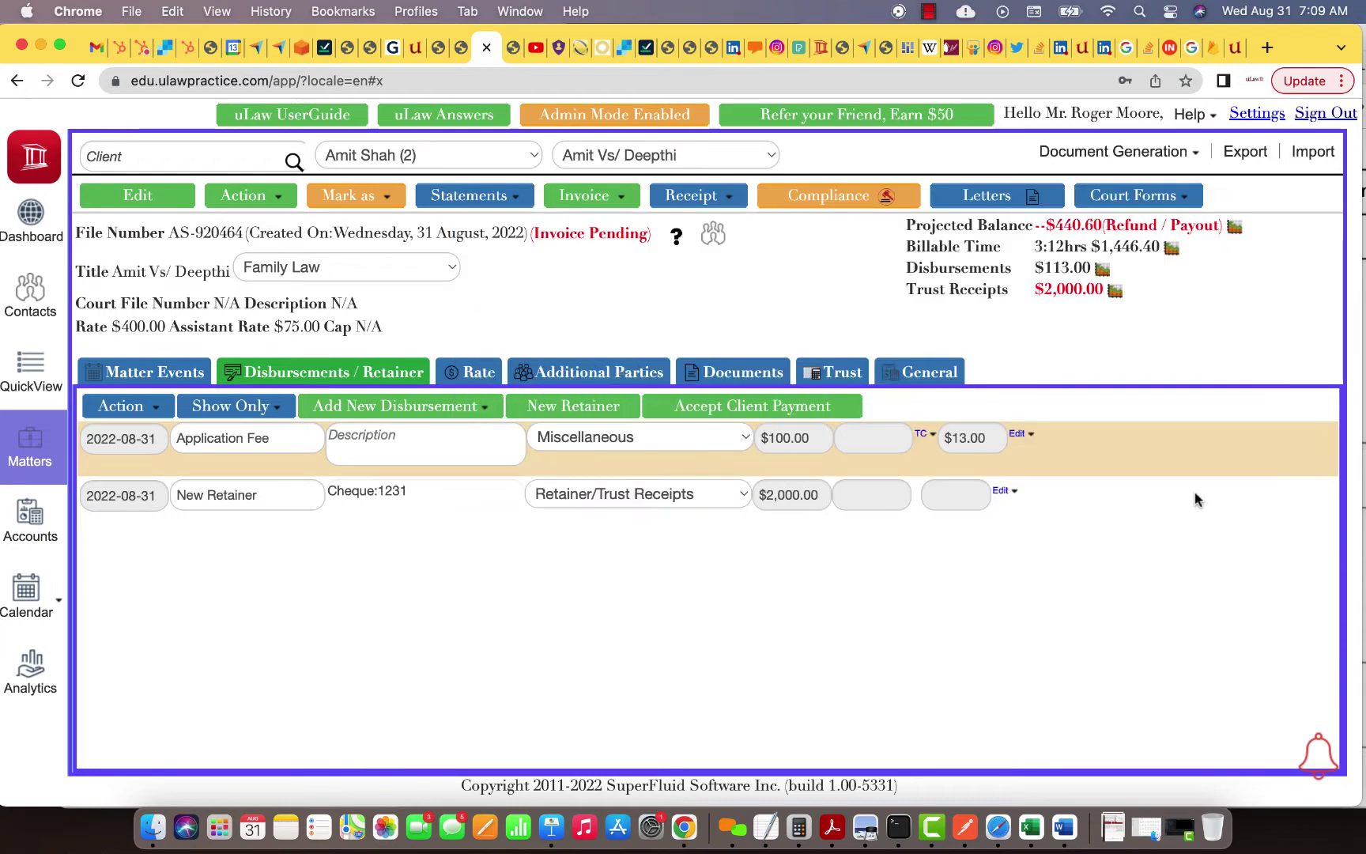
Reprint the matter's invoice with the default terms and uLaw Theme, and open the new PDF to check its contents
left_click(580, 241)
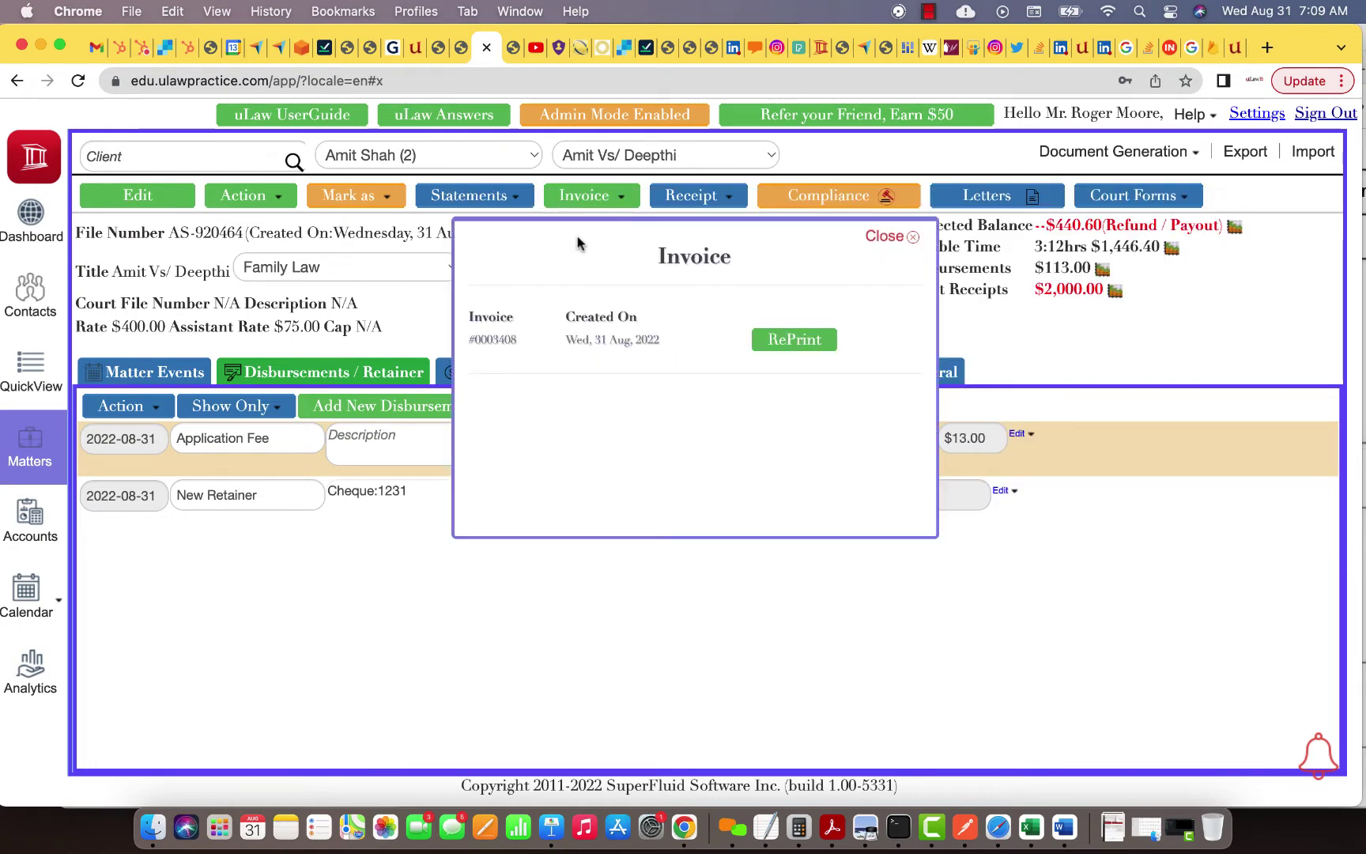
left_click(813, 343)
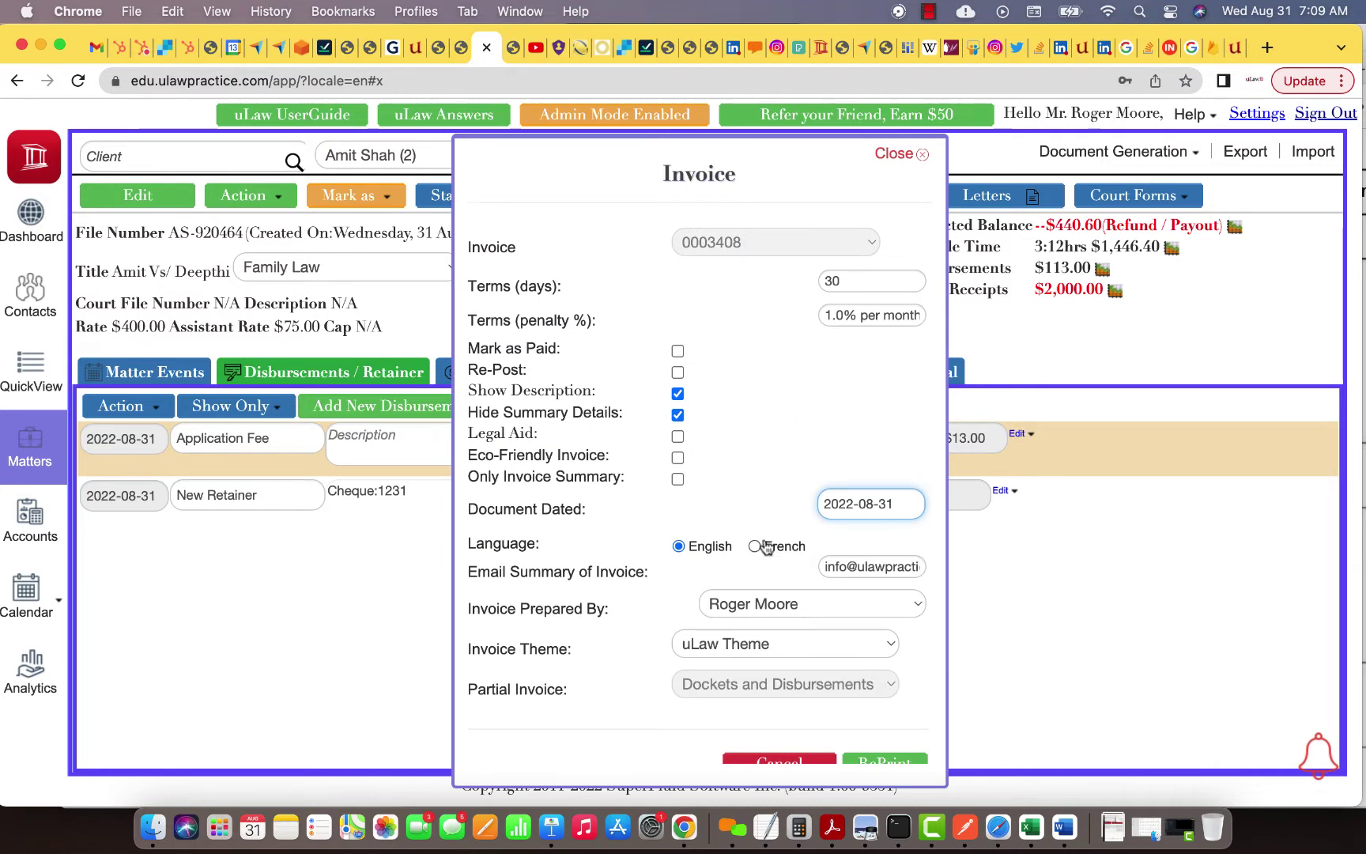
scroll(763, 522, "down", 1)
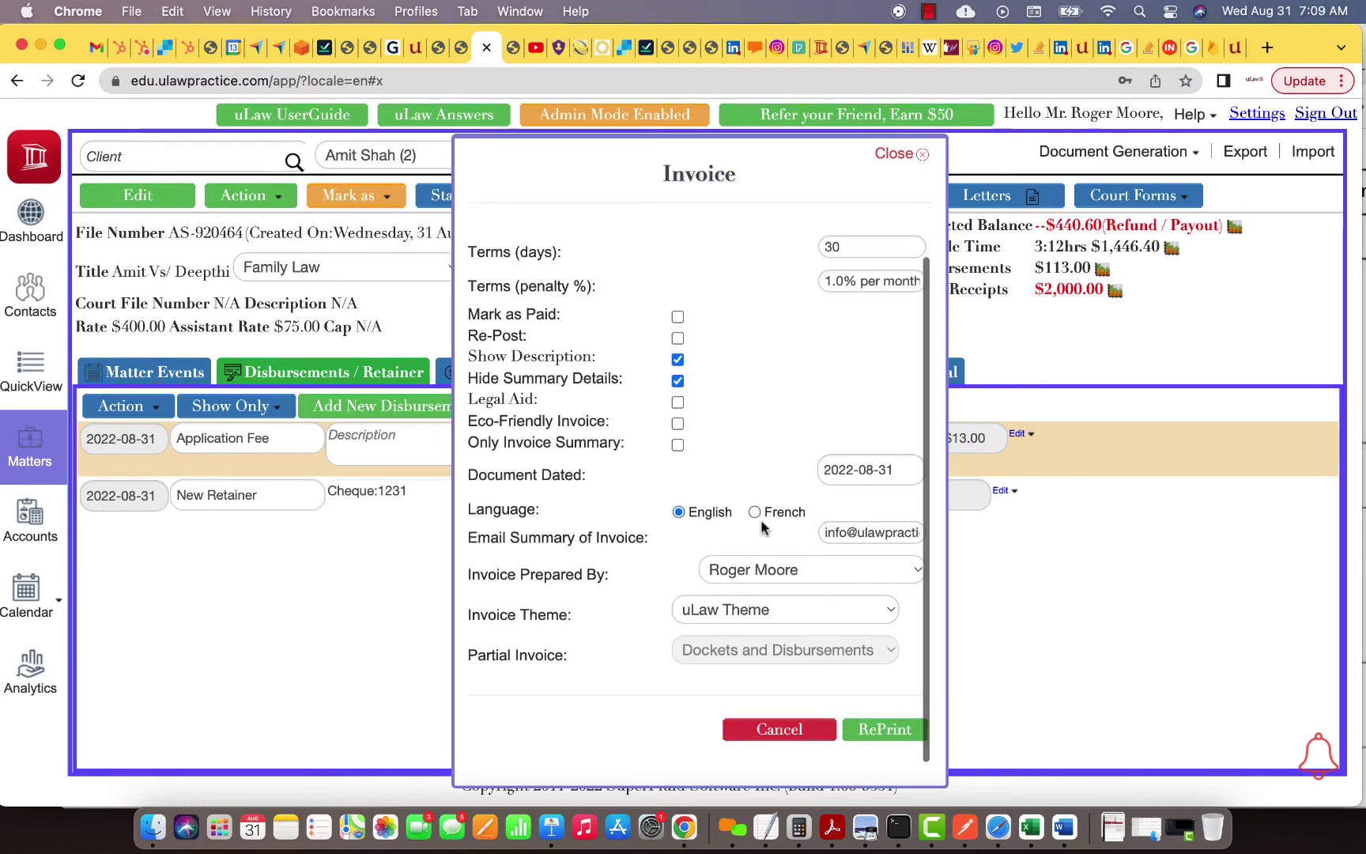
left_click(871, 730)
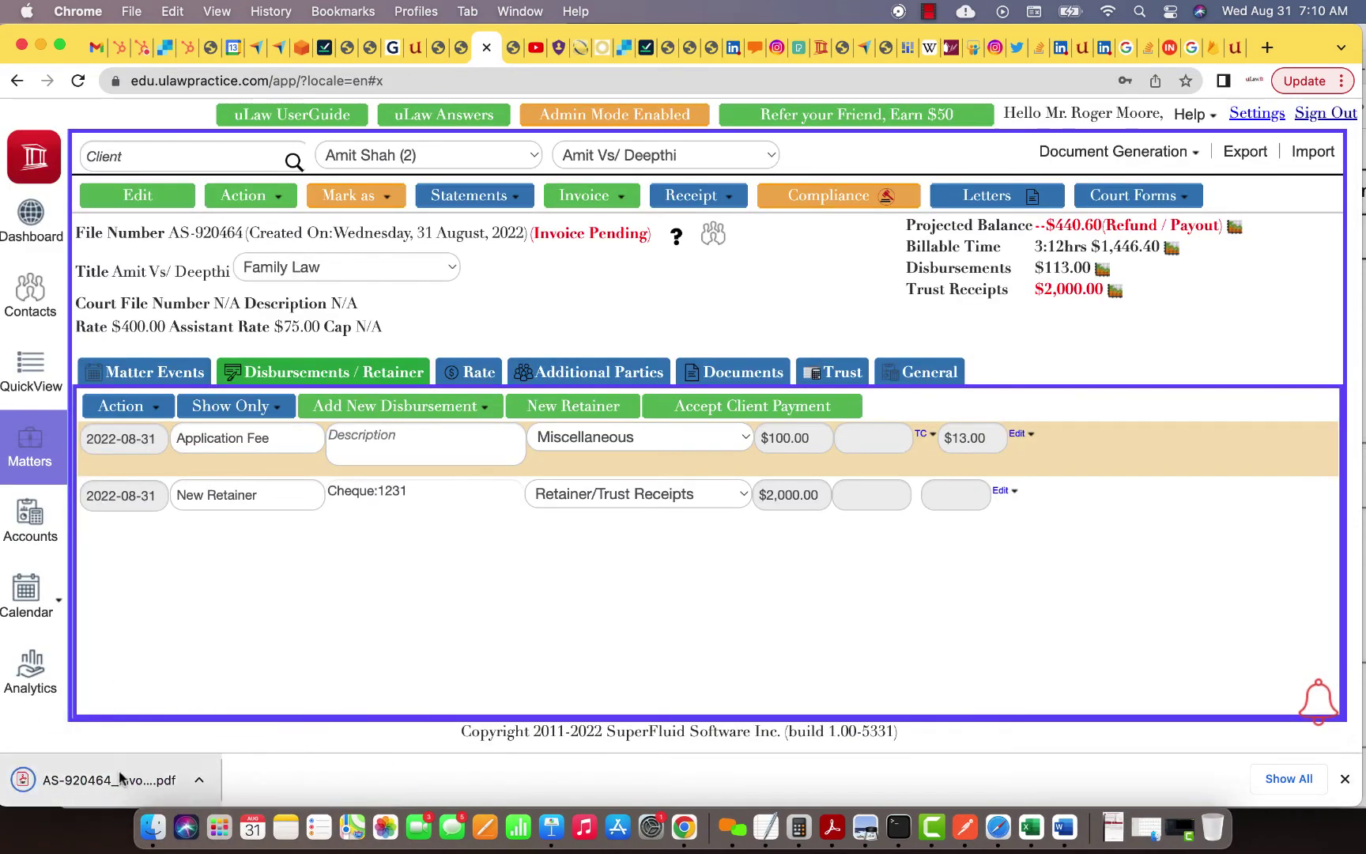
left_click(71, 780)
scroll(551, 558, "down", 5)
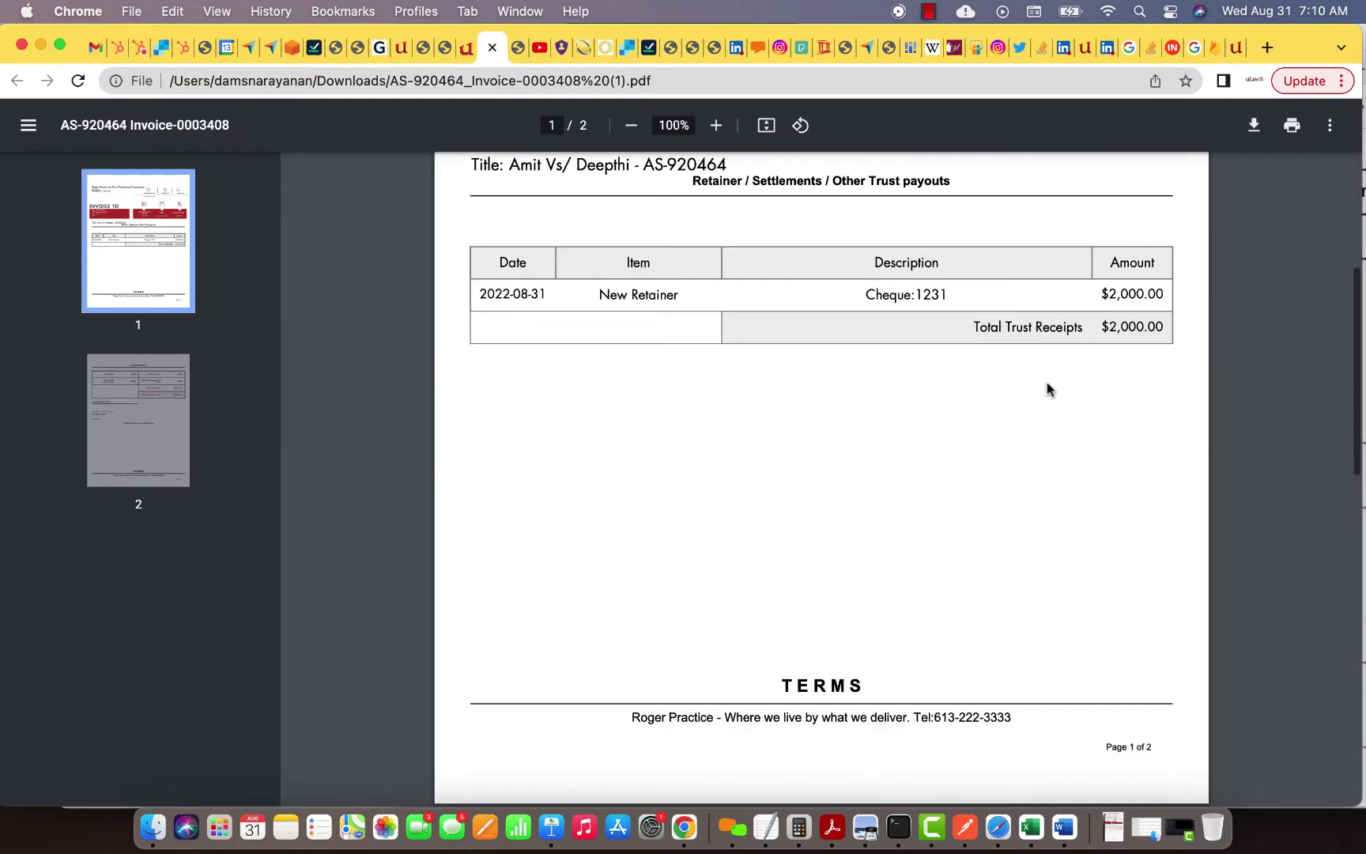
After checking the reprinted invoice PDF, return to the matter's events and set the Inital Client Meeting's billable time to 1.6 hours
scroll(982, 366, "down", 10)
scroll(982, 366, "up", 15)
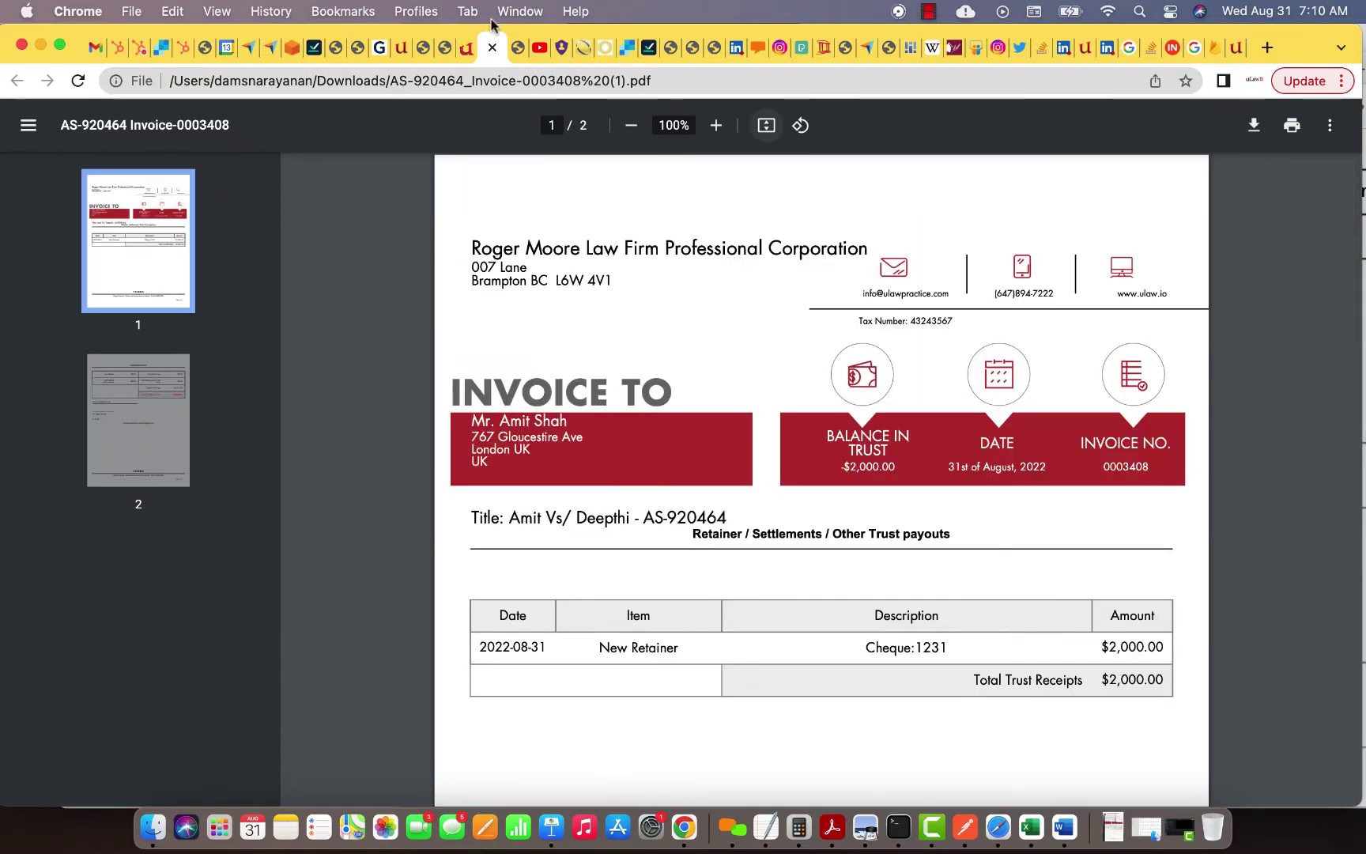
left_click(460, 57)
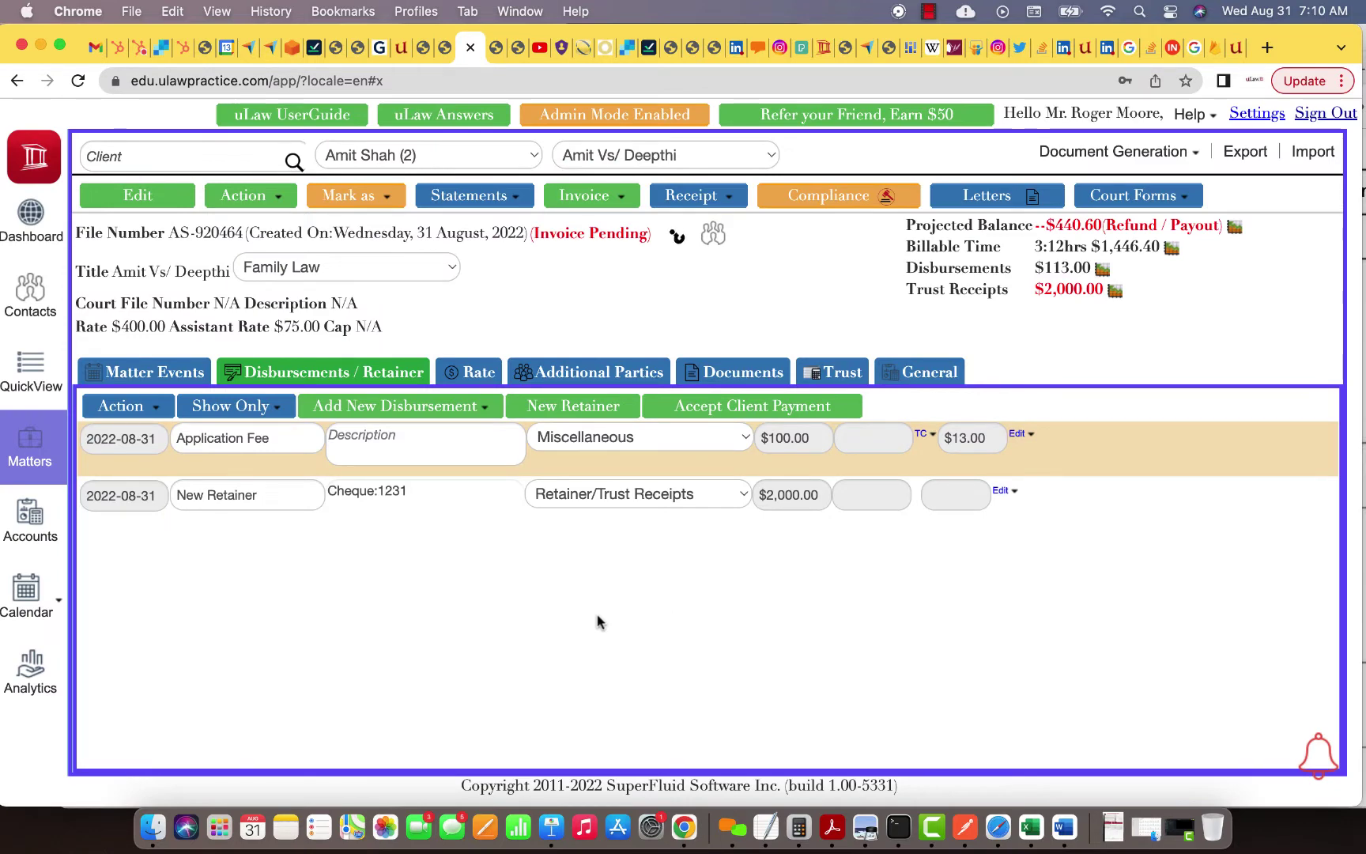
left_click(195, 380)
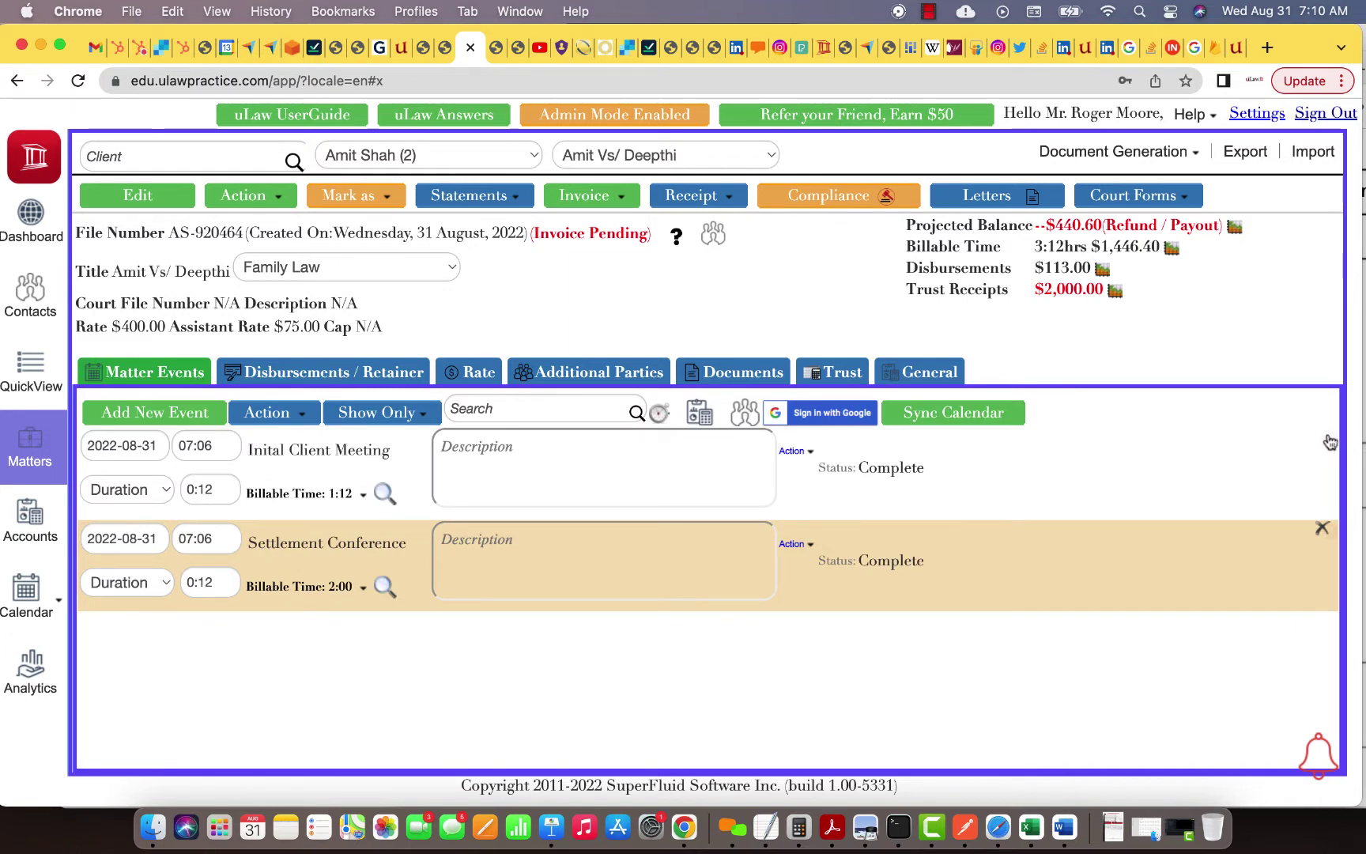
left_click(336, 499)
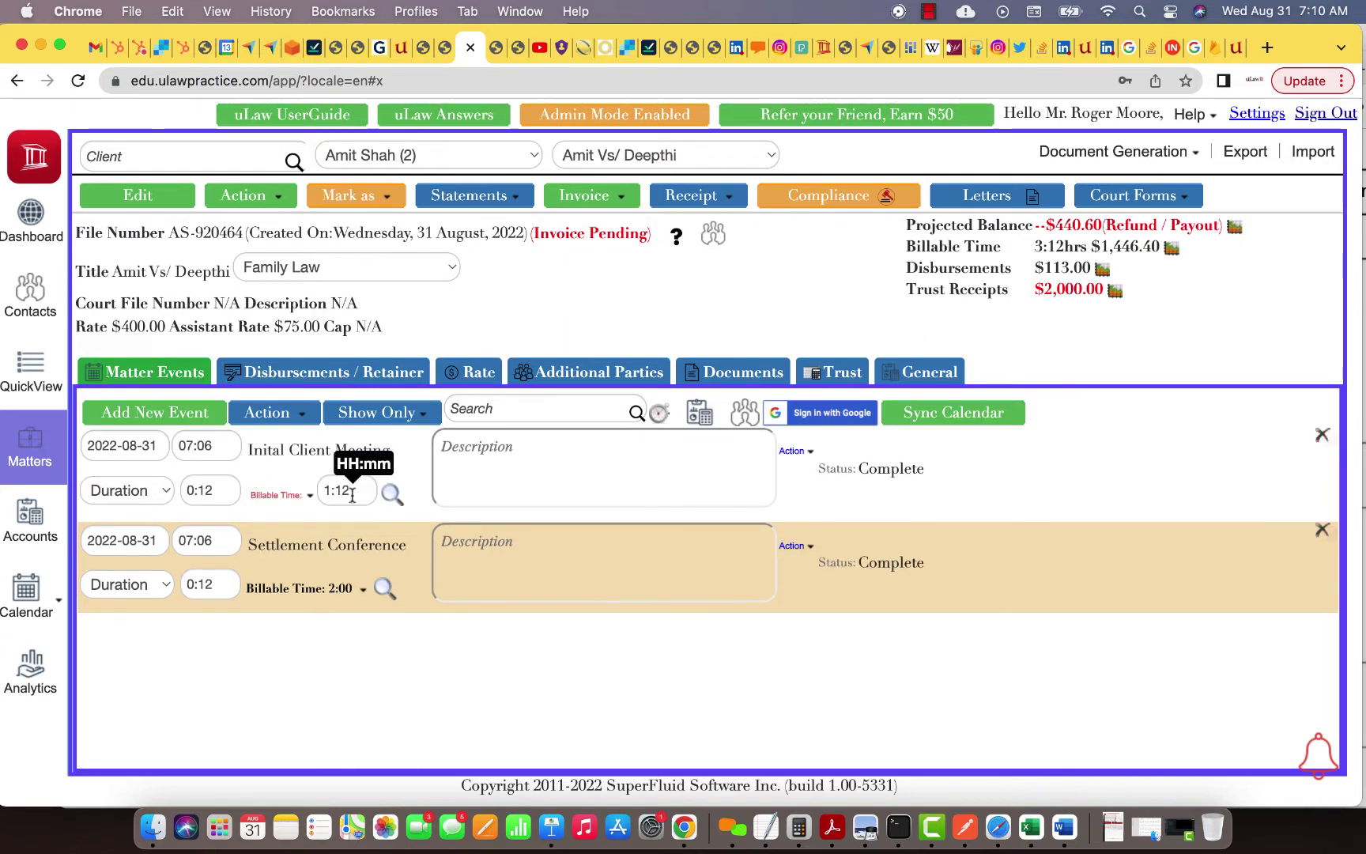
double_click(355, 491)
type("1.6")
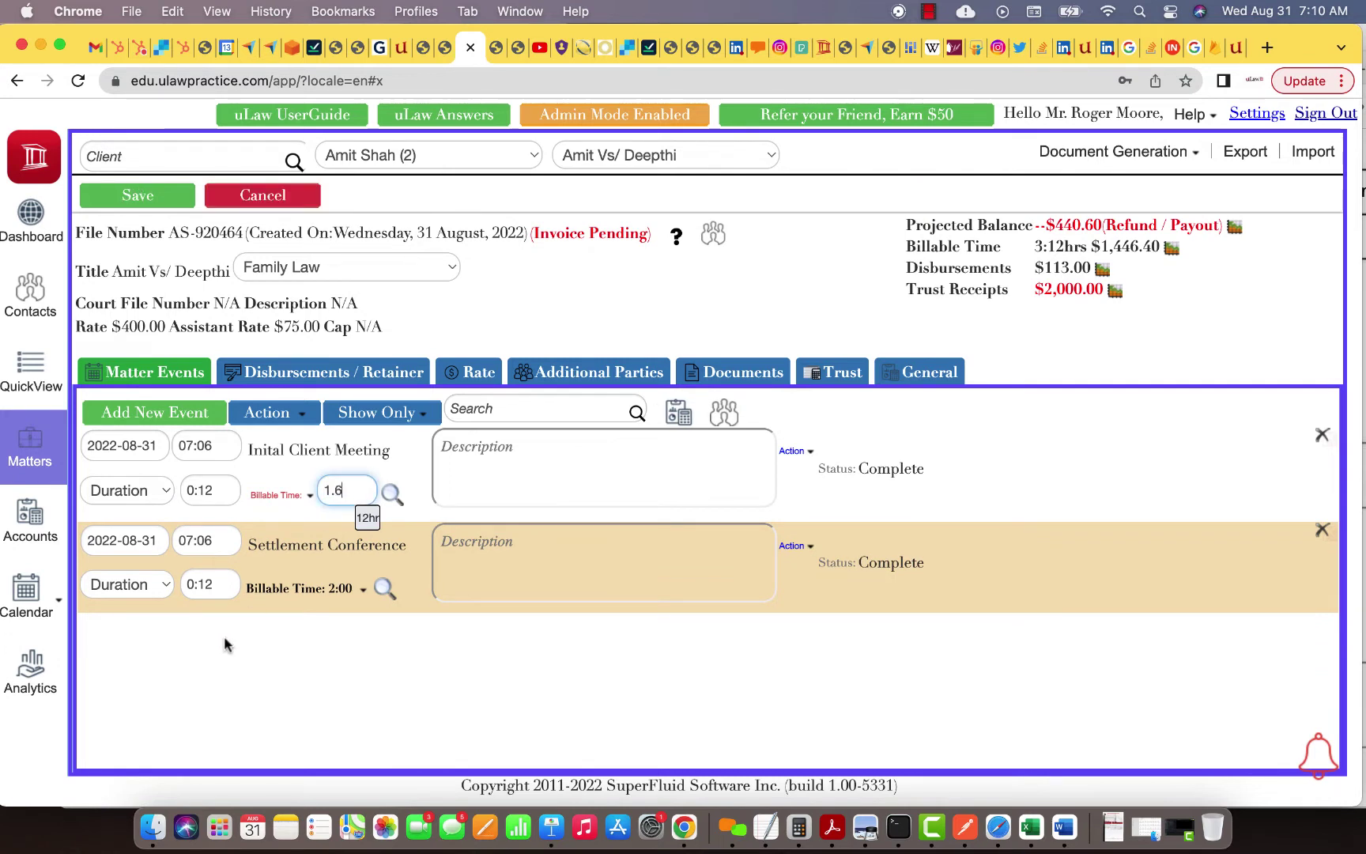
left_click(257, 680)
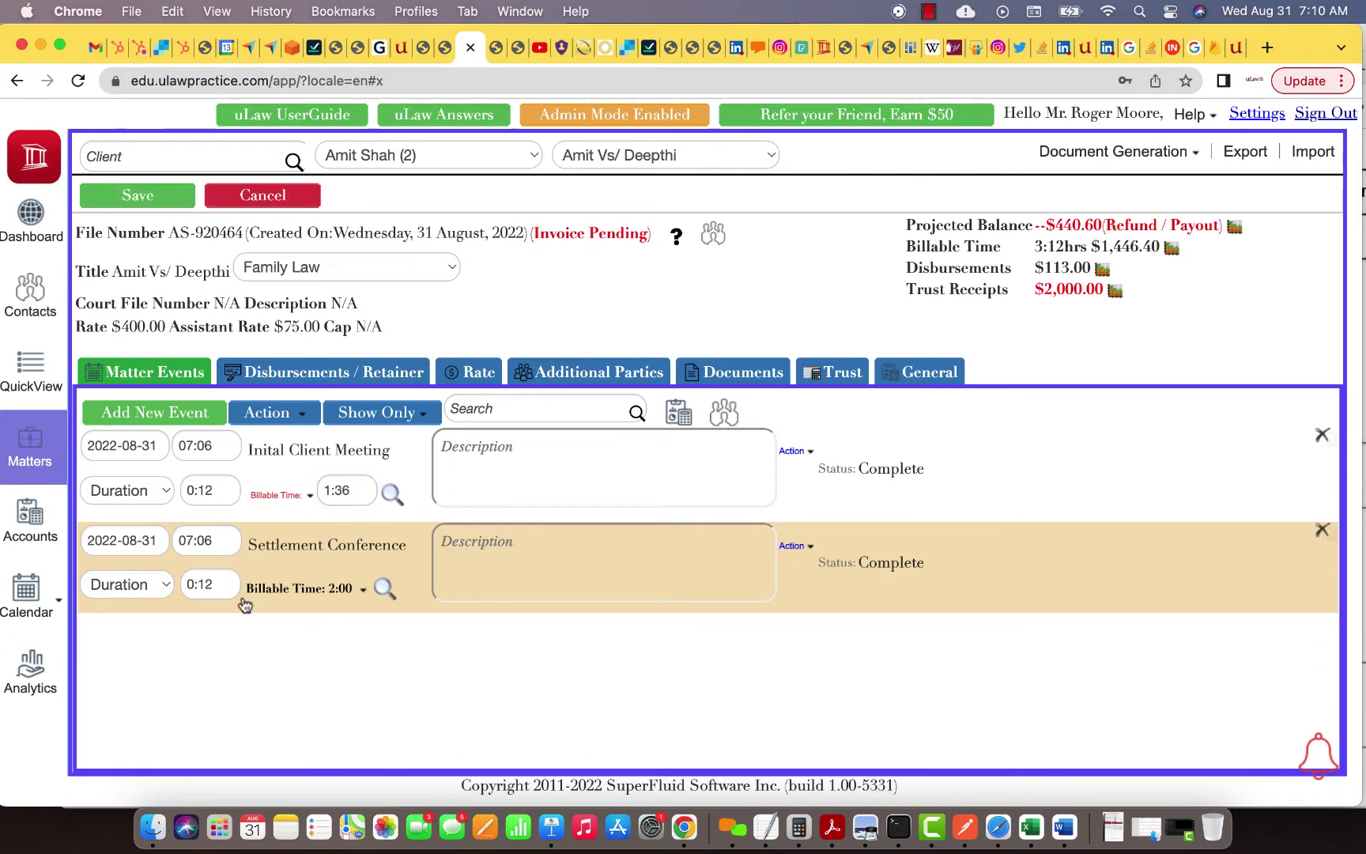
Add a Telephone Conversation event with 0:12 of billable time and Complete status, and save the matter
left_click(158, 415)
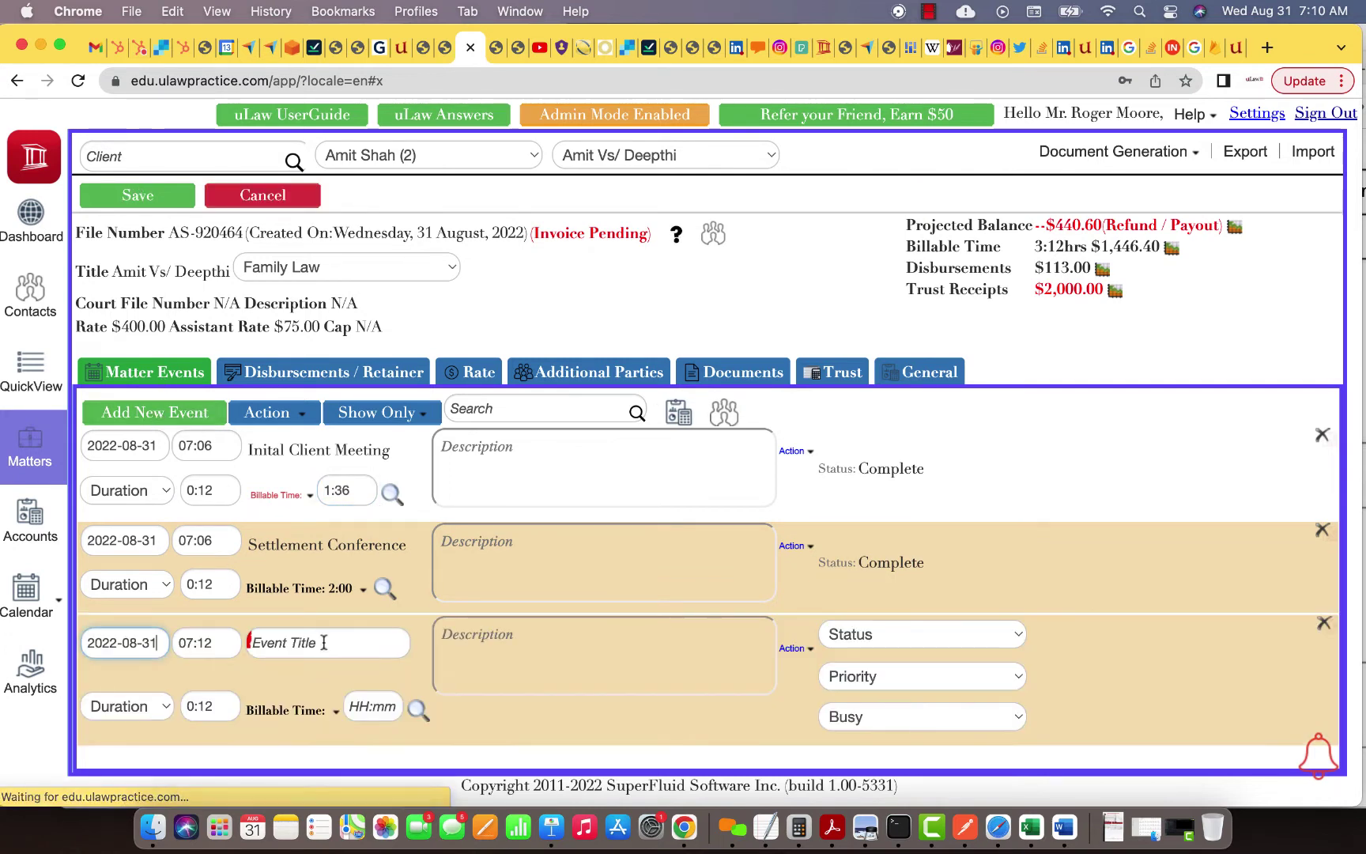
left_click(310, 643)
type("tel")
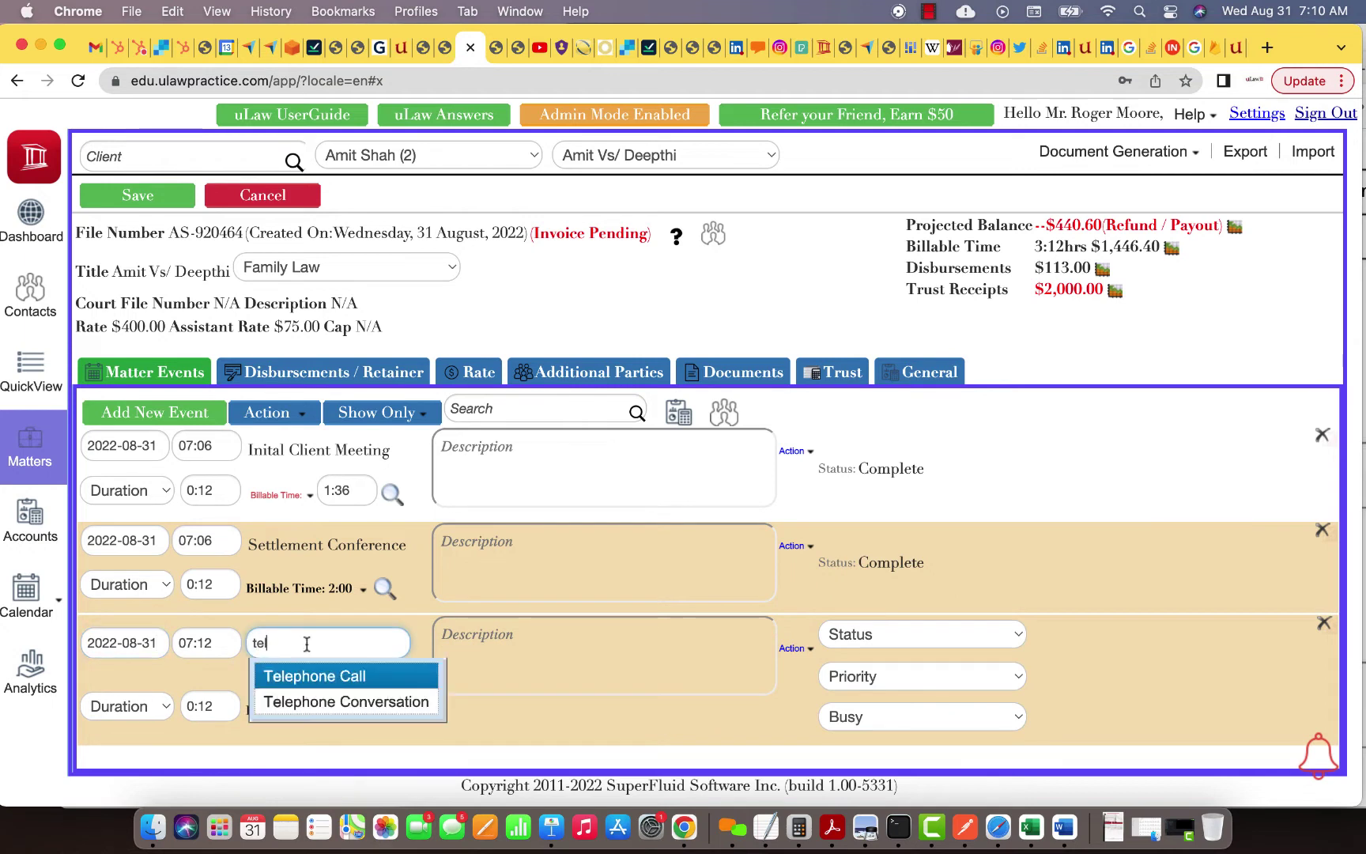
left_click(348, 702)
left_click(370, 711)
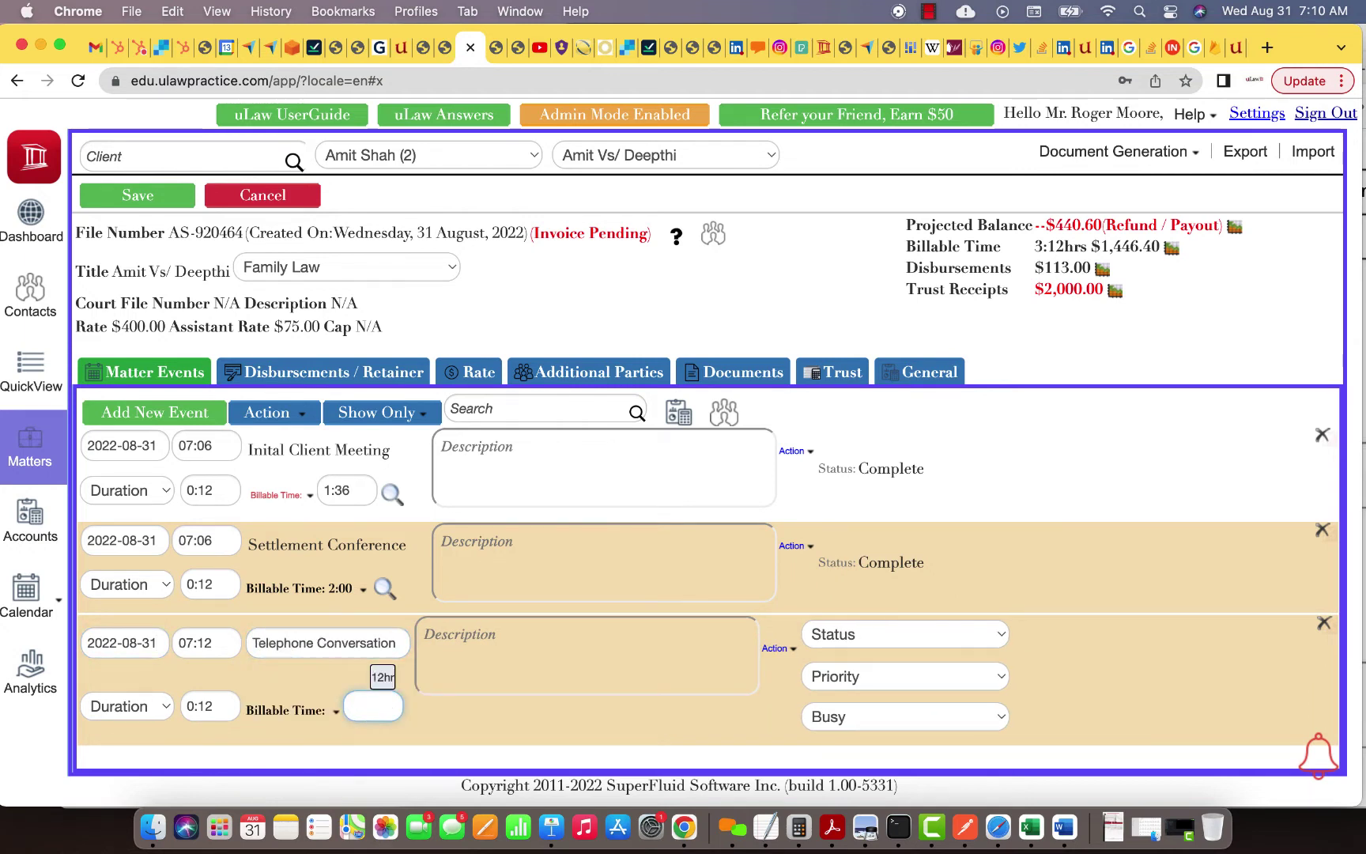
left_click(391, 760)
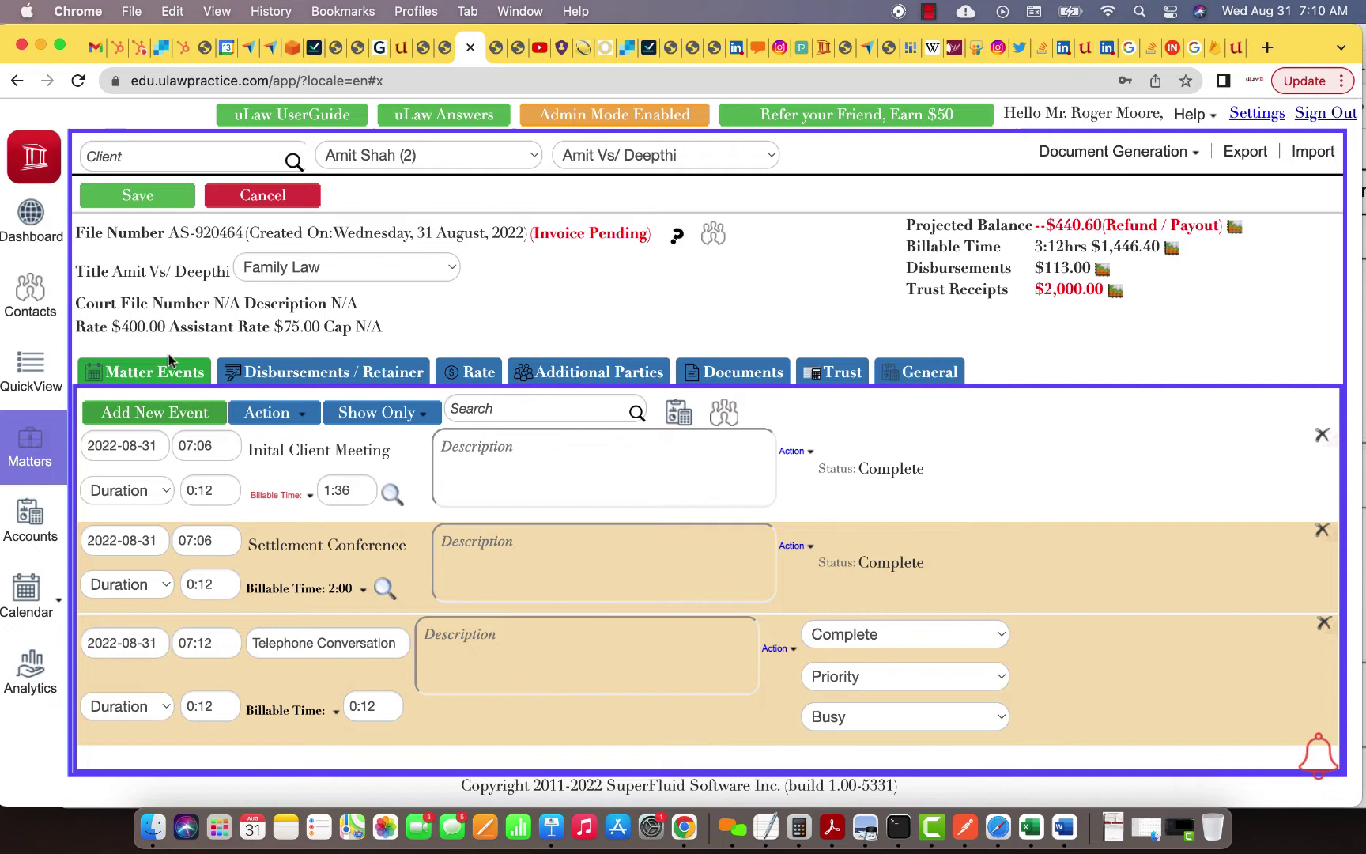
left_click(150, 198)
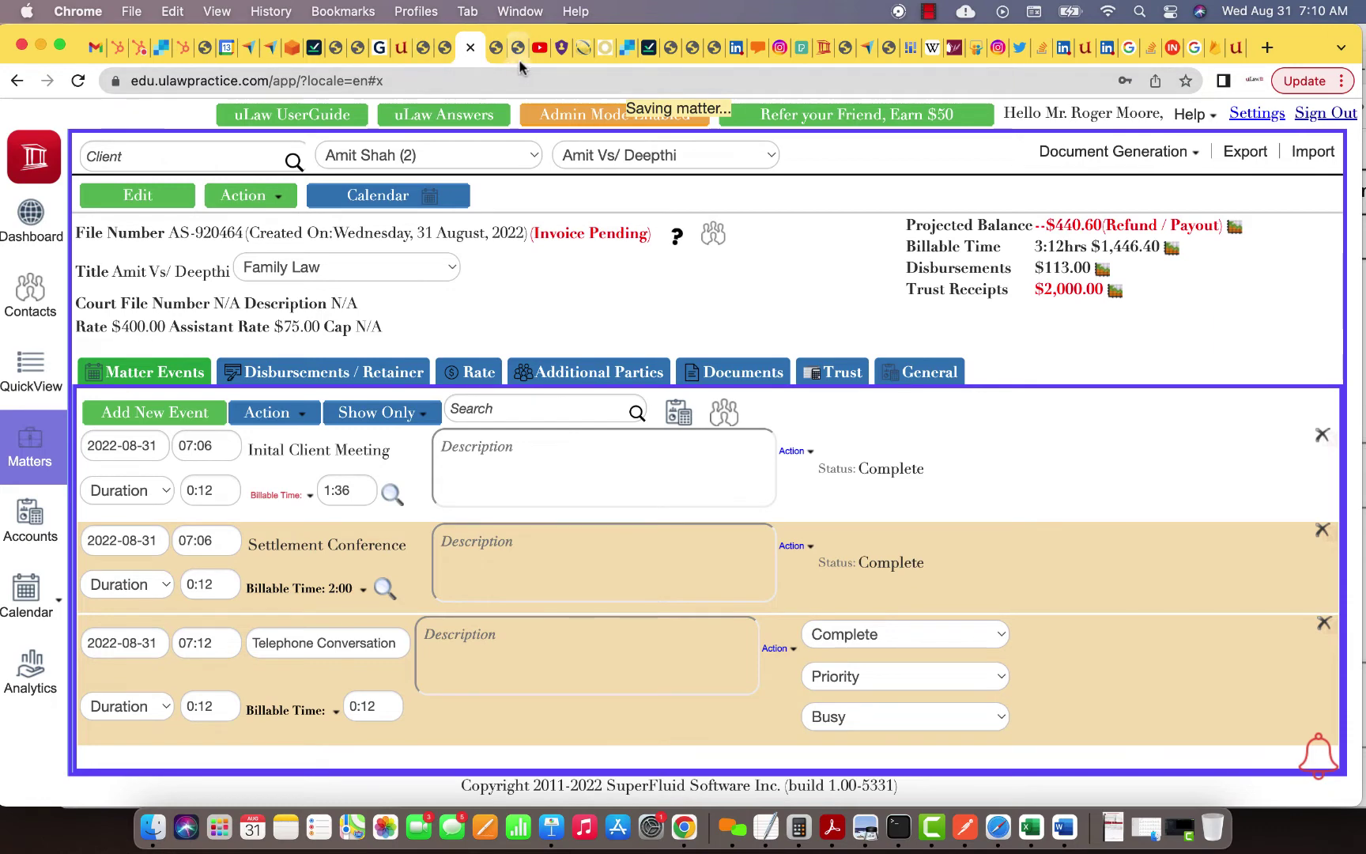
After checking the original invoice PDF, generate the matter's pre-bill preview for dockets and disbursements dated 2022-08-31 in the uLaw Theme, and open it
scroll(473, 424, "up", 10)
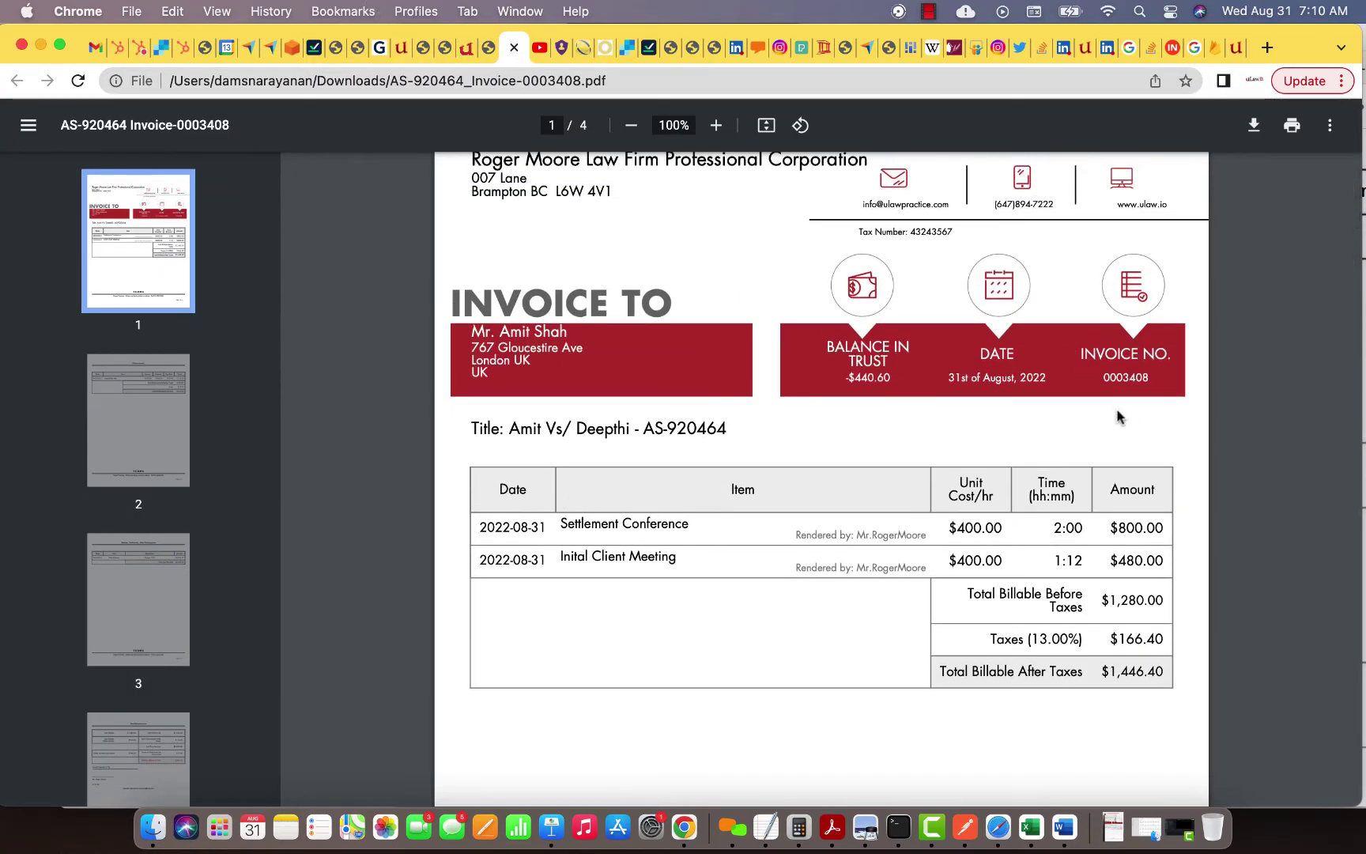
left_click(466, 48)
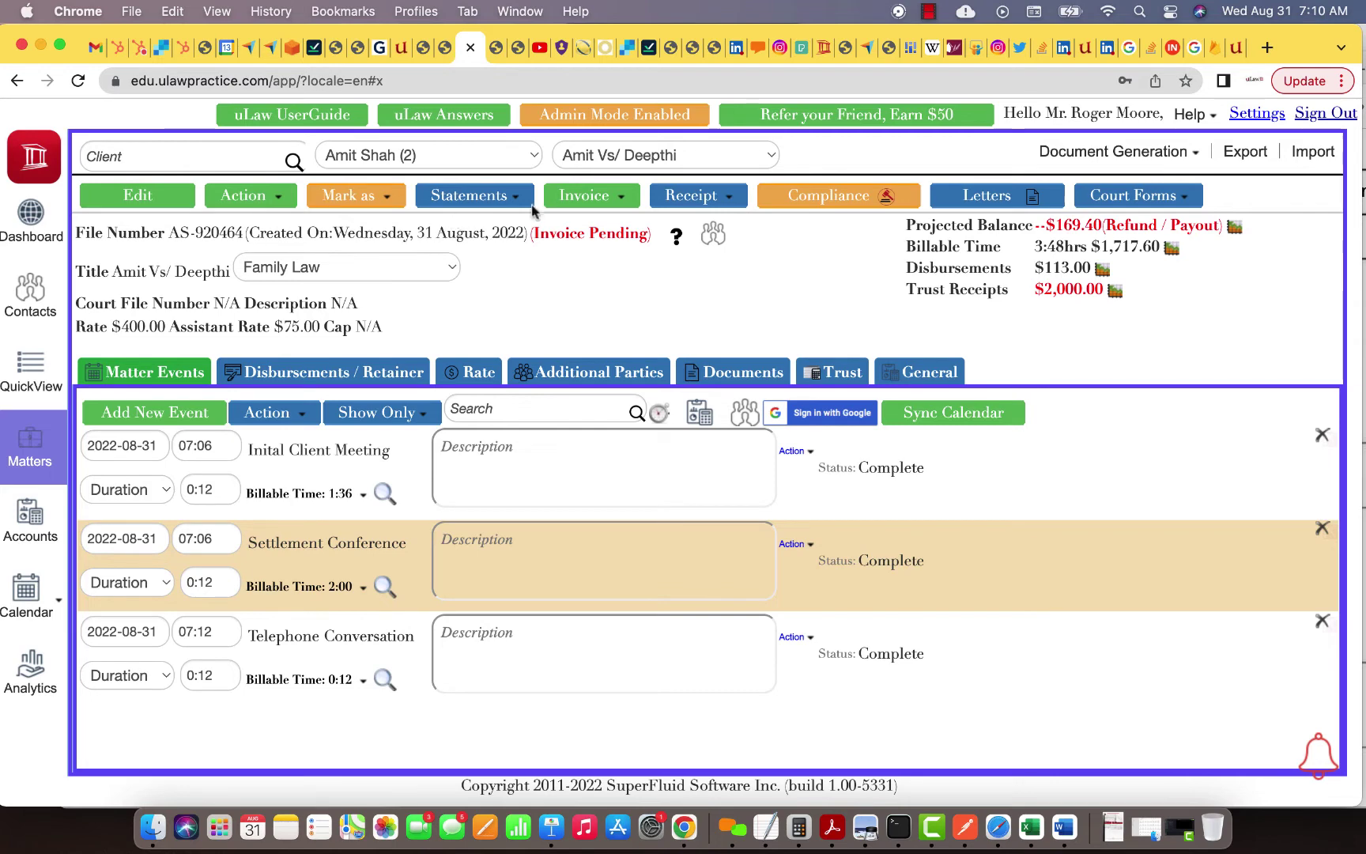
left_click(588, 201)
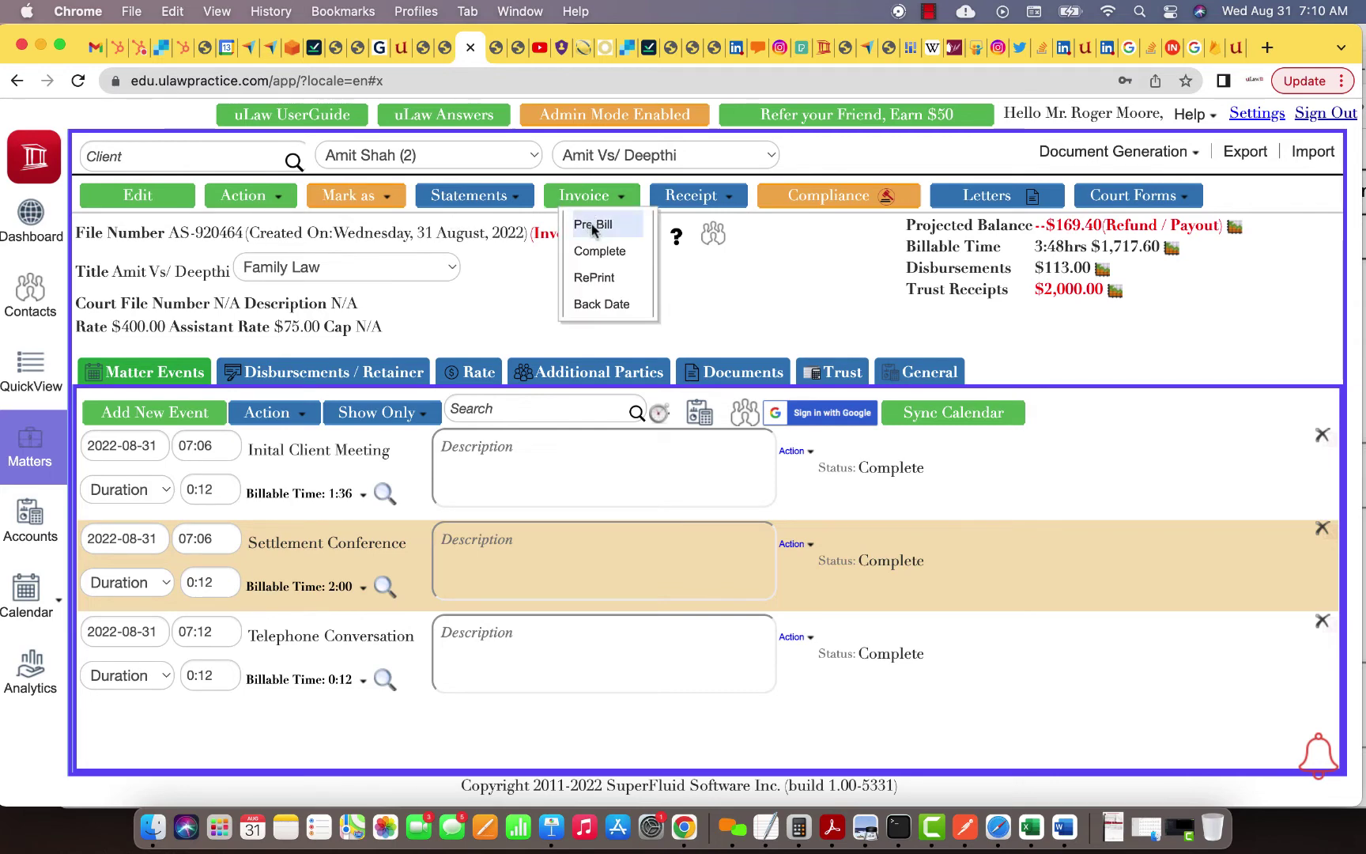
left_click(593, 228)
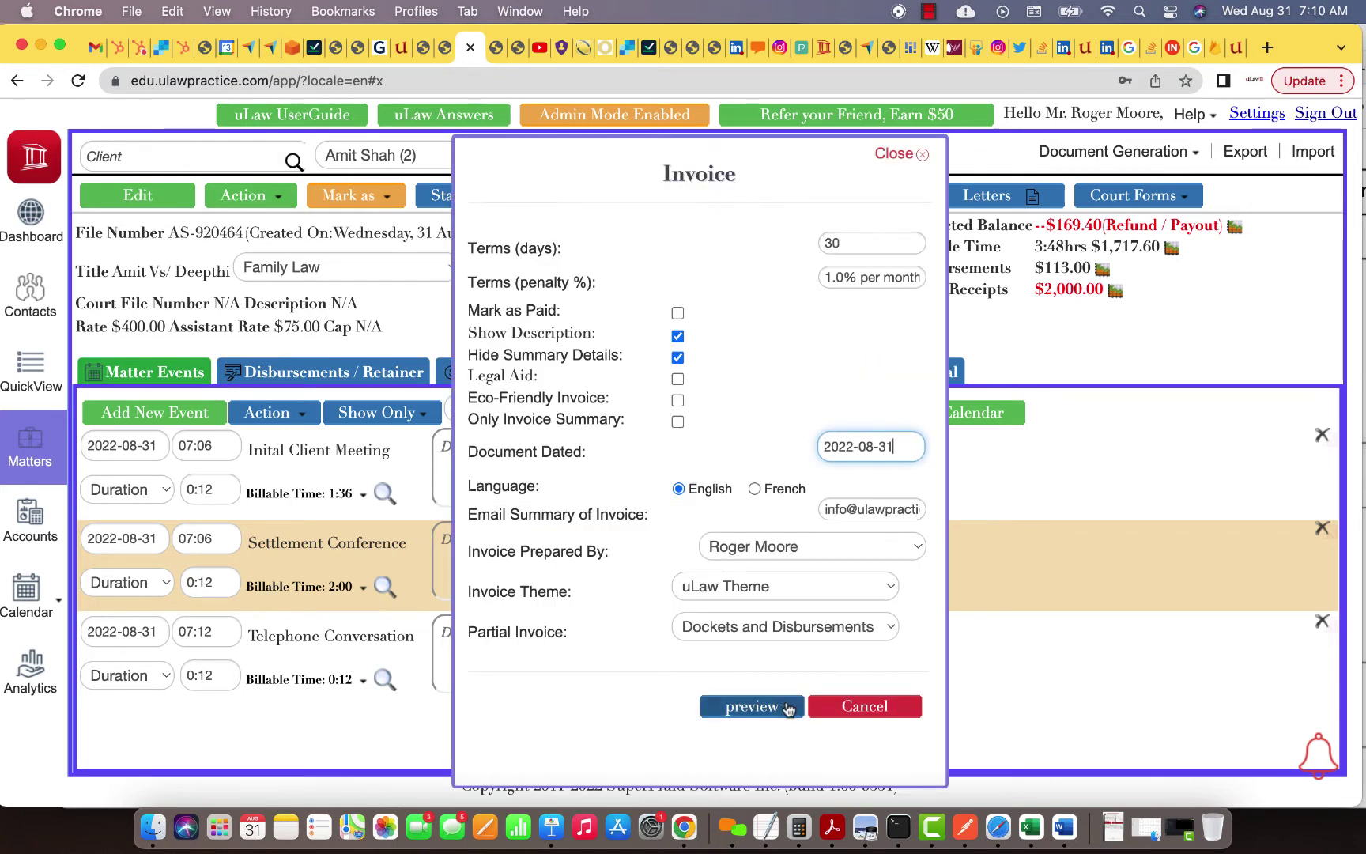
left_click(752, 706)
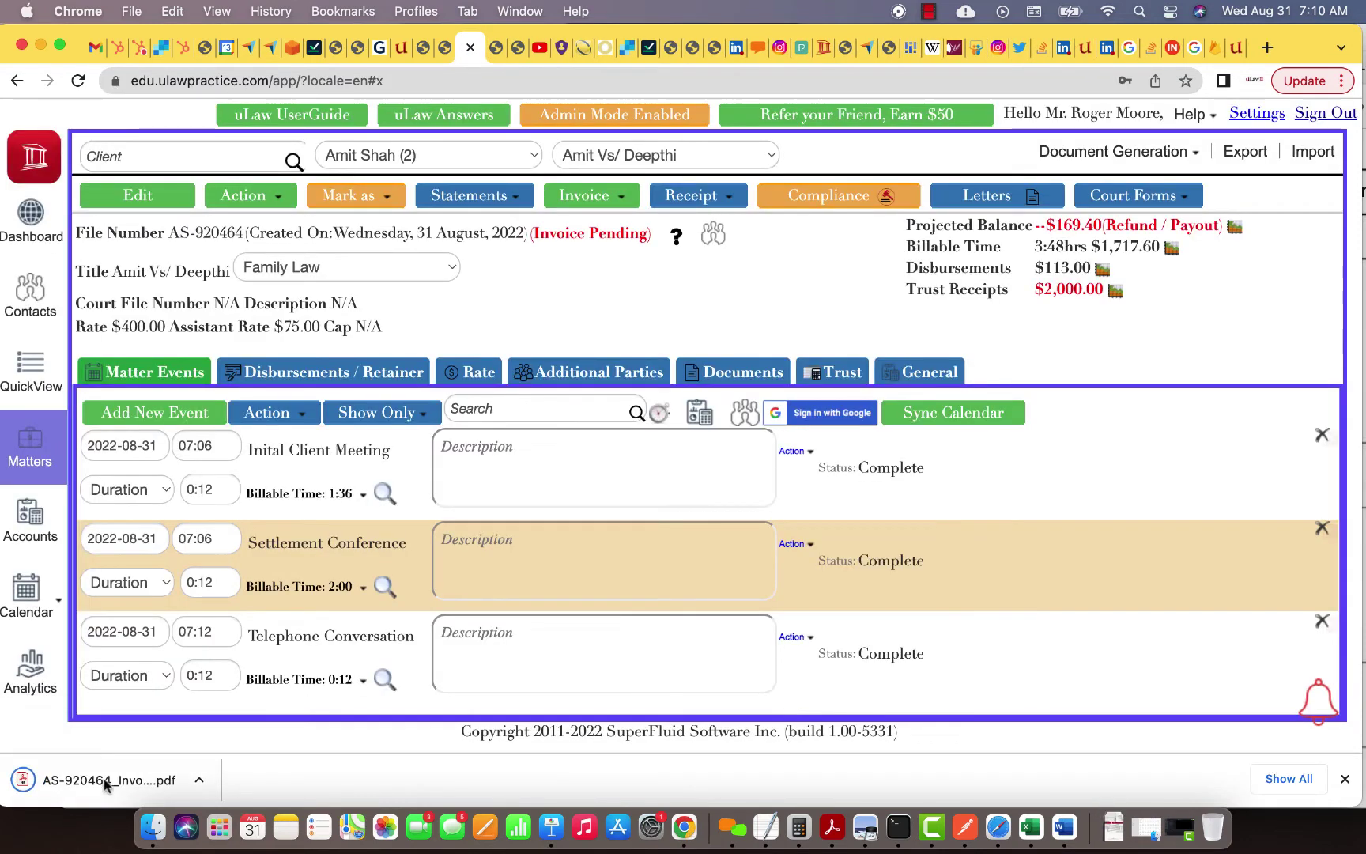
left_click(77, 781)
Examine the pre-bill preview's Telephone Conversation and Inital Client Meeting lines and its Total Billable Invoice page
scroll(929, 570, "down", 3)
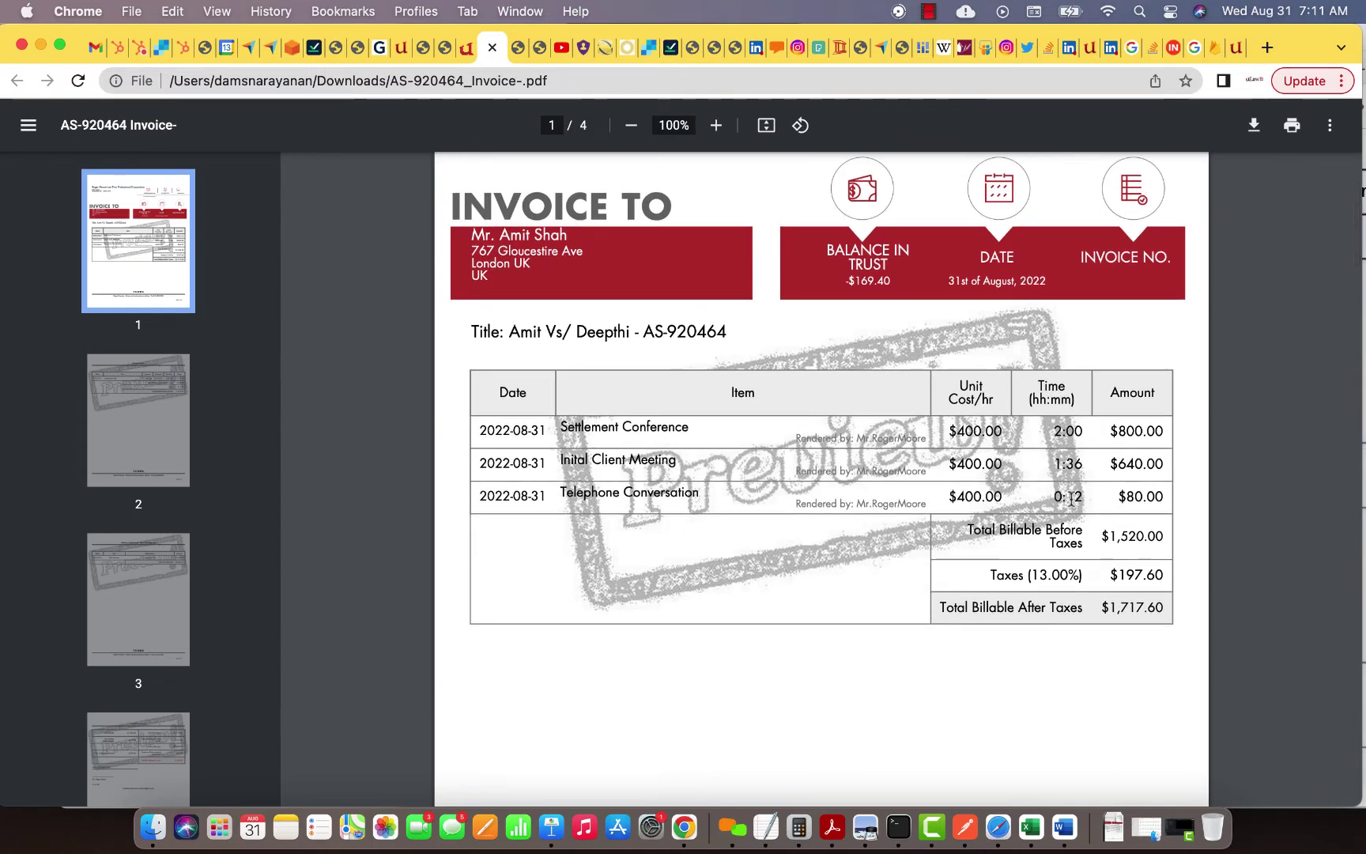
triple_click(1072, 496)
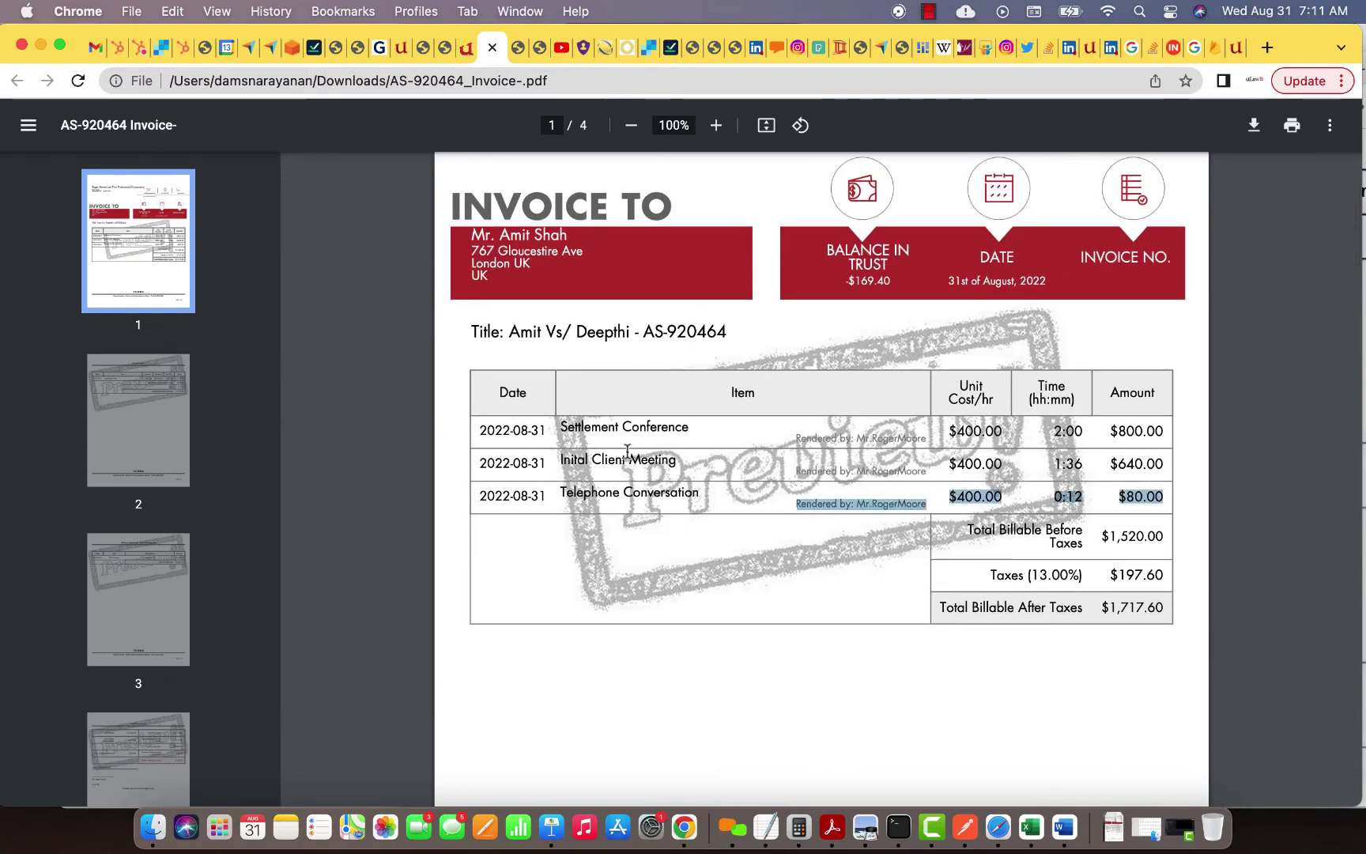
left_click_drag(679, 461, 478, 462)
left_click(1063, 462)
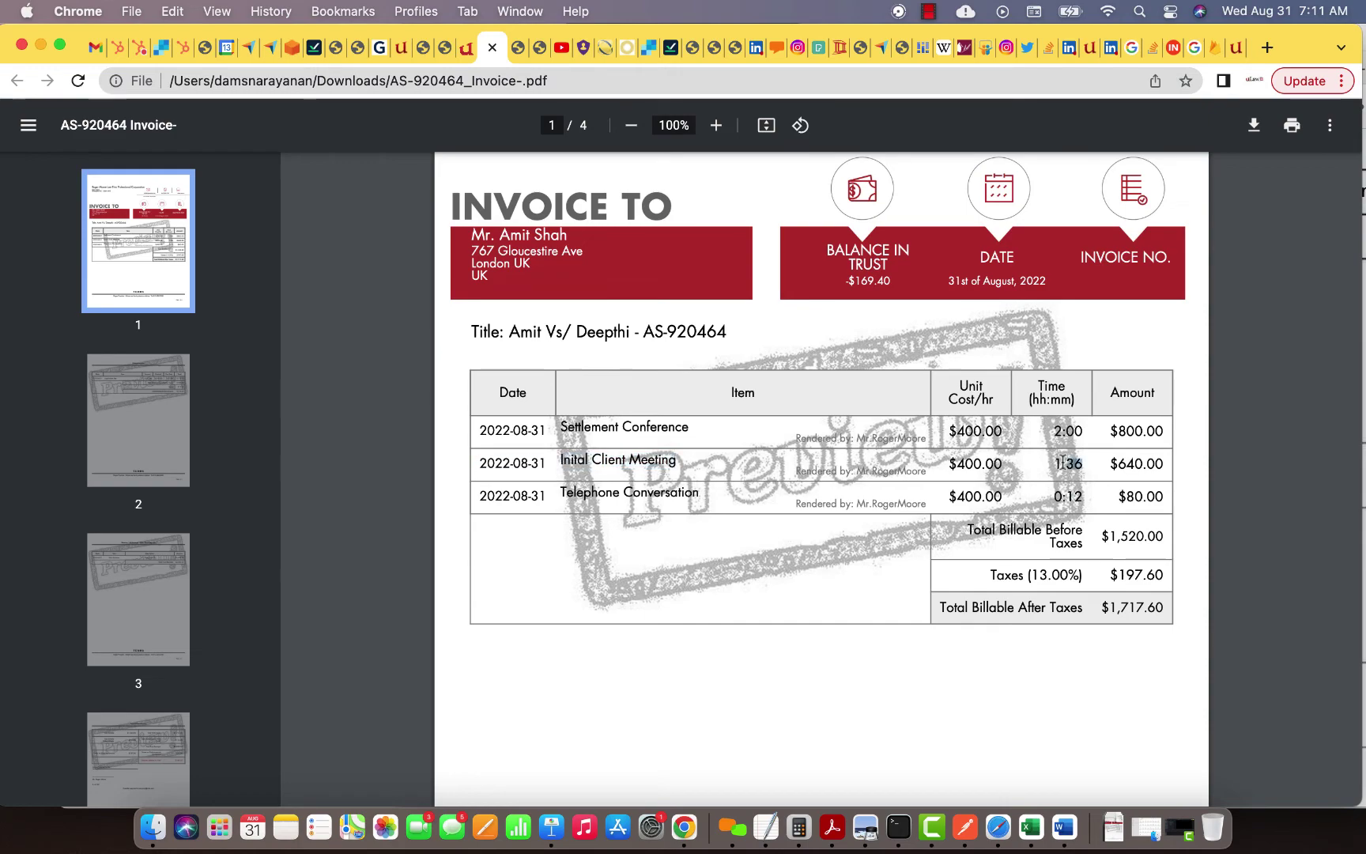
scroll(1064, 463, "down", 20)
scroll(1064, 462, "down", 9)
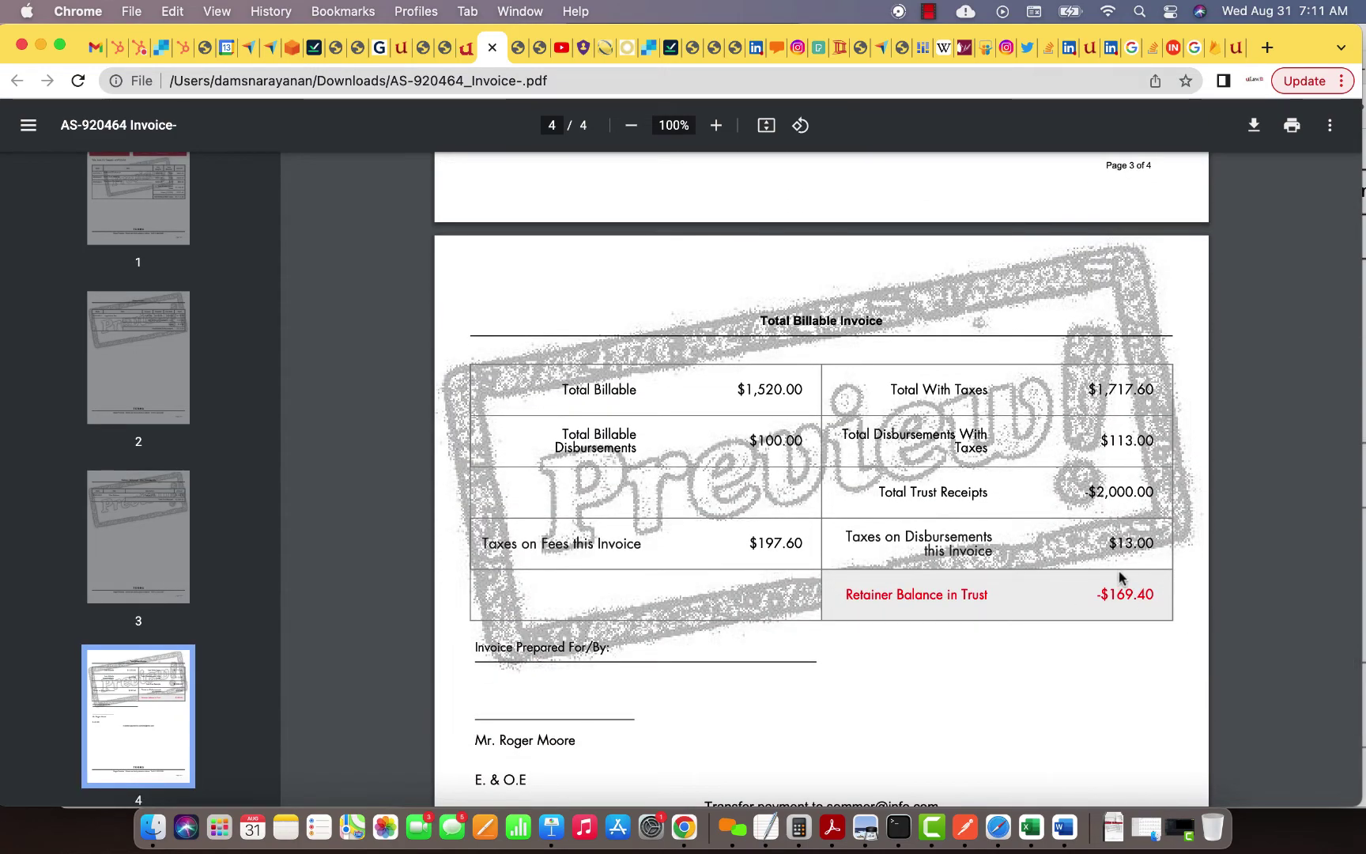
scroll(1018, 366, "up", 12)
scroll(1019, 366, "up", 10)
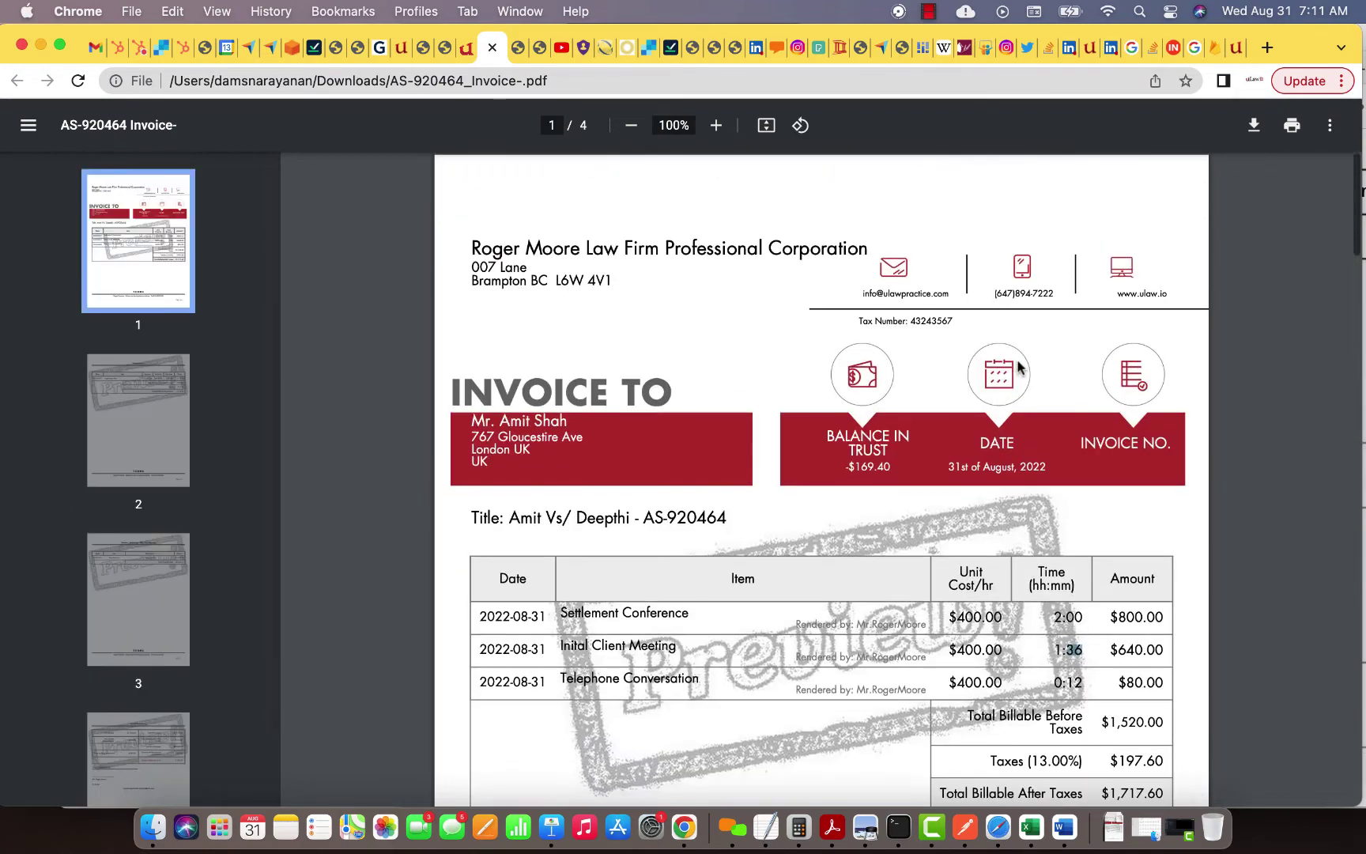
Complete the matter's invoice for dockets and disbursements dated 2022-08-31 with the uLaw Theme, download it and open the PDF
left_click(466, 47)
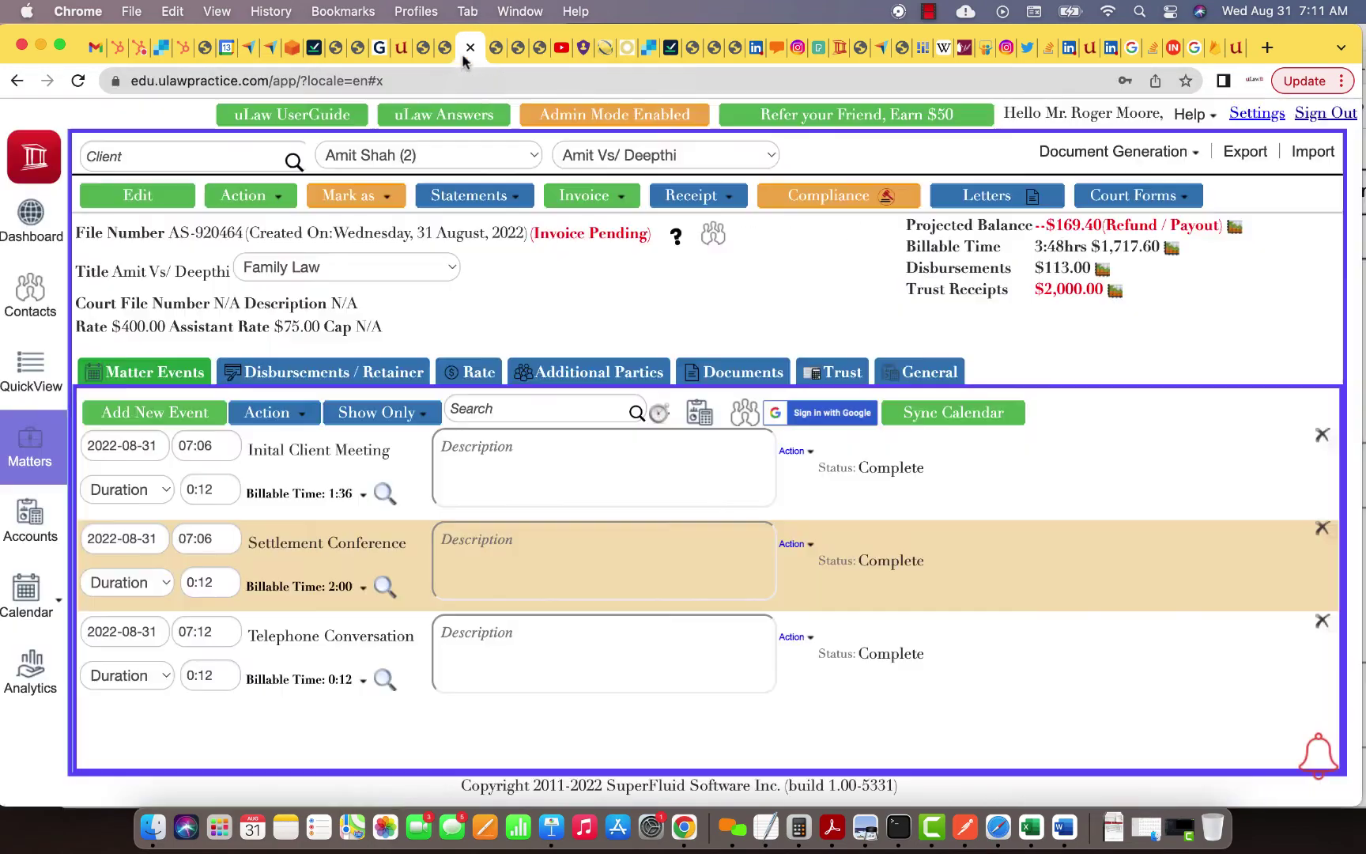
left_click(574, 204)
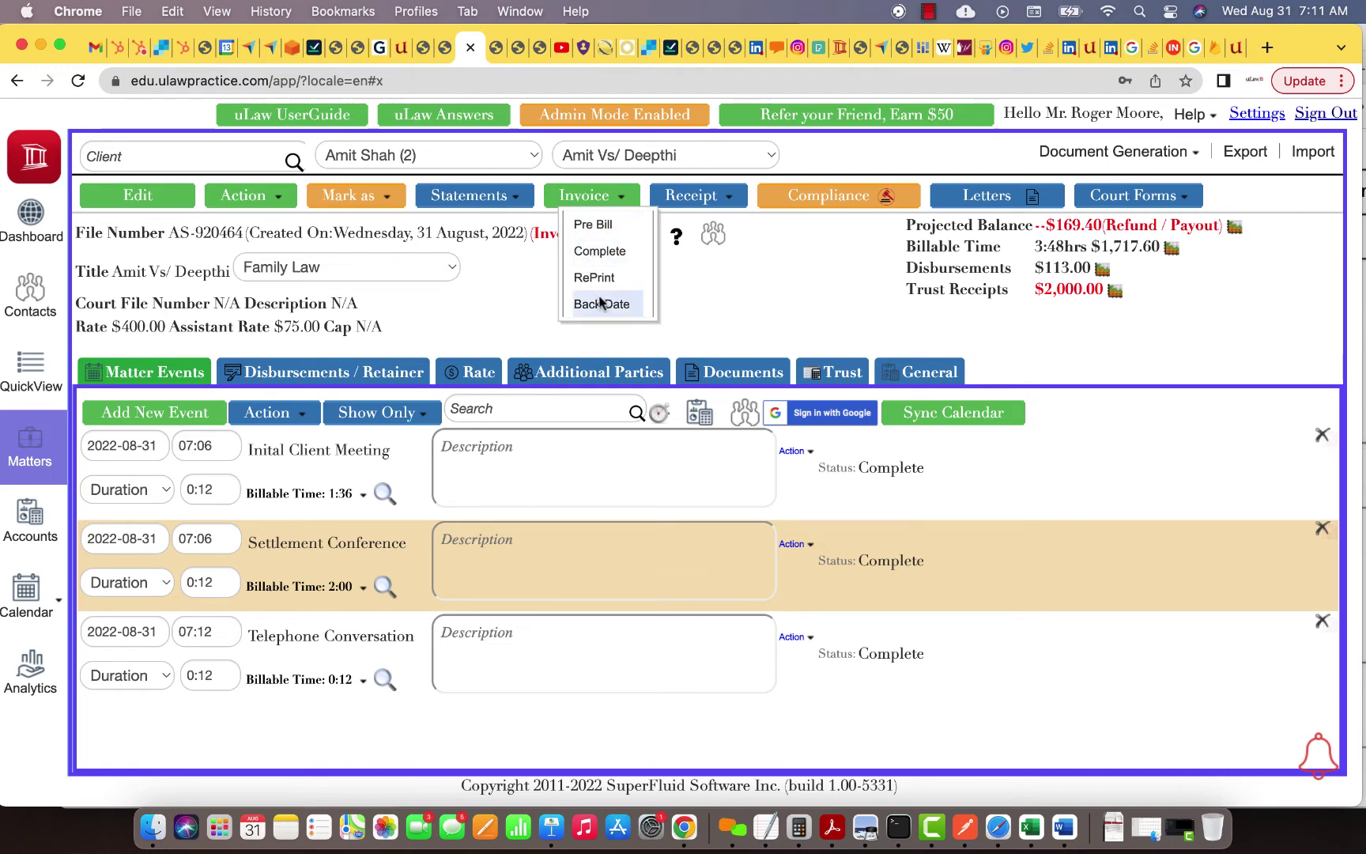
left_click(612, 251)
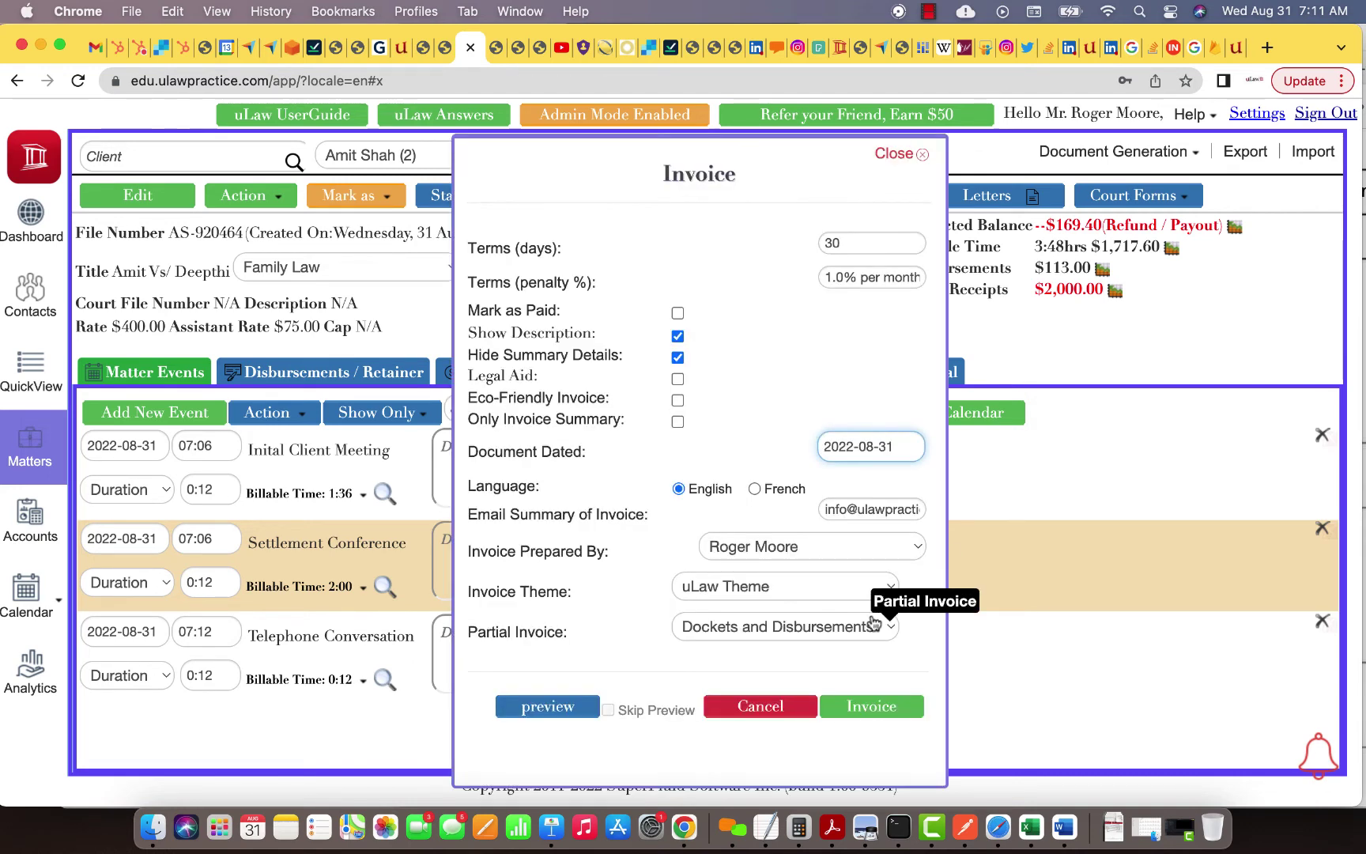
left_click(899, 704)
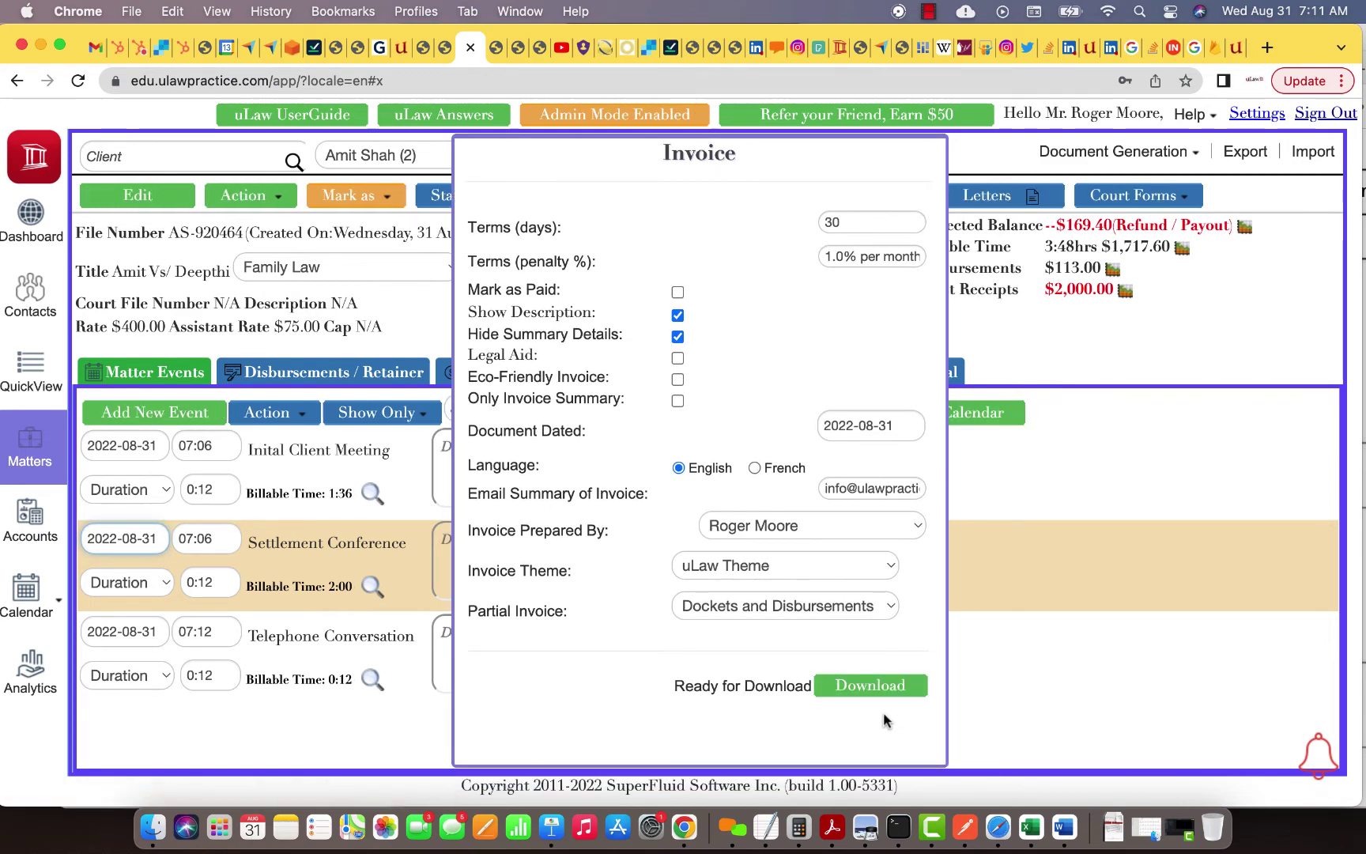
left_click(871, 687)
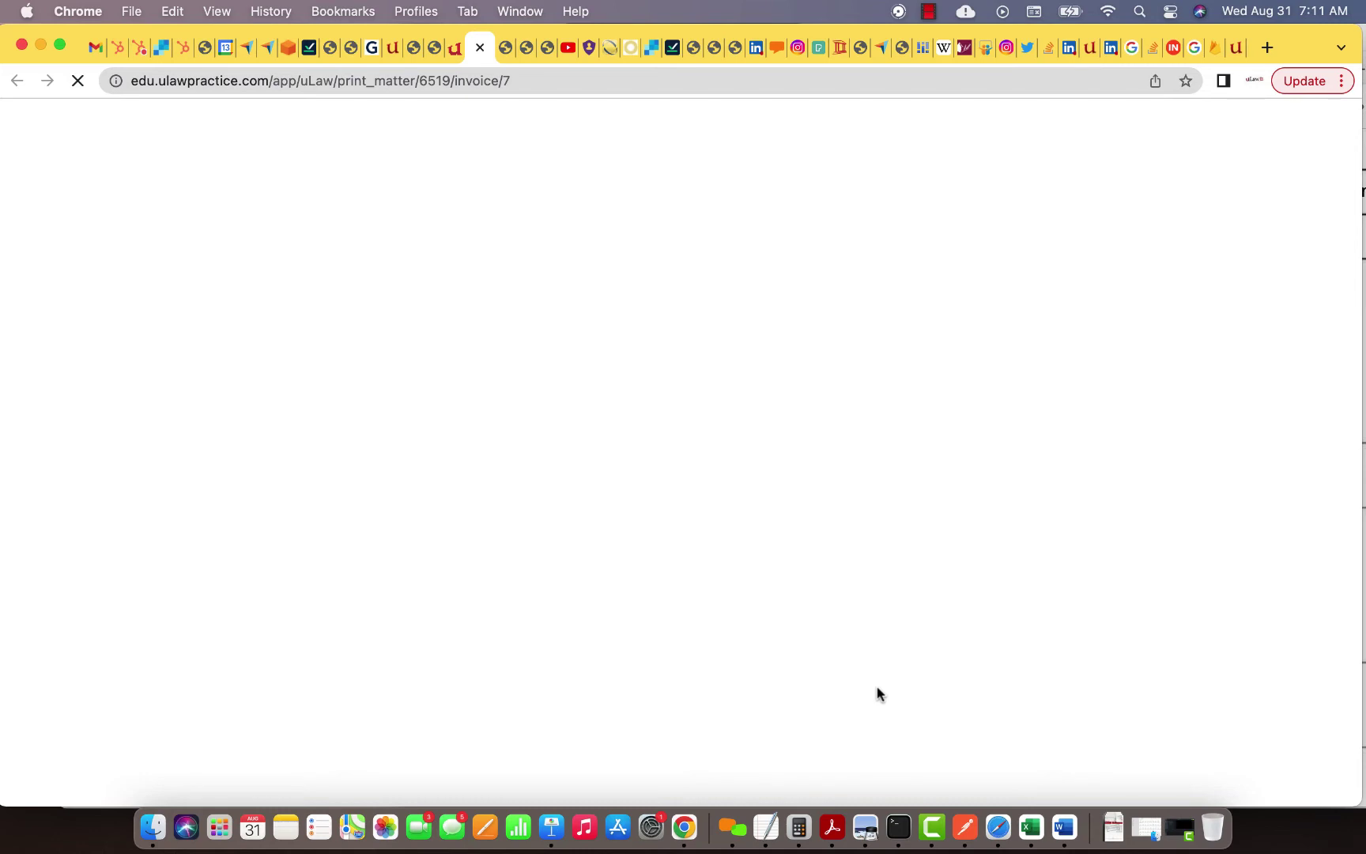
left_click(453, 53)
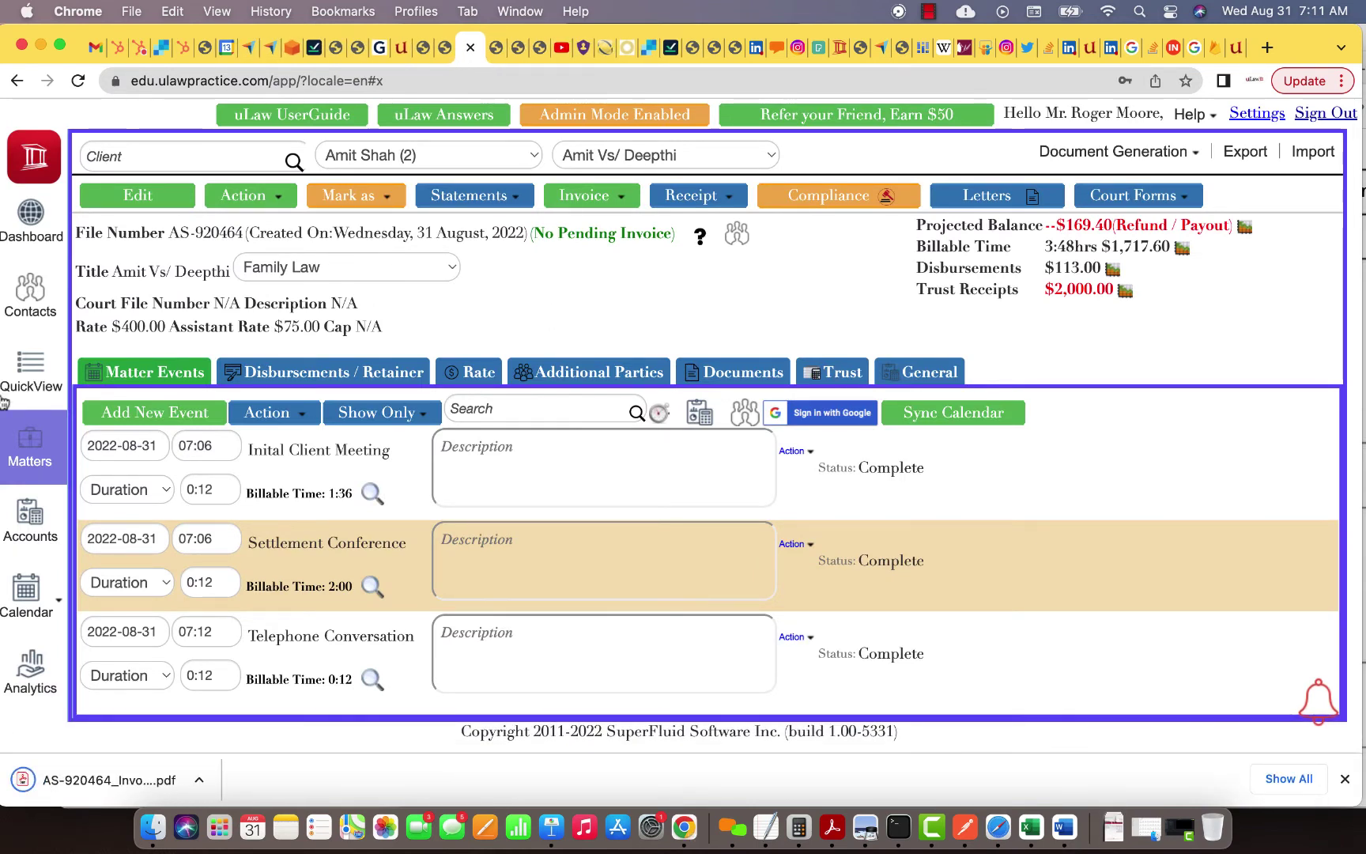
left_click(111, 780)
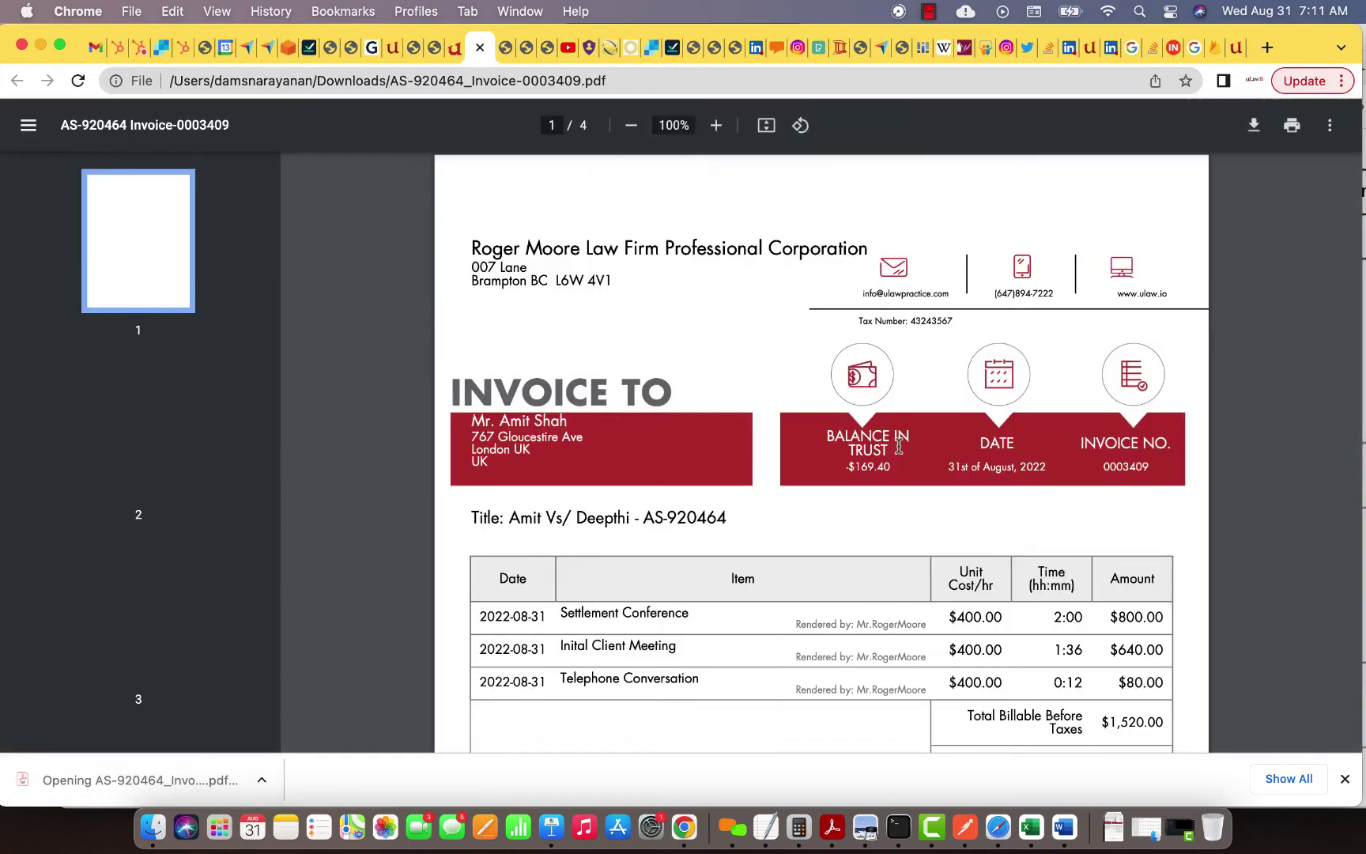
Examine the new invoice PDF's invoice number, event lines, total billable page and disbursements page
scroll(897, 445, "down", 3)
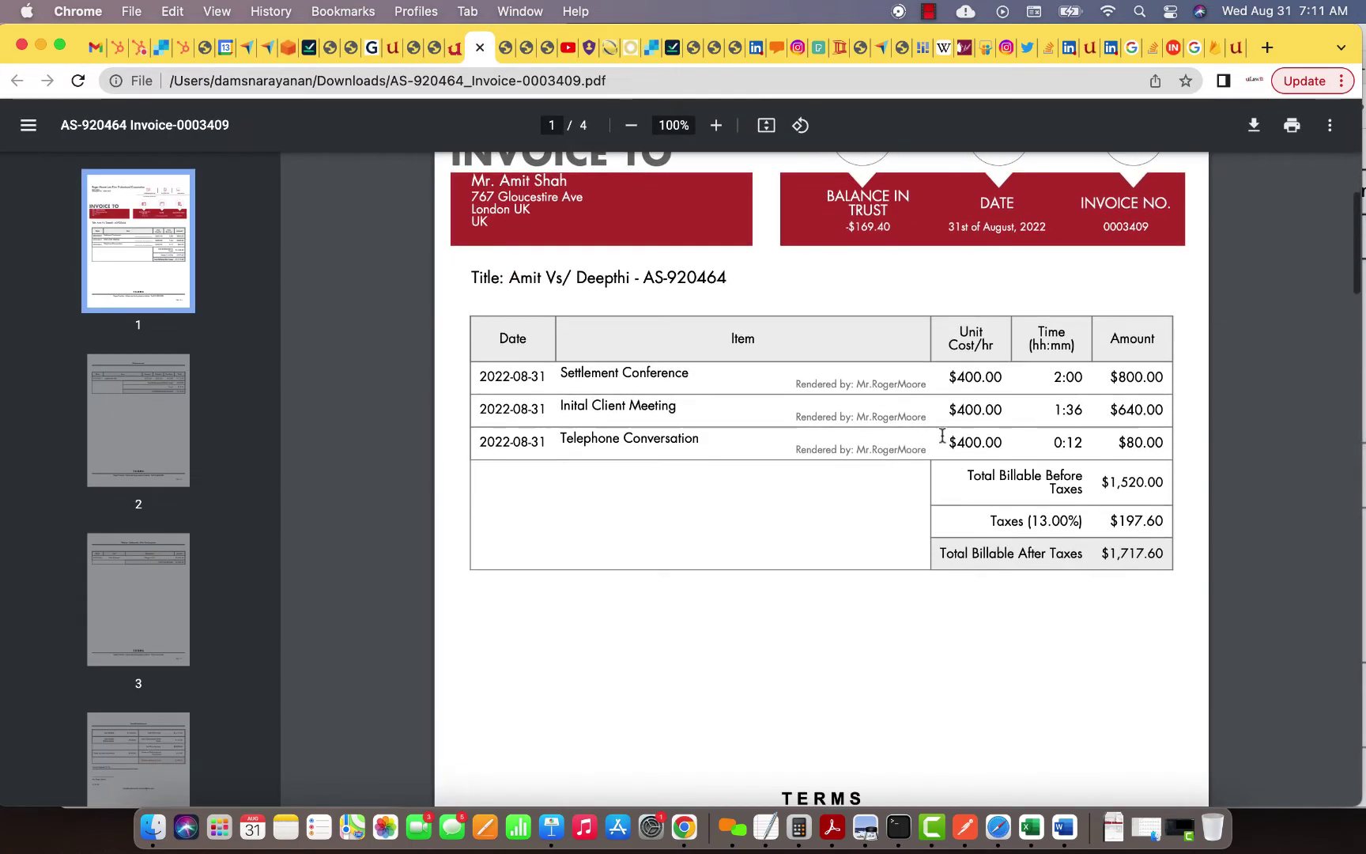
double_click(1127, 228)
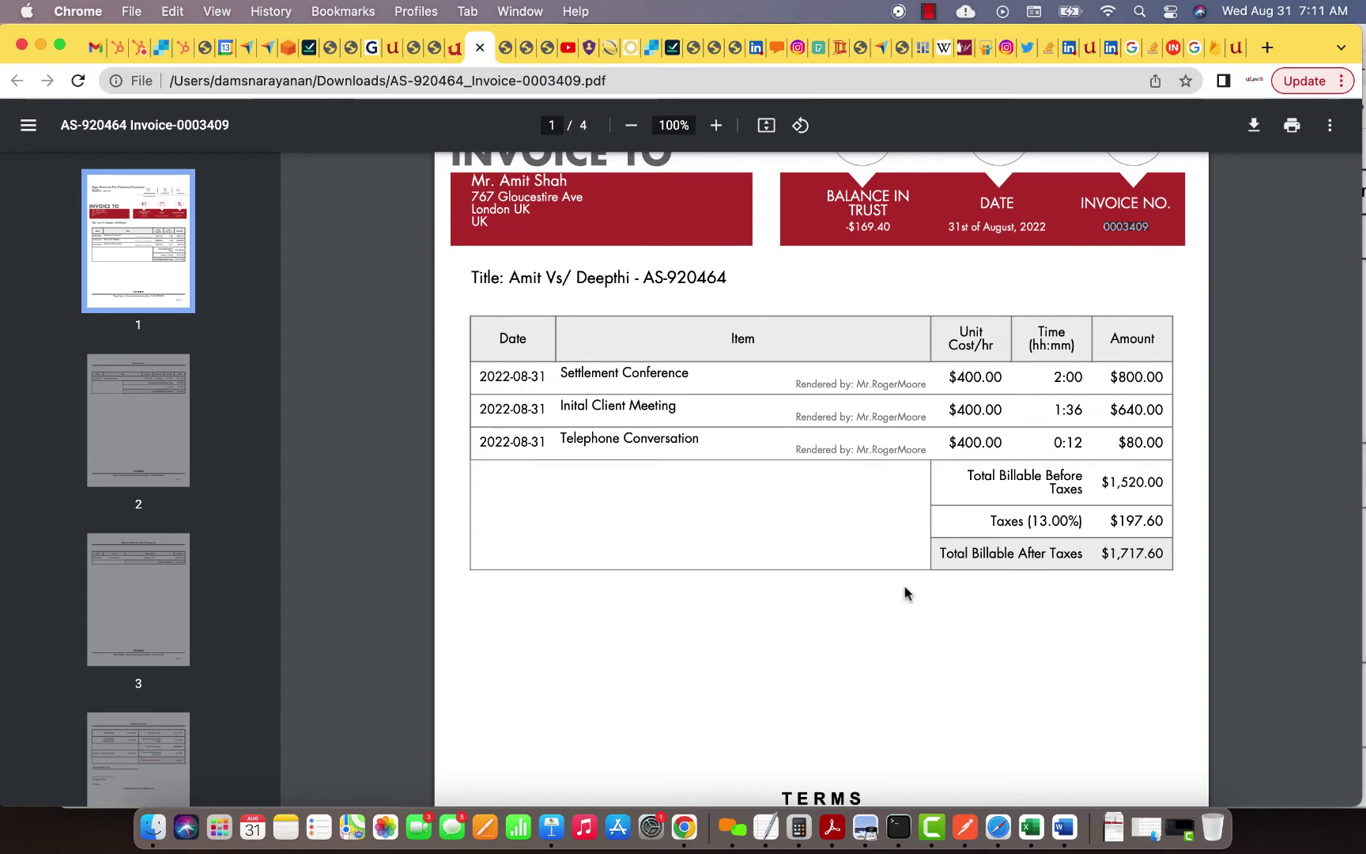
scroll(907, 594, "down", 20)
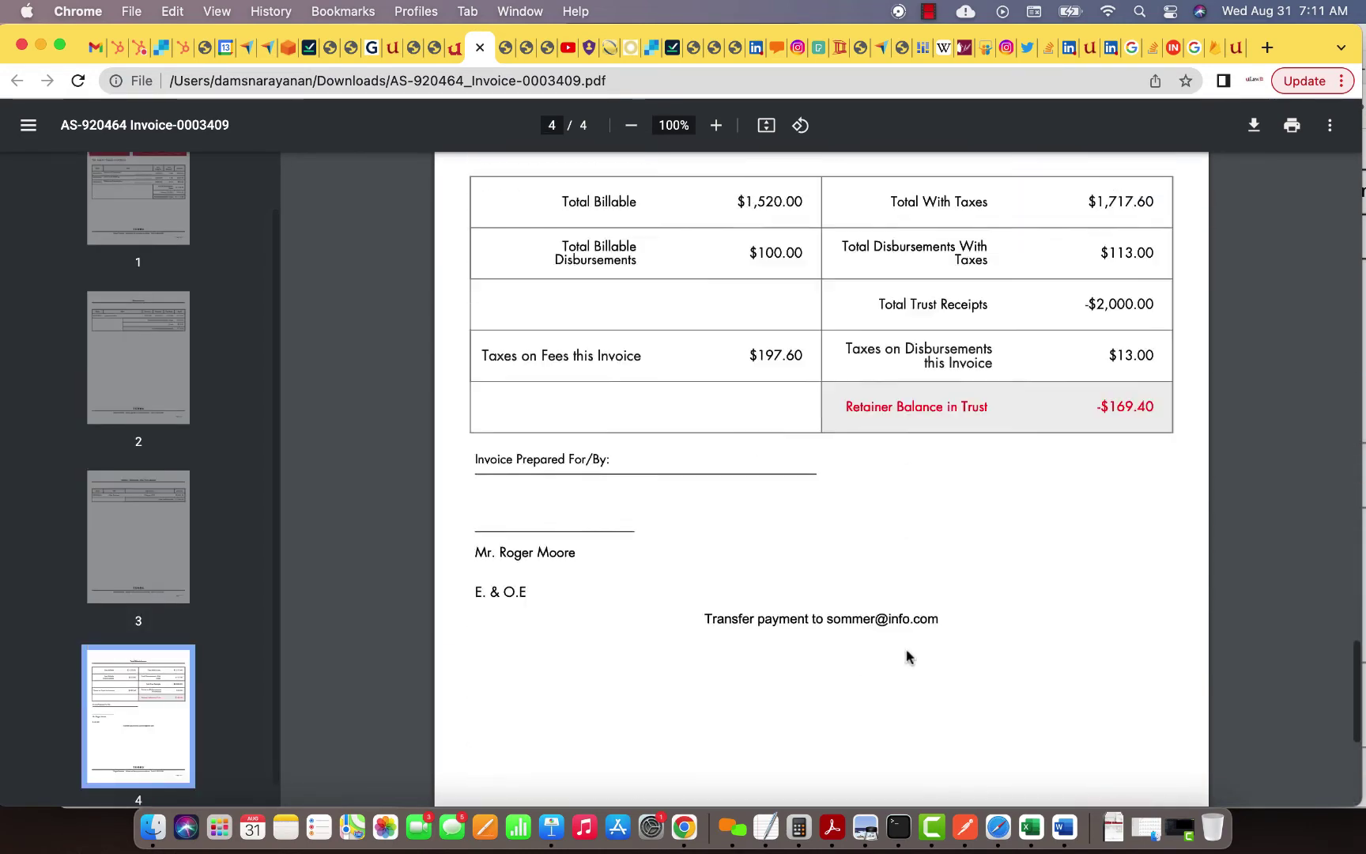
scroll(906, 650, "up", 20)
scroll(908, 656, "up", 5)
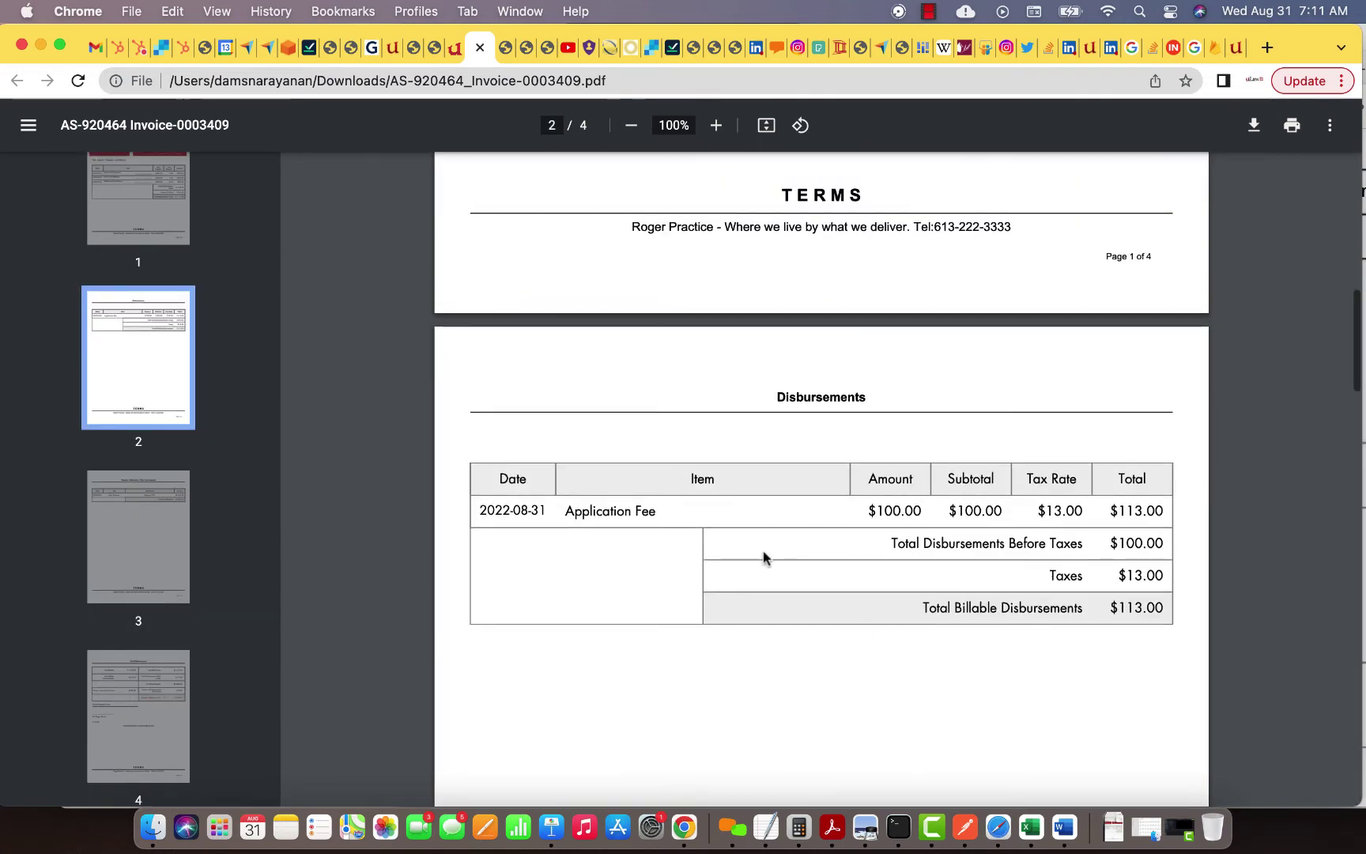
scroll(900, 601, "down", 5)
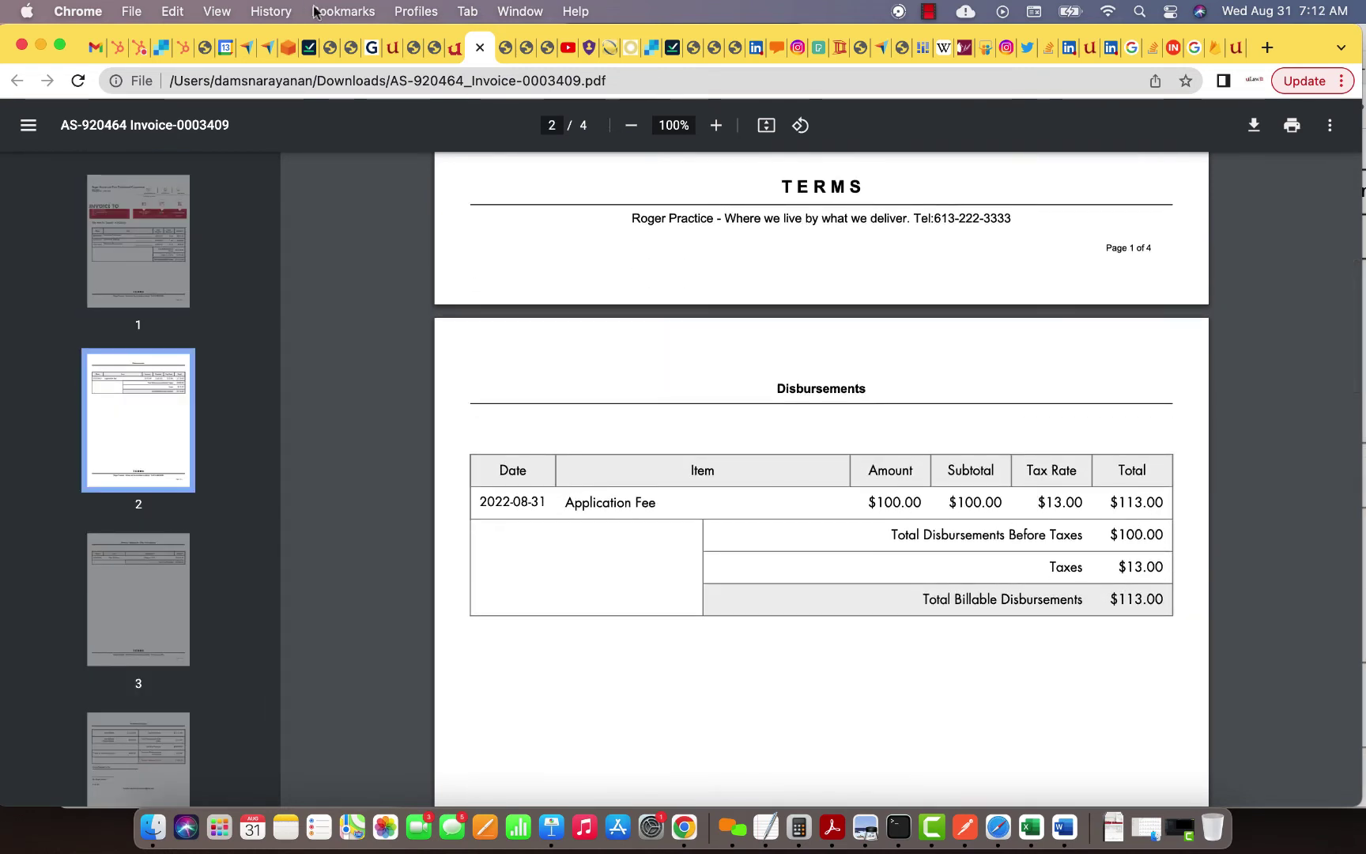
Return to the matter and remove the Application Fee disbursement from invoice 0003409 by releasing its docket and deleting its posting
left_click(448, 52)
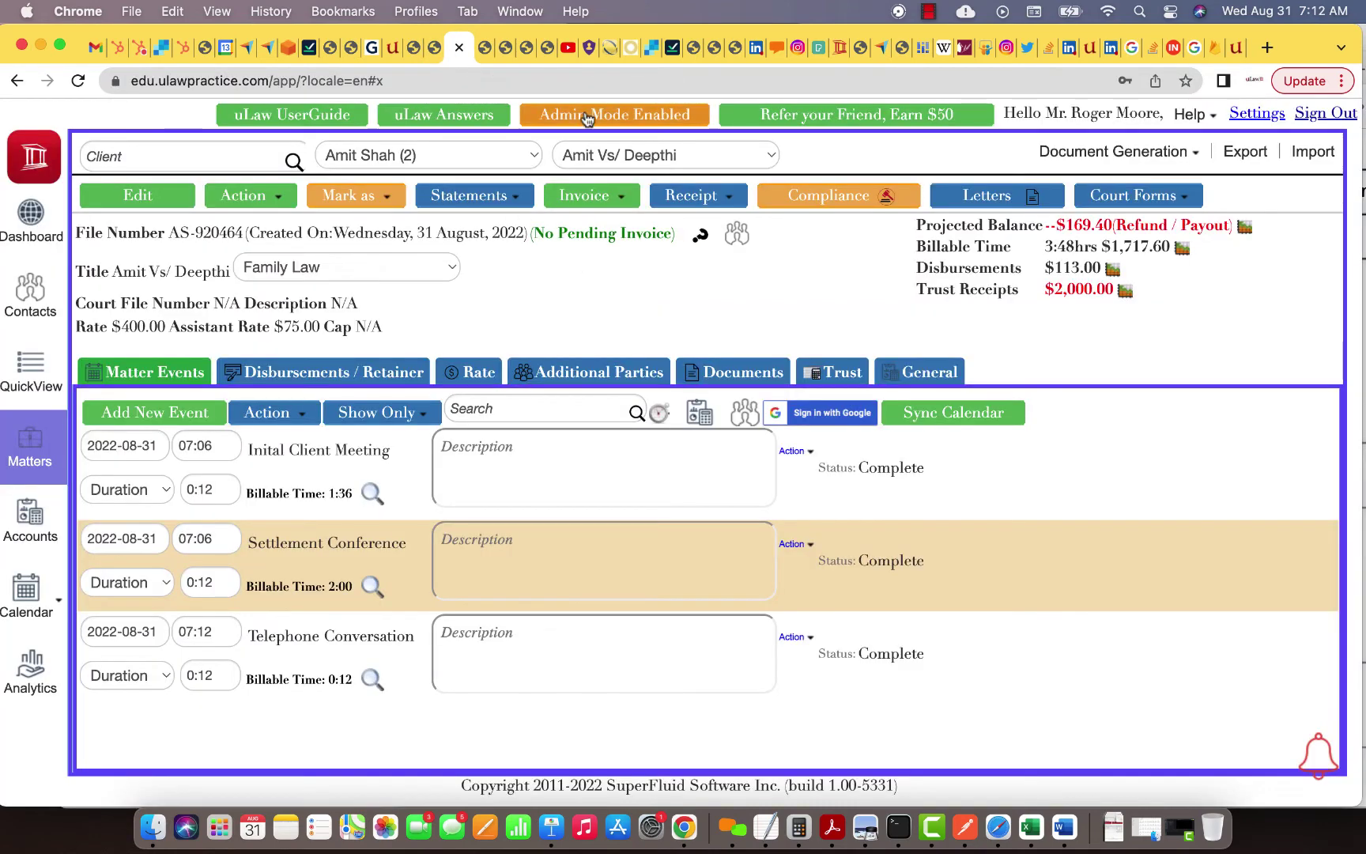
left_click(255, 195)
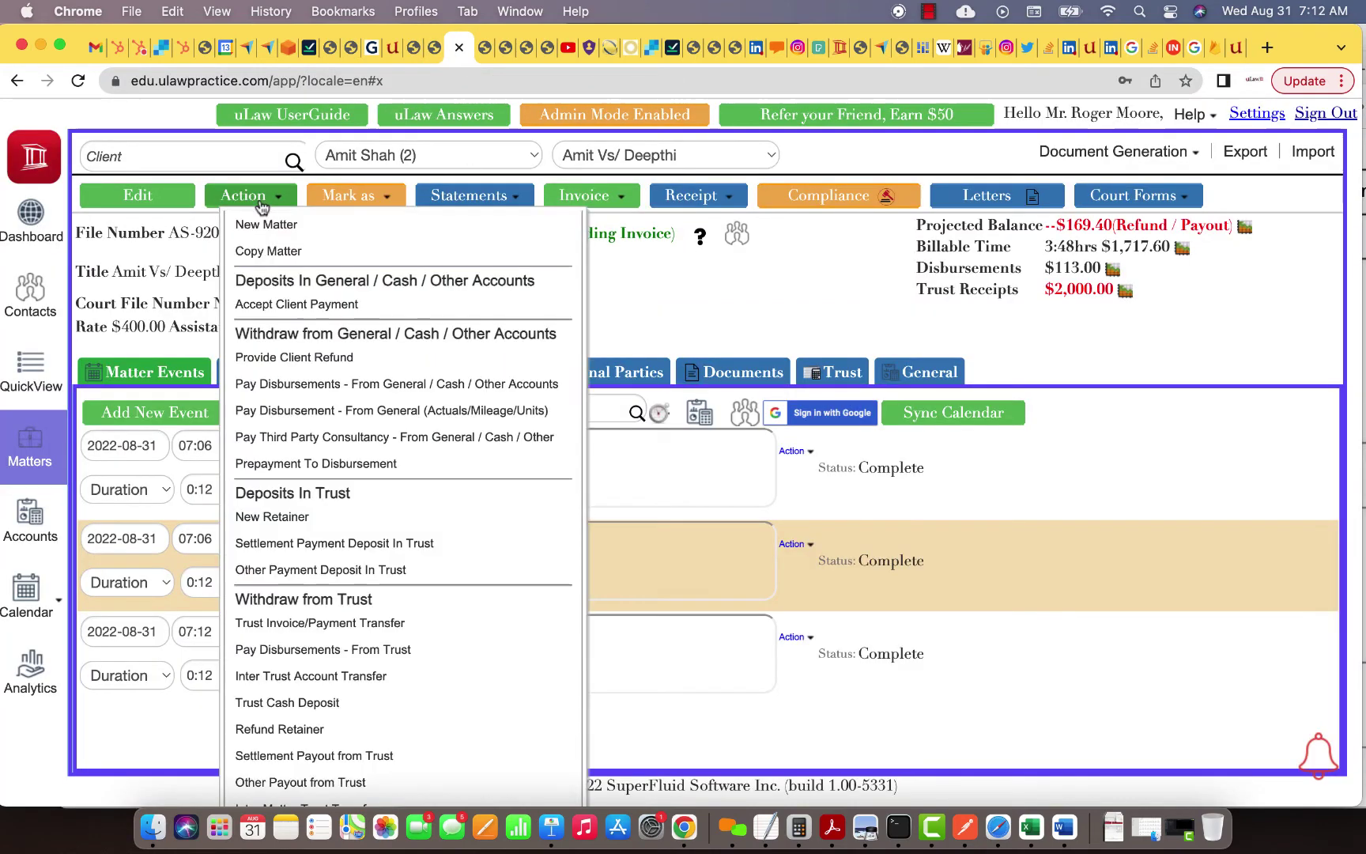
scroll(329, 453, "down", 3)
scroll(325, 707, "down", 3)
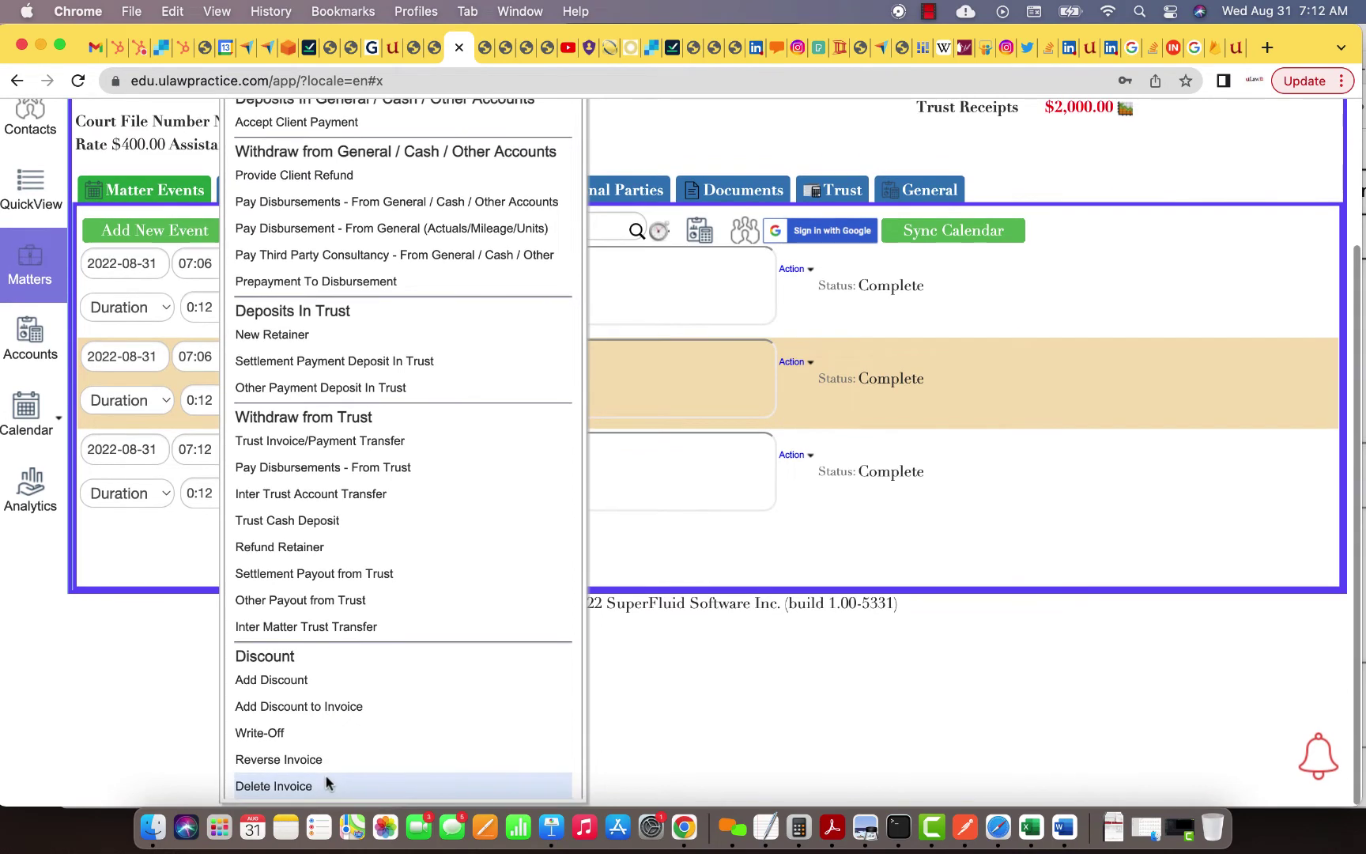
left_click(324, 781)
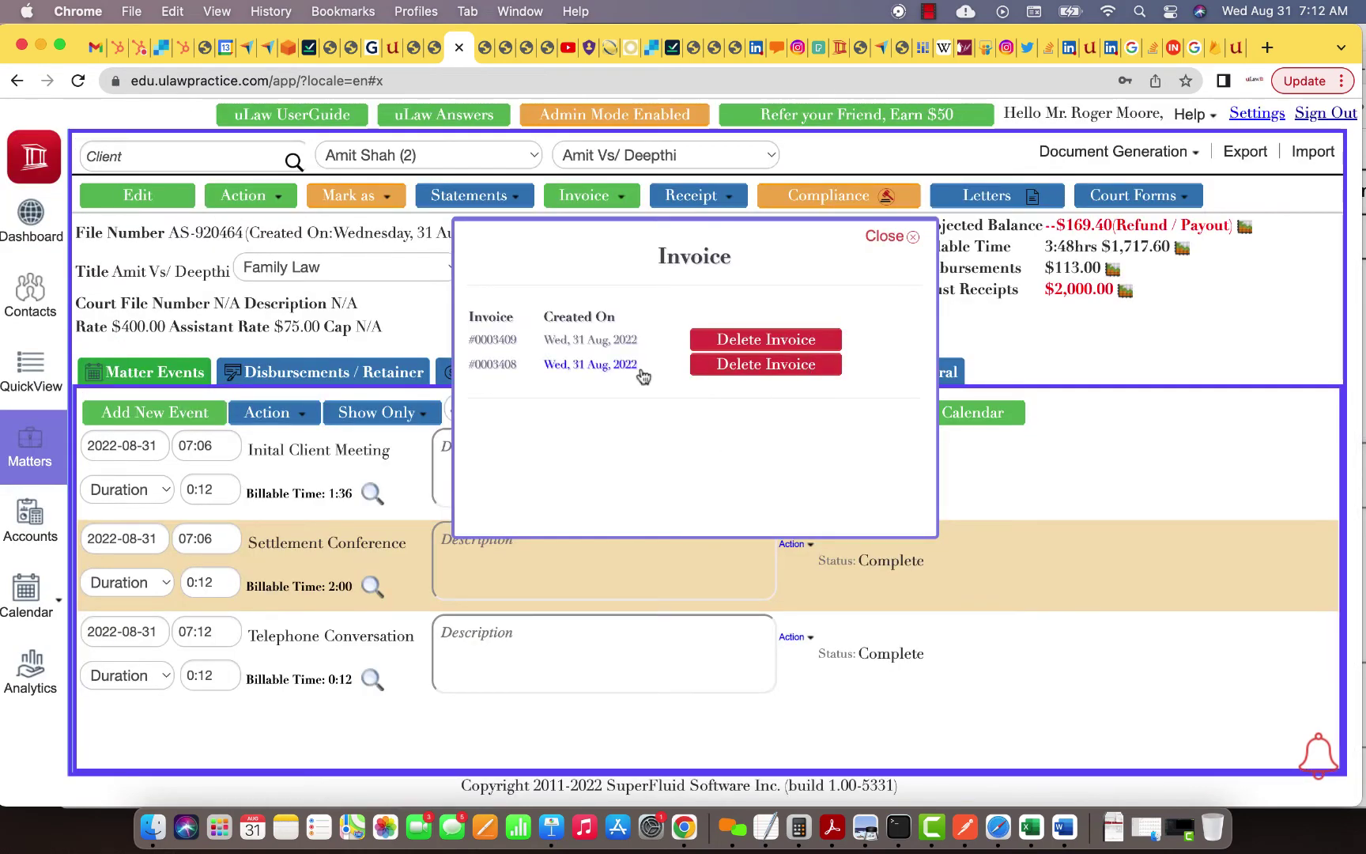
left_click(791, 341)
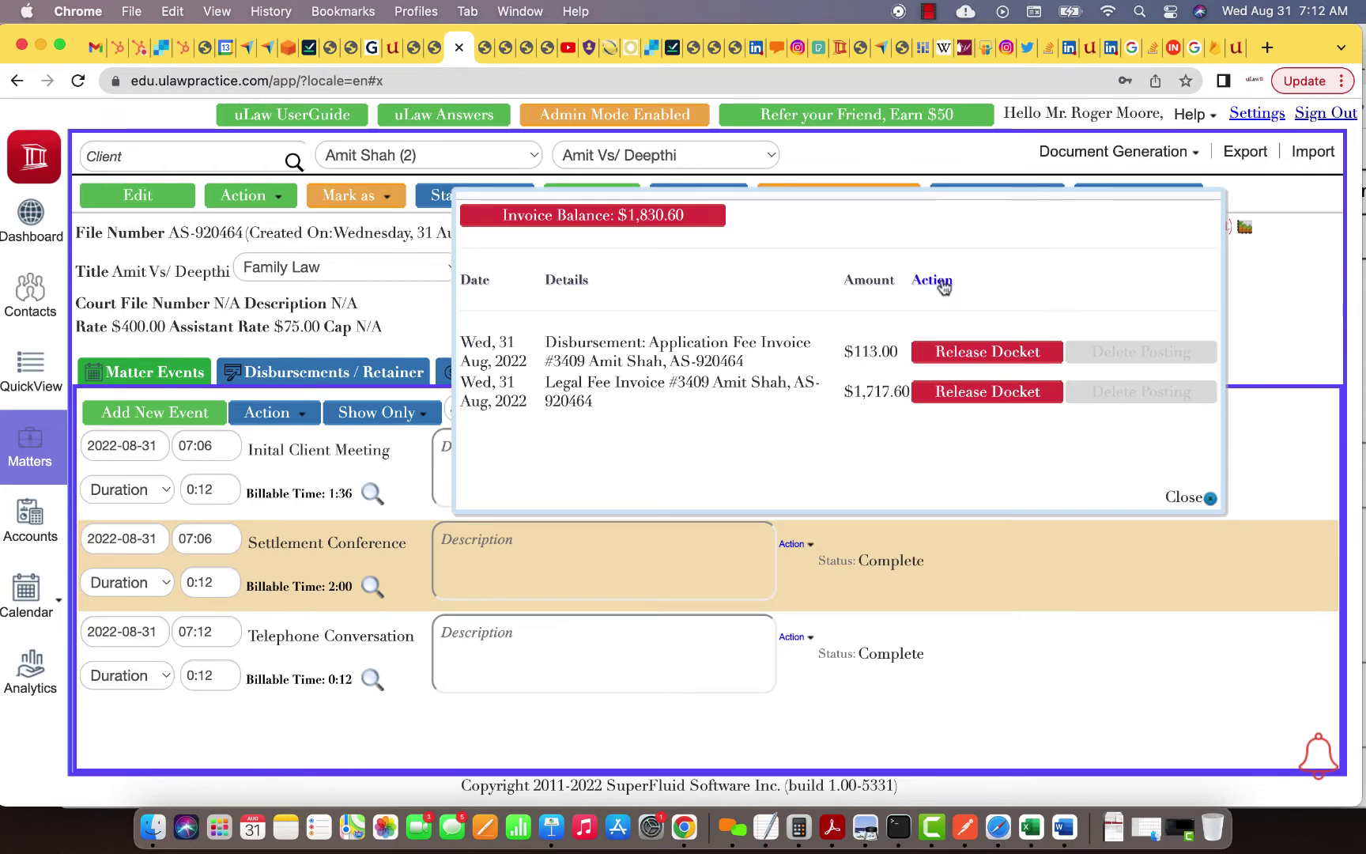
left_click(1026, 358)
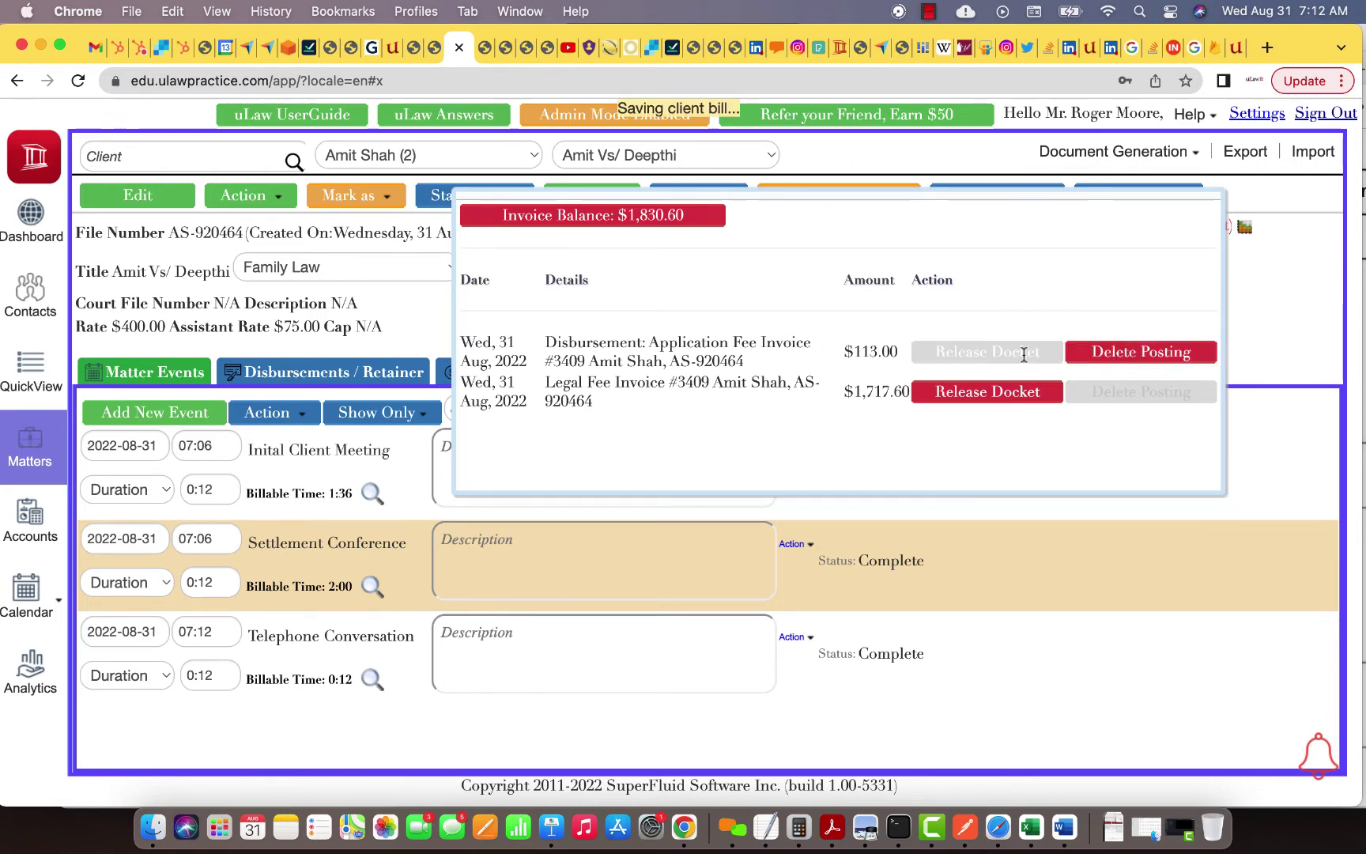
left_click(1153, 349)
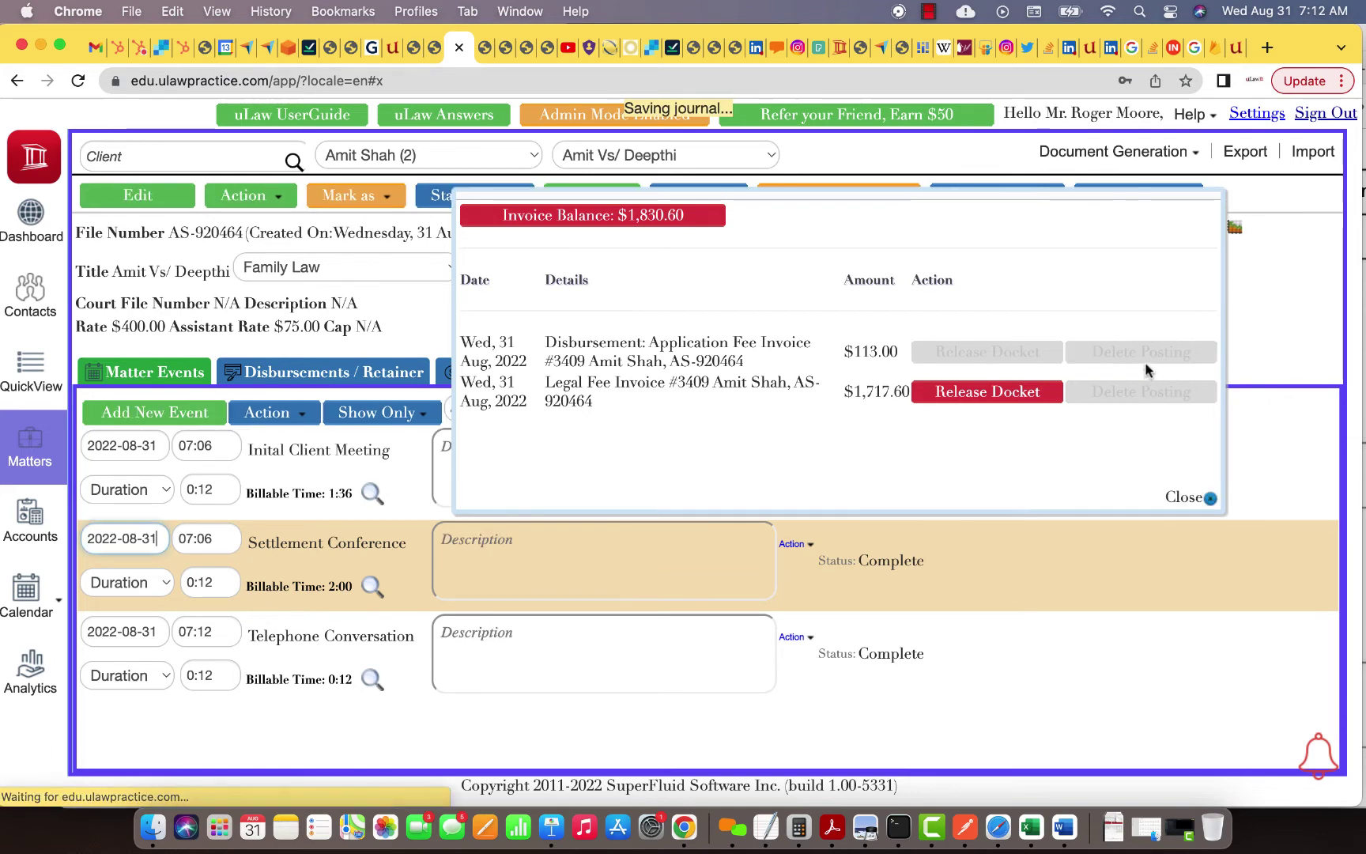
left_click(1195, 495)
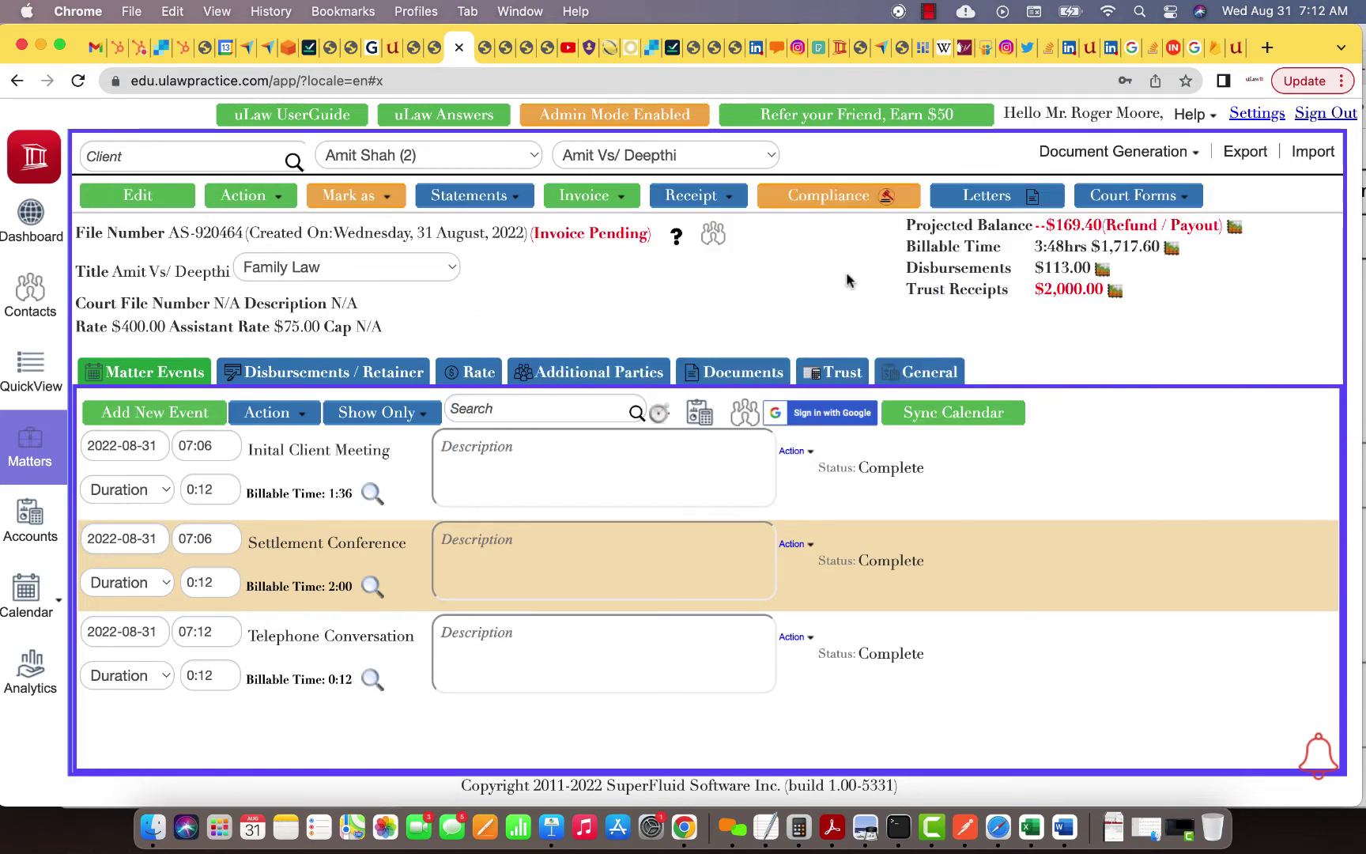
Reprint invoice 0003409 dated 2022-08-31 in the uLaw Theme and check the PDF through to its Total Billable Invoice page
left_click(633, 235)
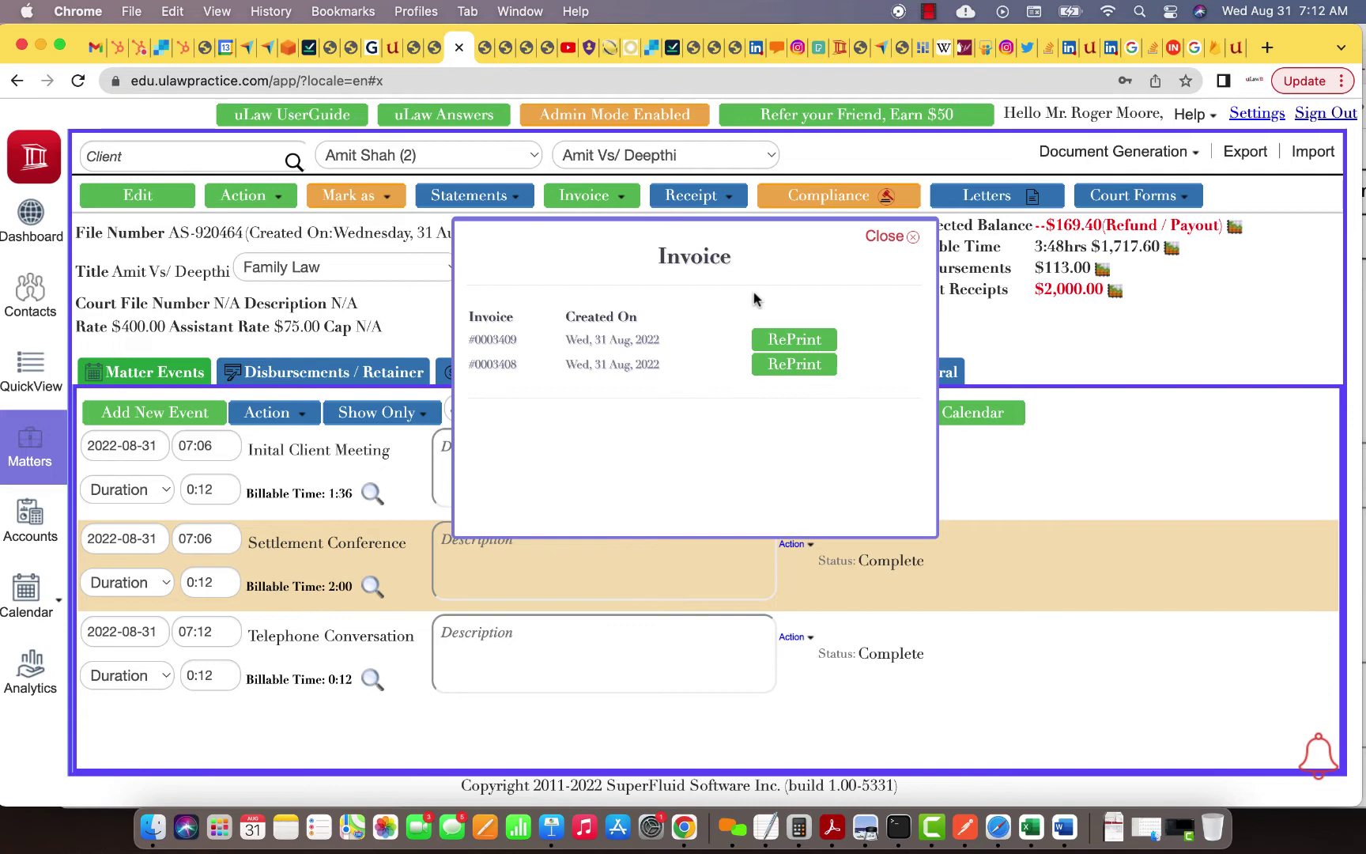
left_click(790, 342)
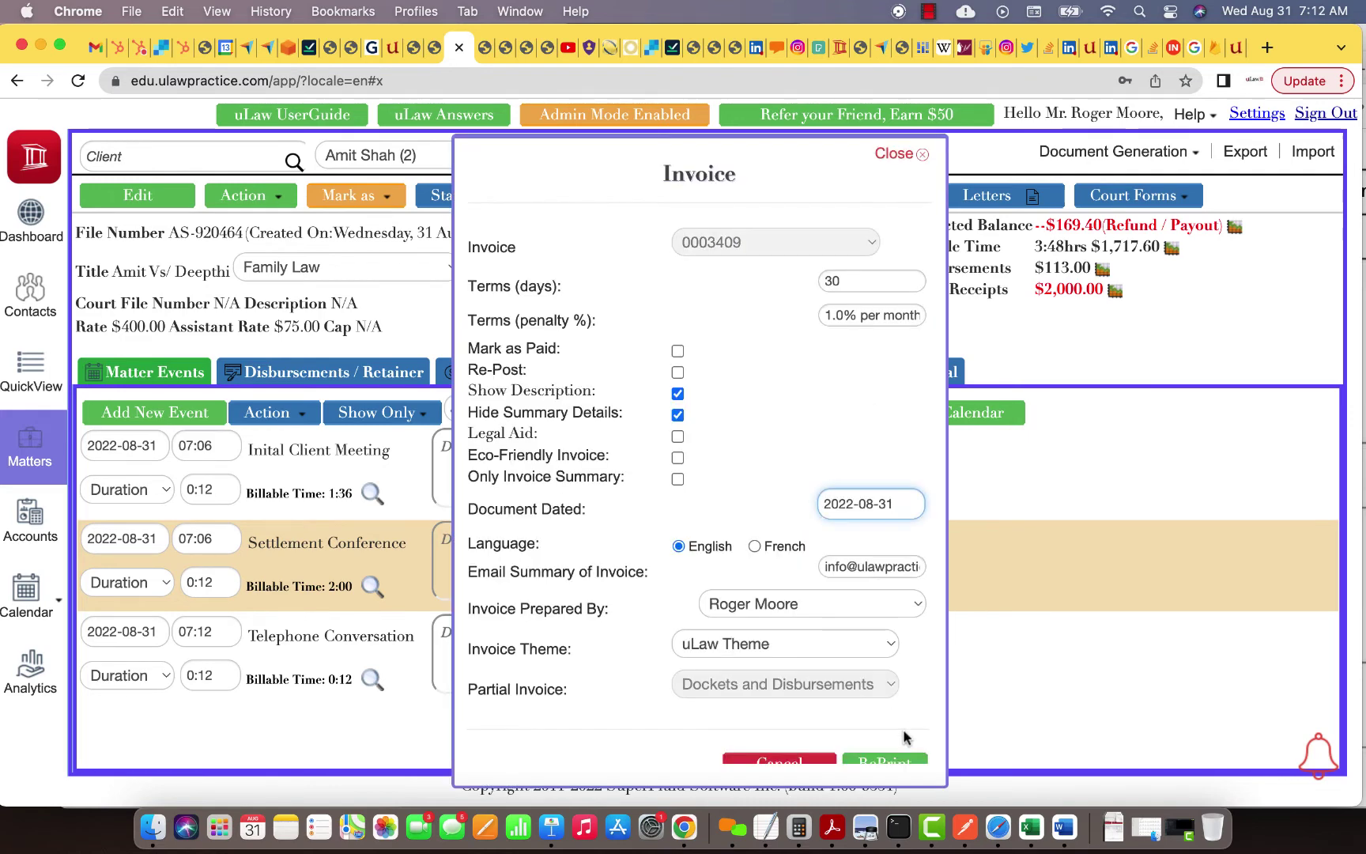
left_click(899, 762)
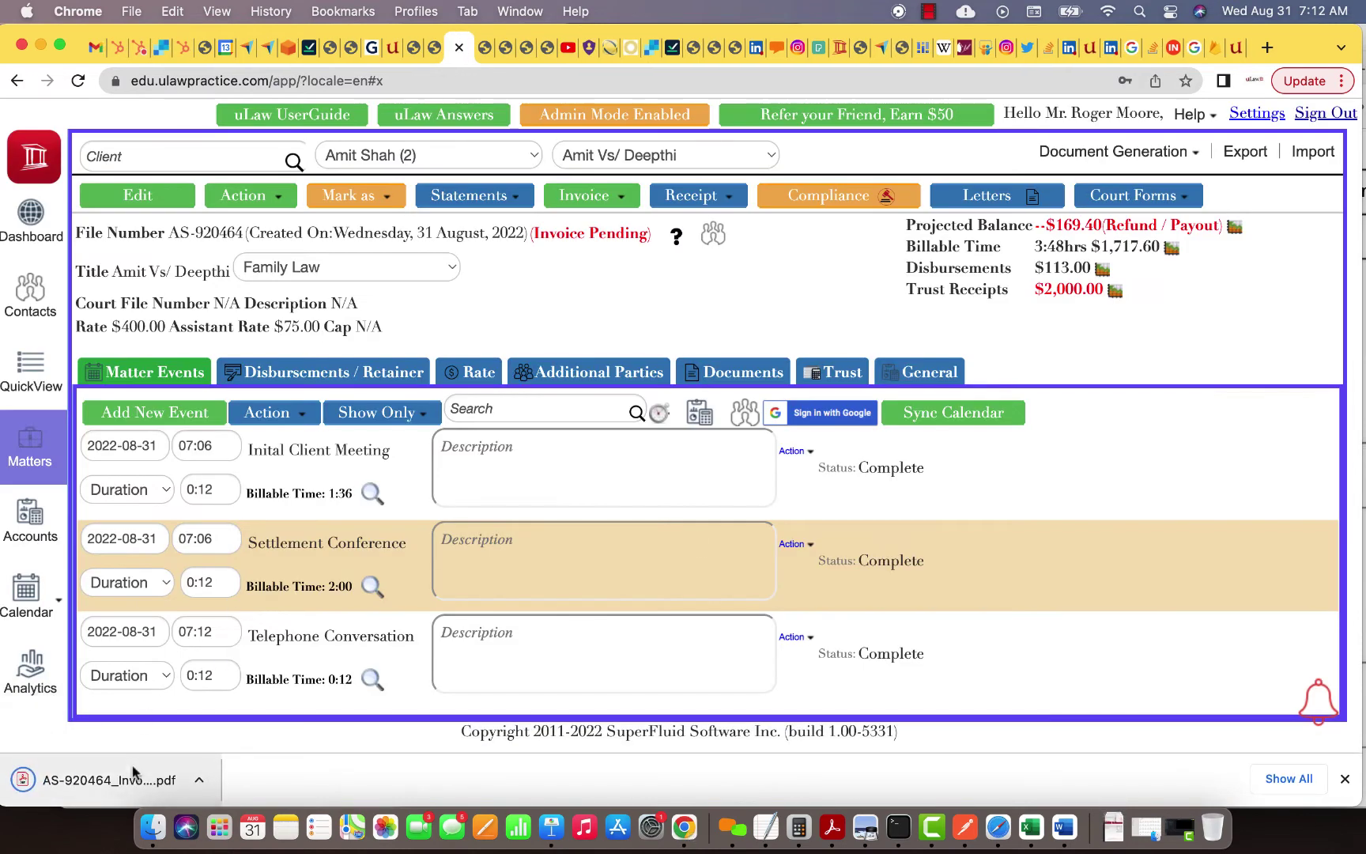
left_click(133, 772)
scroll(768, 543, "down", 3)
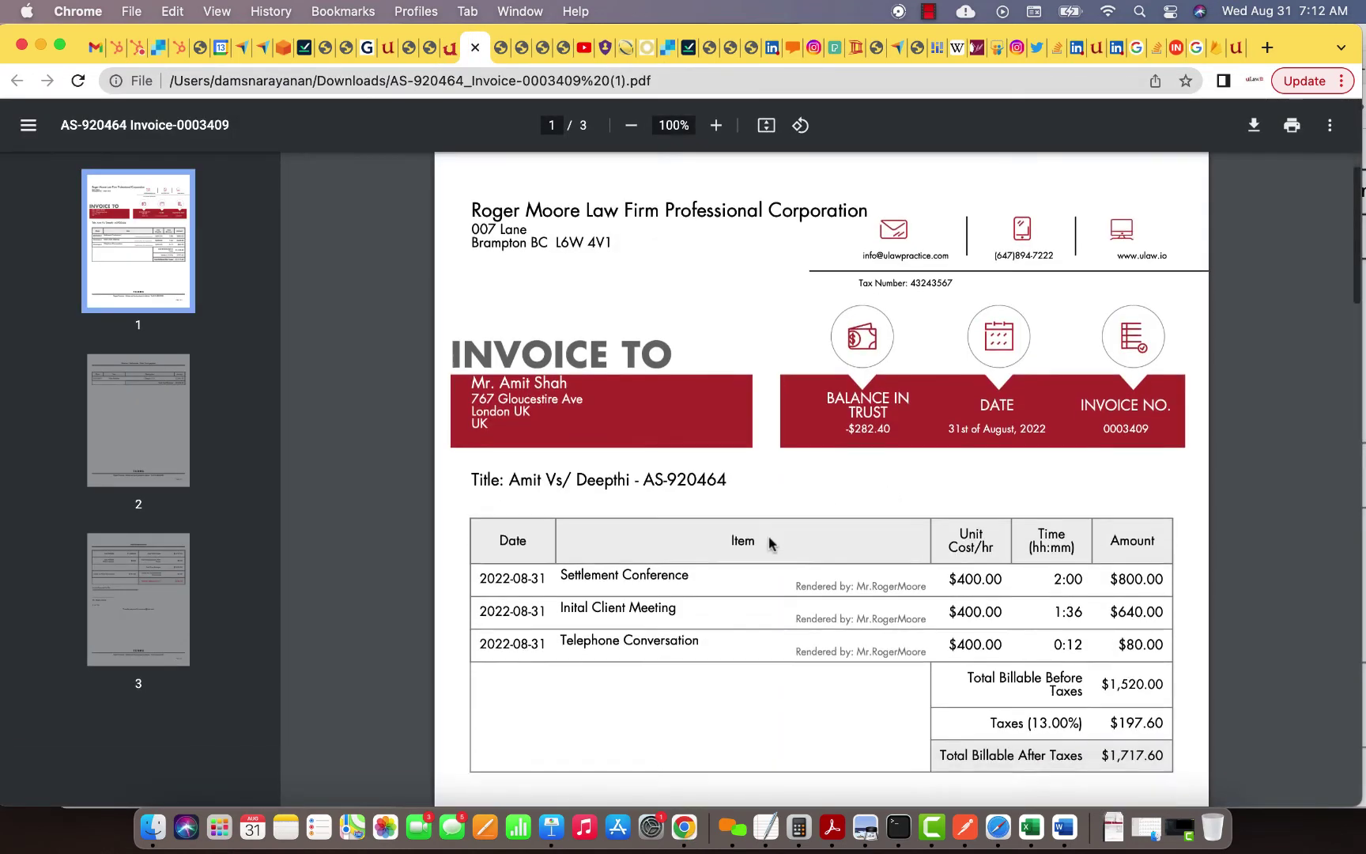
scroll(853, 545, "down", 15)
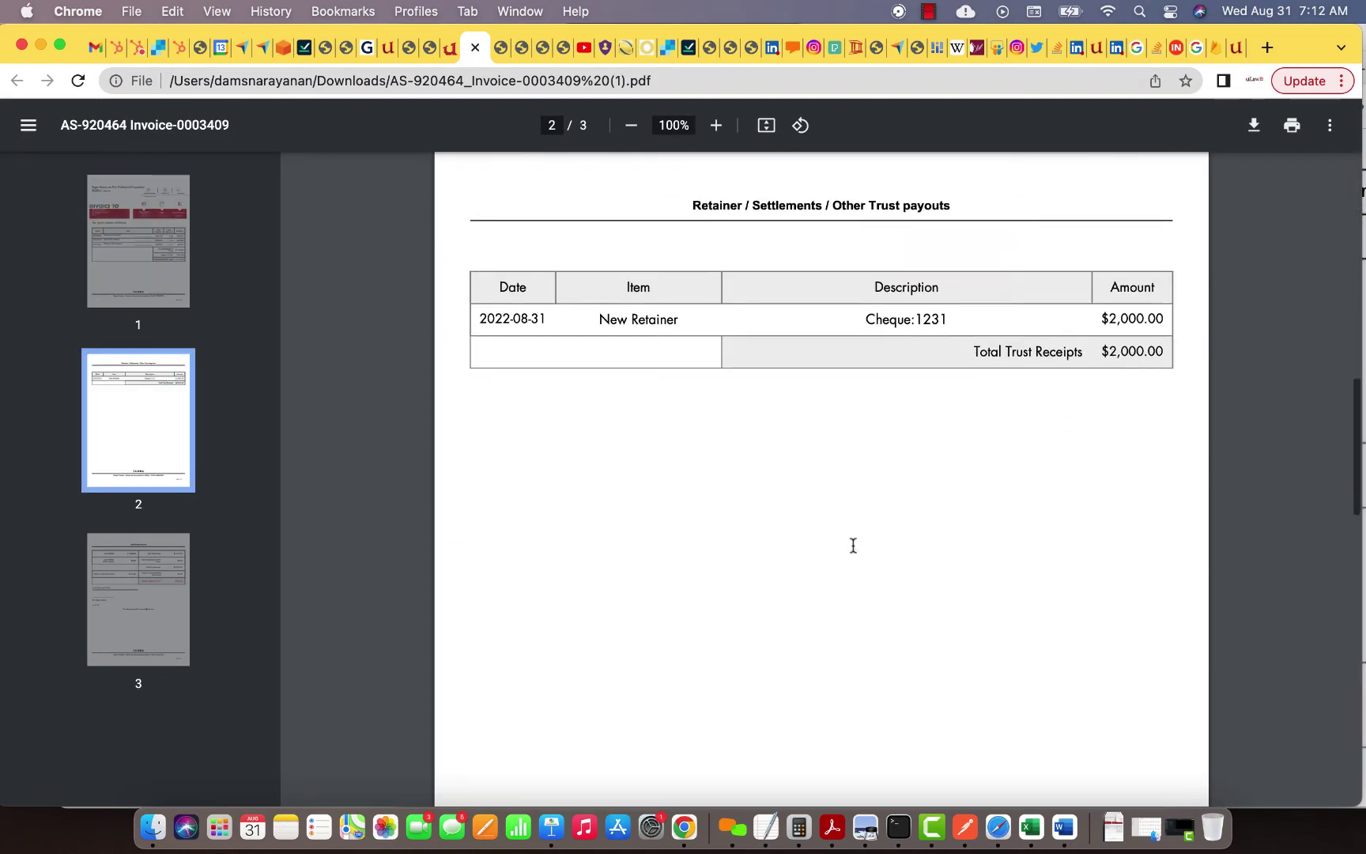
scroll(853, 546, "down", 10)
scroll(853, 546, "up", 6)
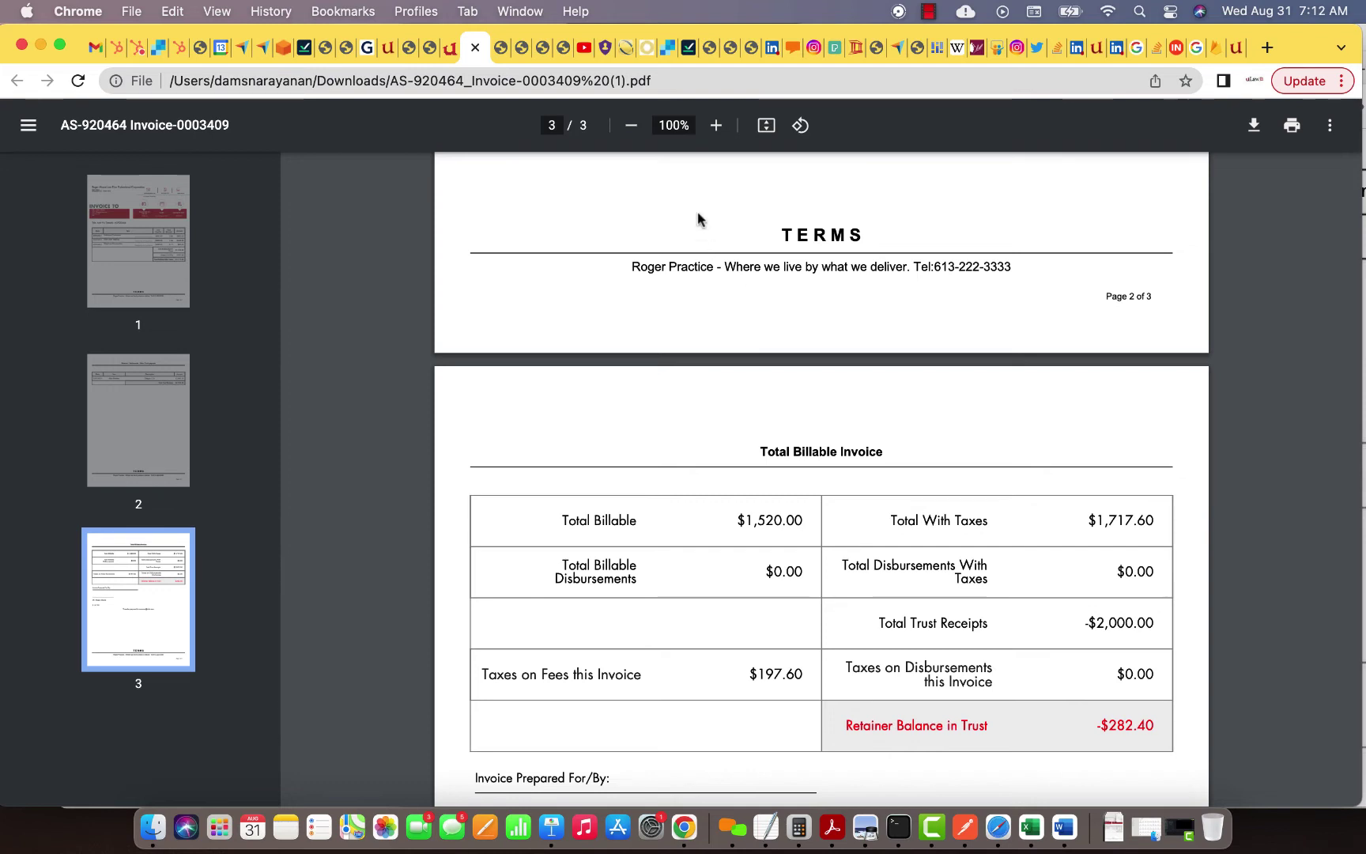
From the matter's analytics, transfer the $1,717.60 legal fee from the pooled trust to the general account by Email Transfer, reference 32423
left_click(455, 49)
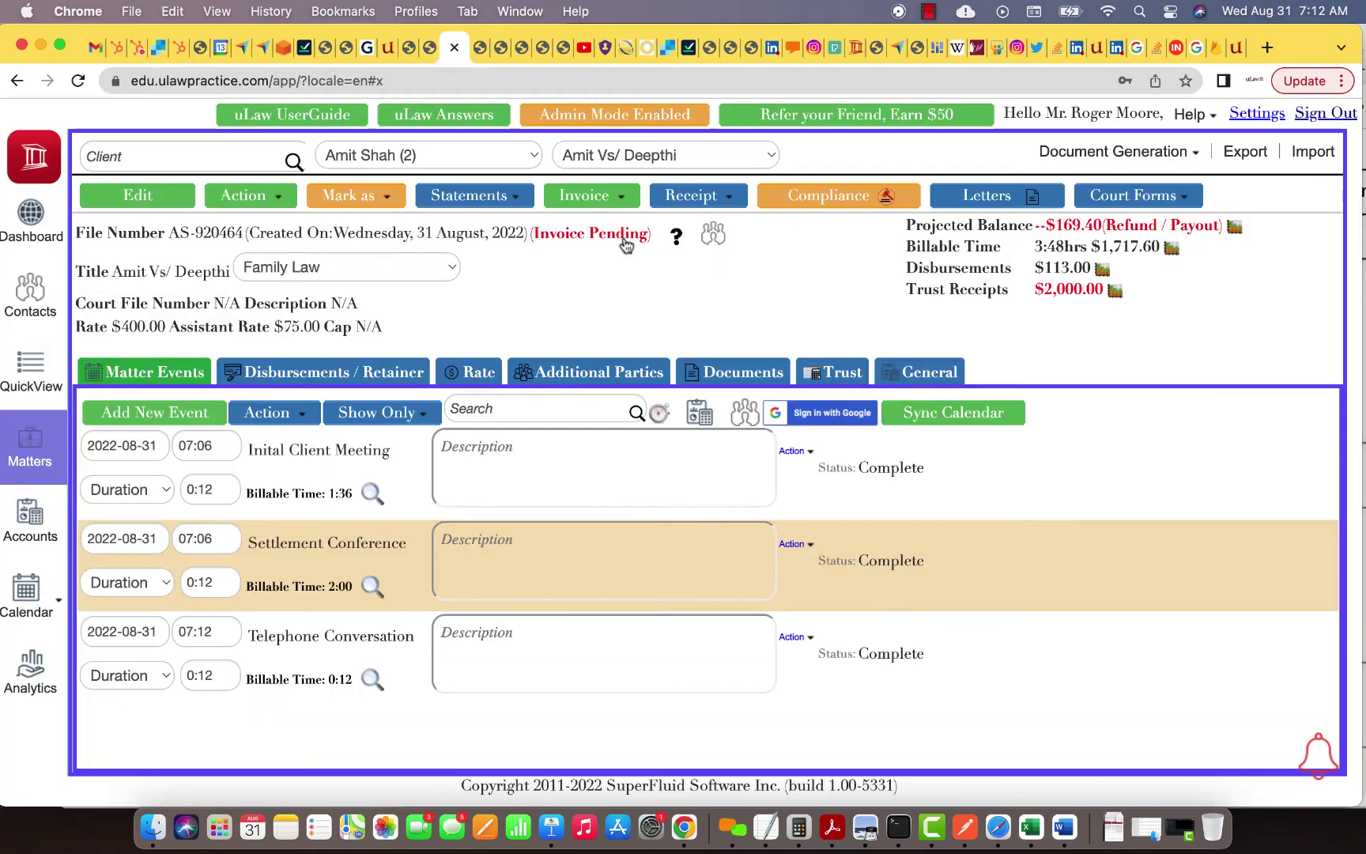
left_click(676, 239)
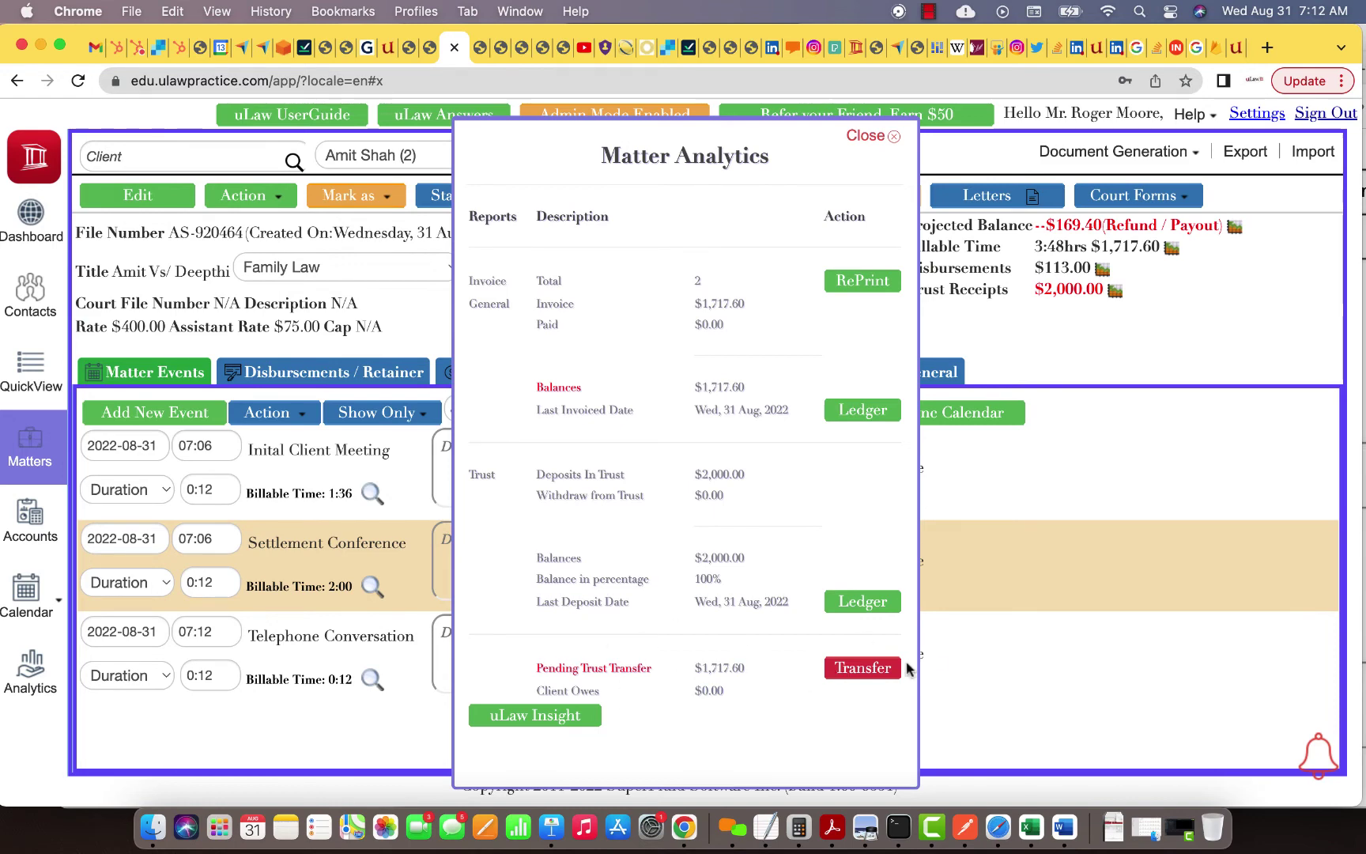
left_click(880, 671)
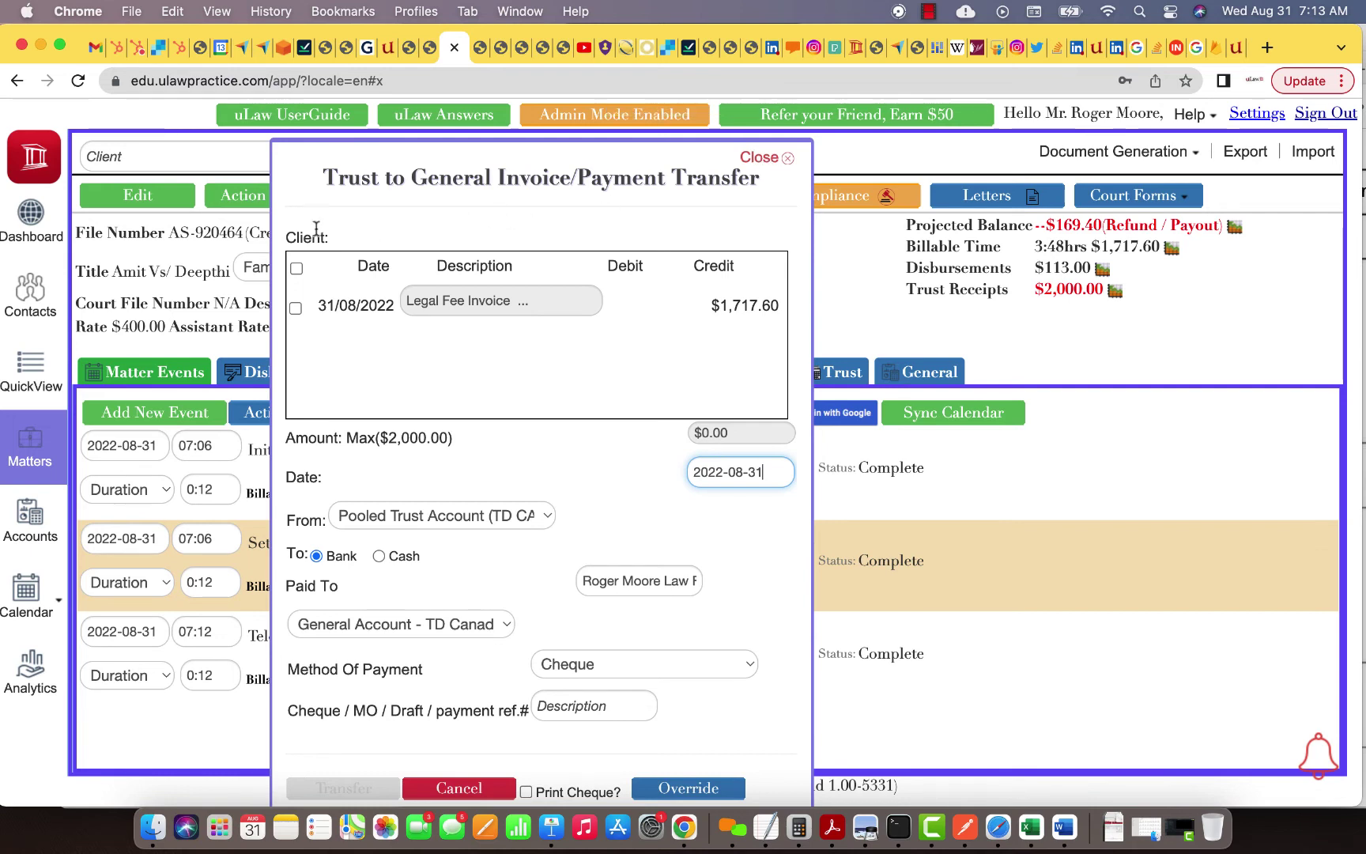
left_click(297, 269)
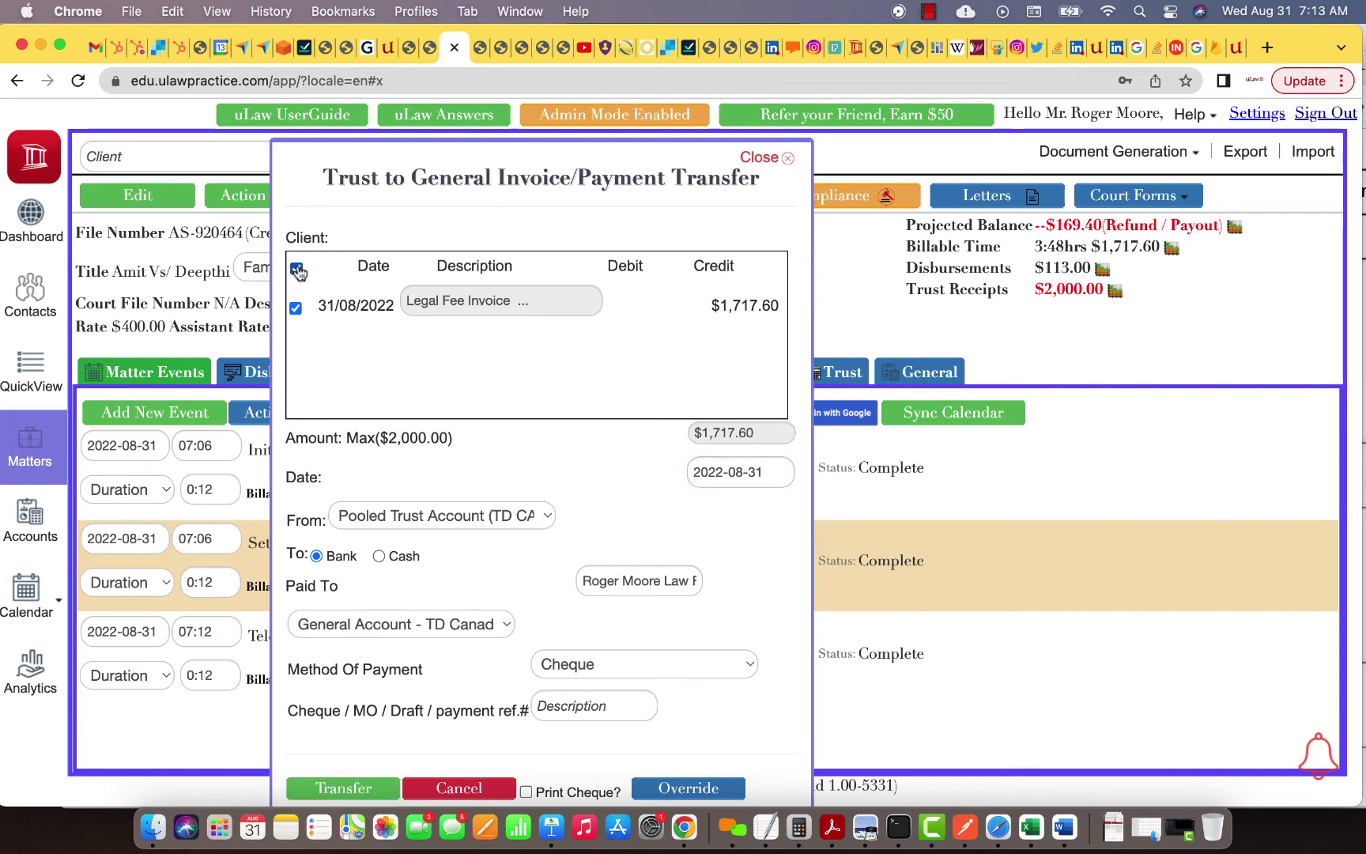
left_click(571, 668)
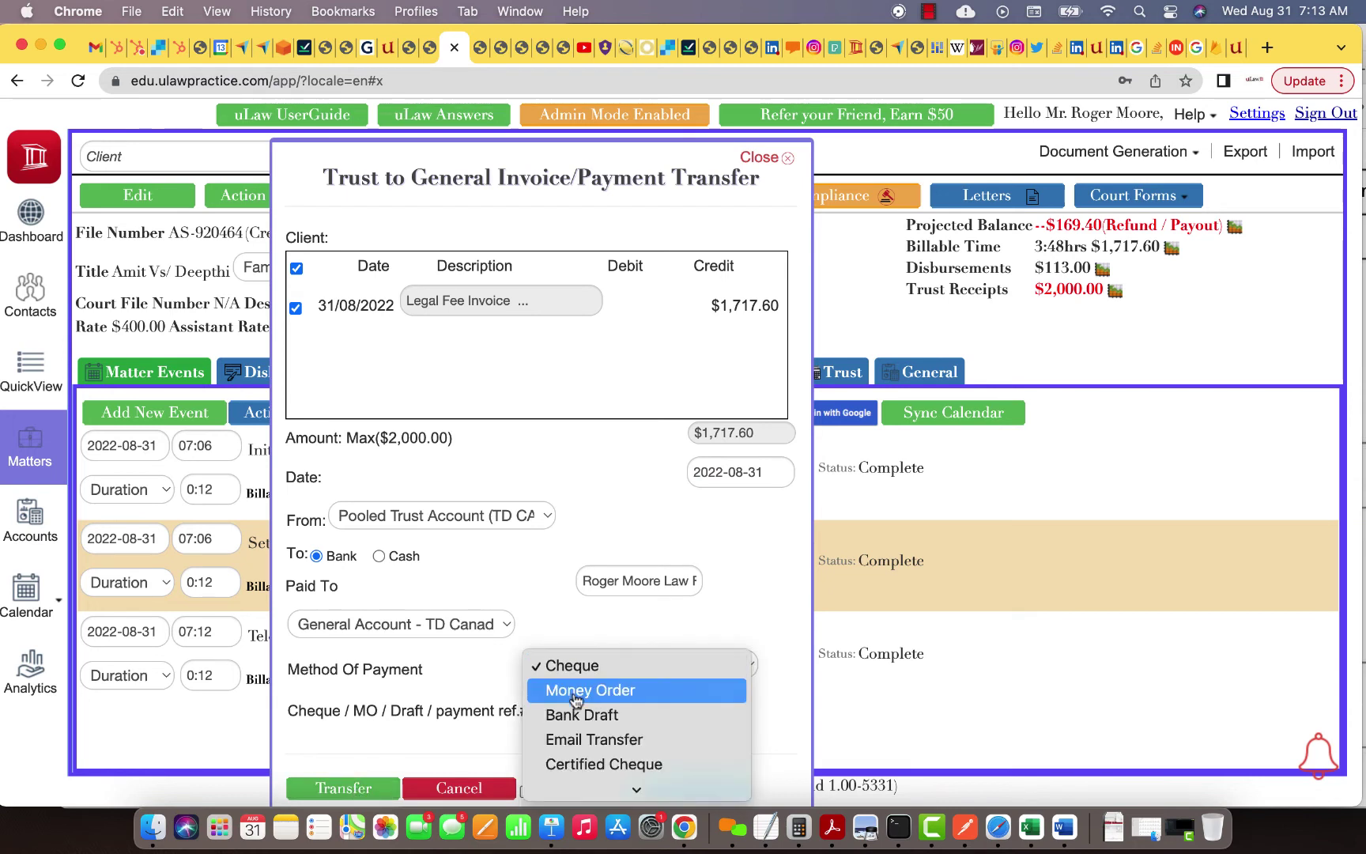
left_click(599, 739)
left_click(625, 704)
type("32423")
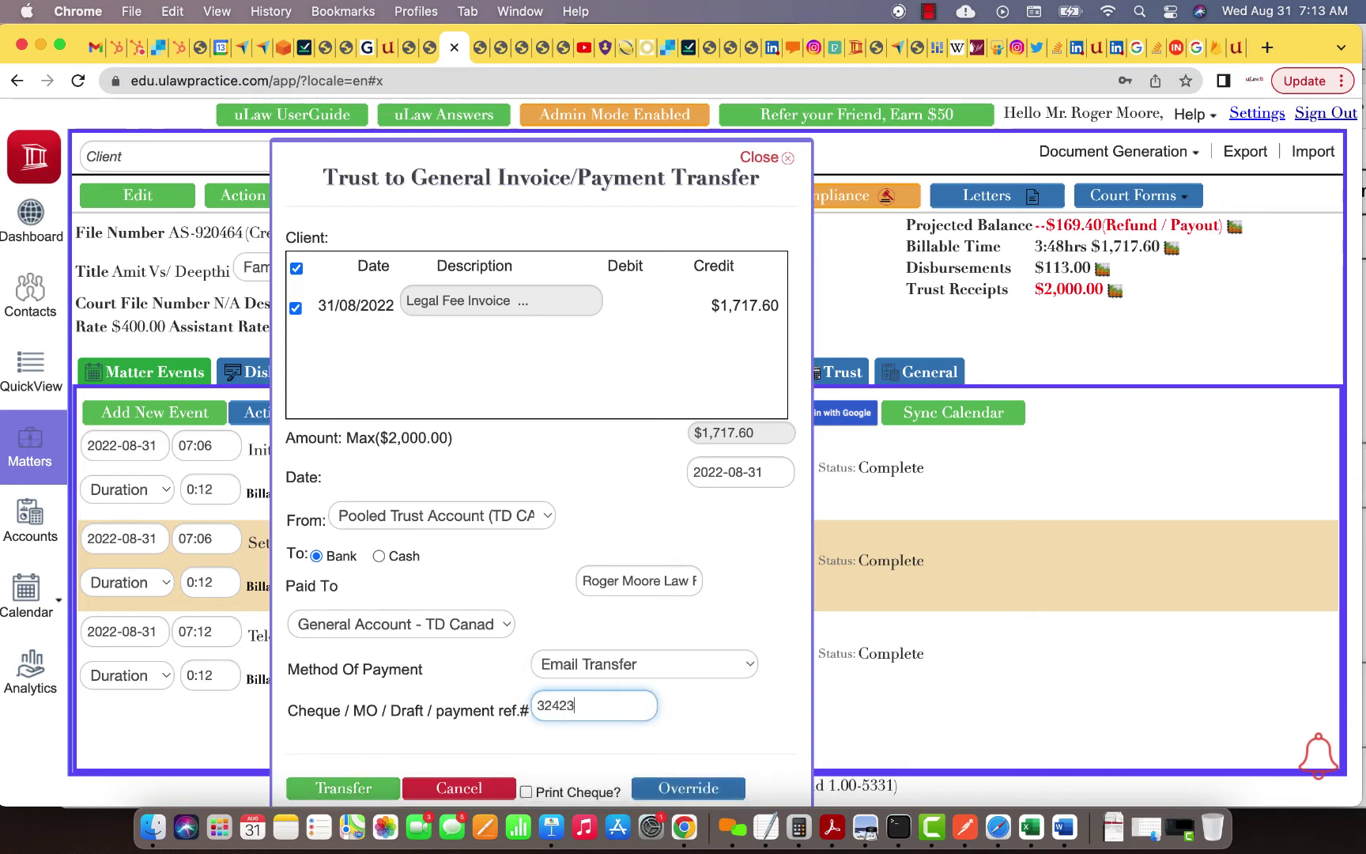
left_click(394, 793)
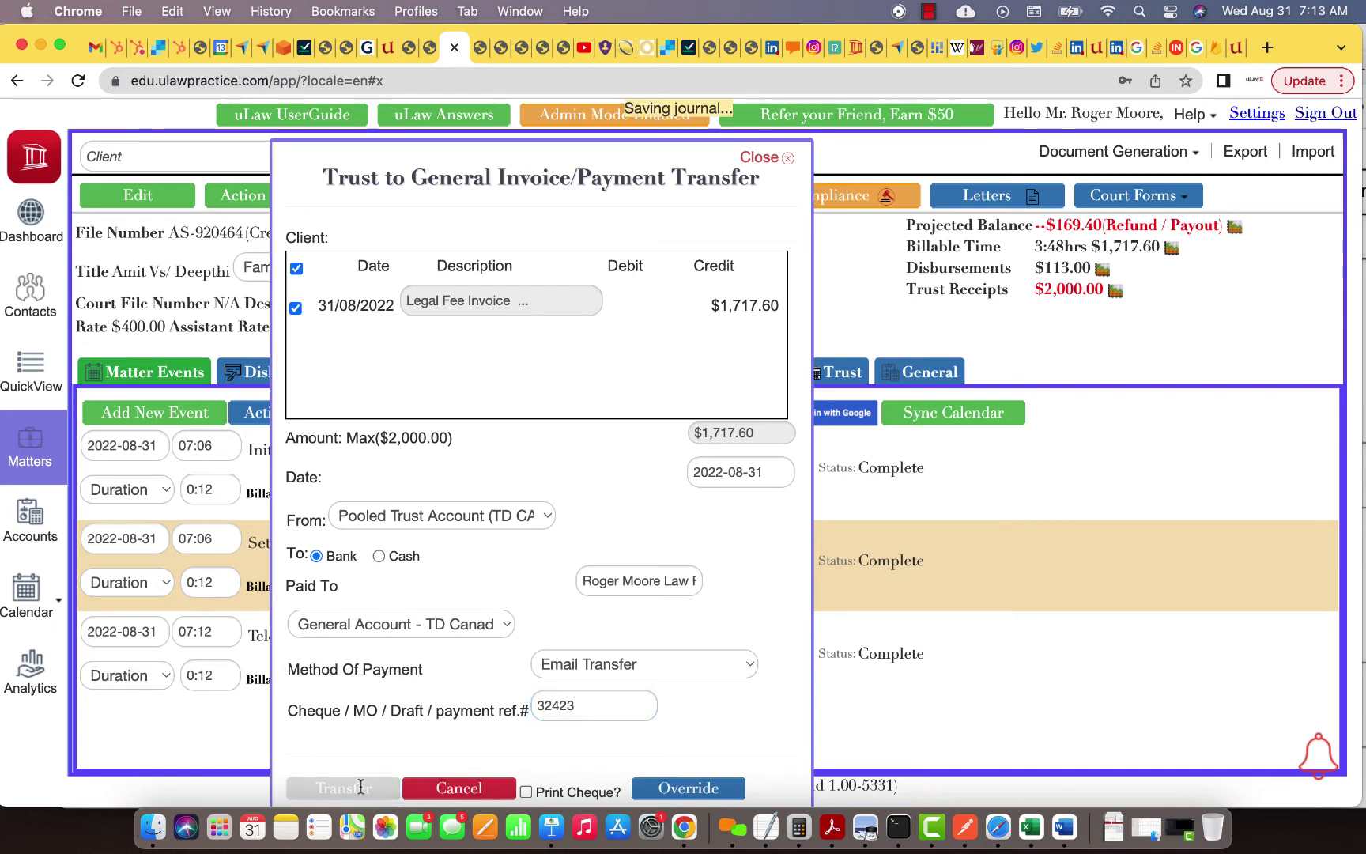
left_click(465, 793)
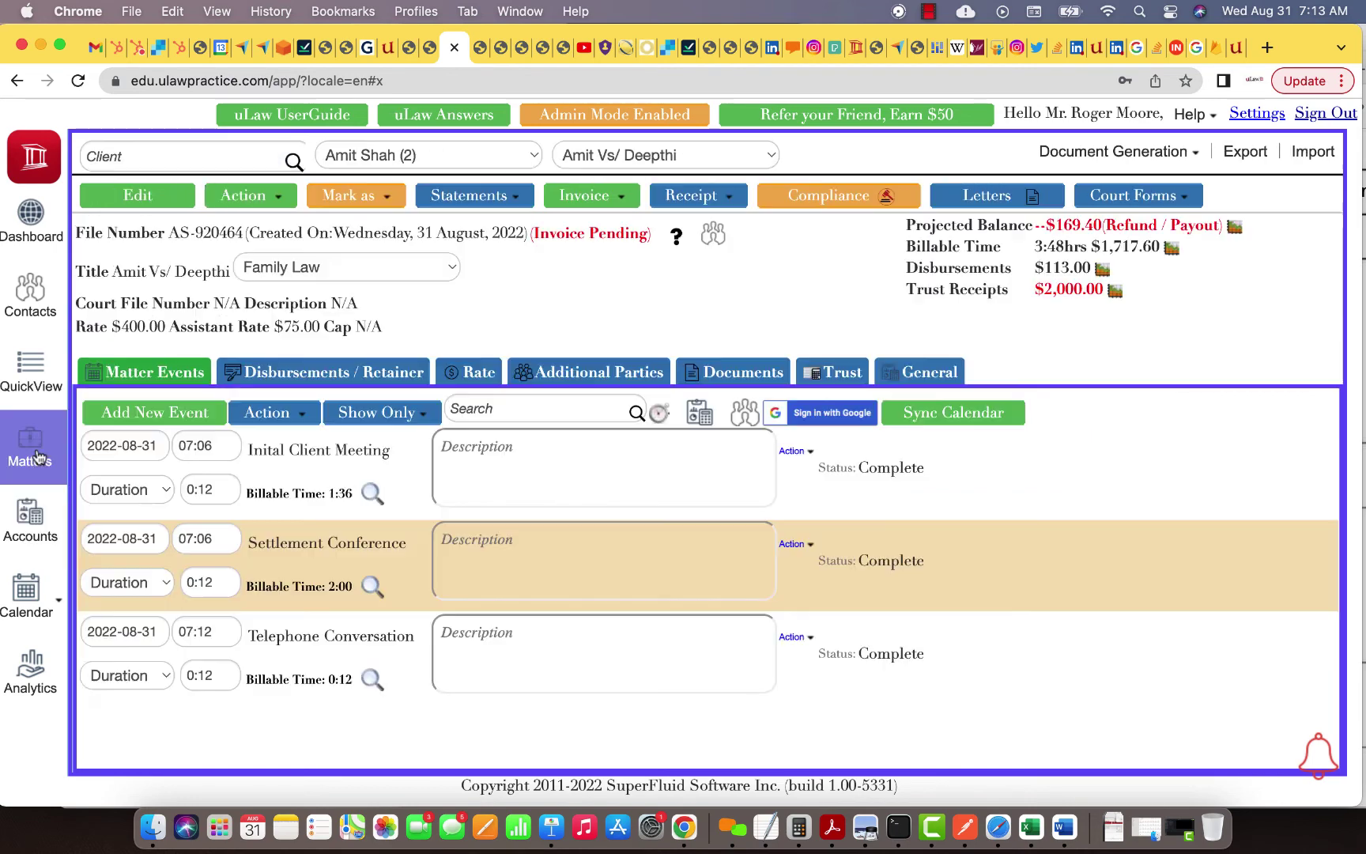
Open the deletion details of invoice 0003409 and check which action is available for its legal fee posting
left_click(37, 456)
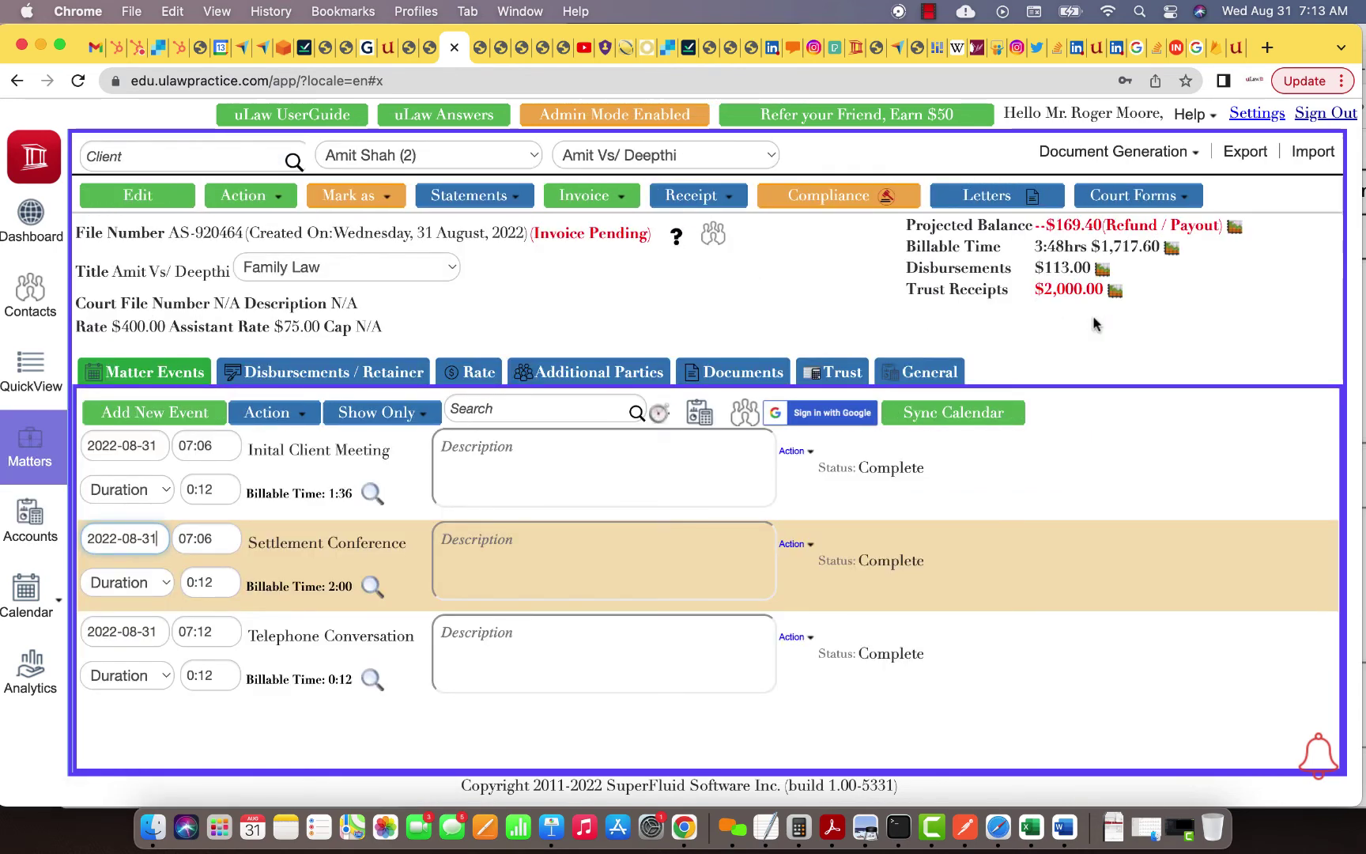
left_click(261, 195)
scroll(402, 512, "down", 2)
scroll(399, 512, "down", 4)
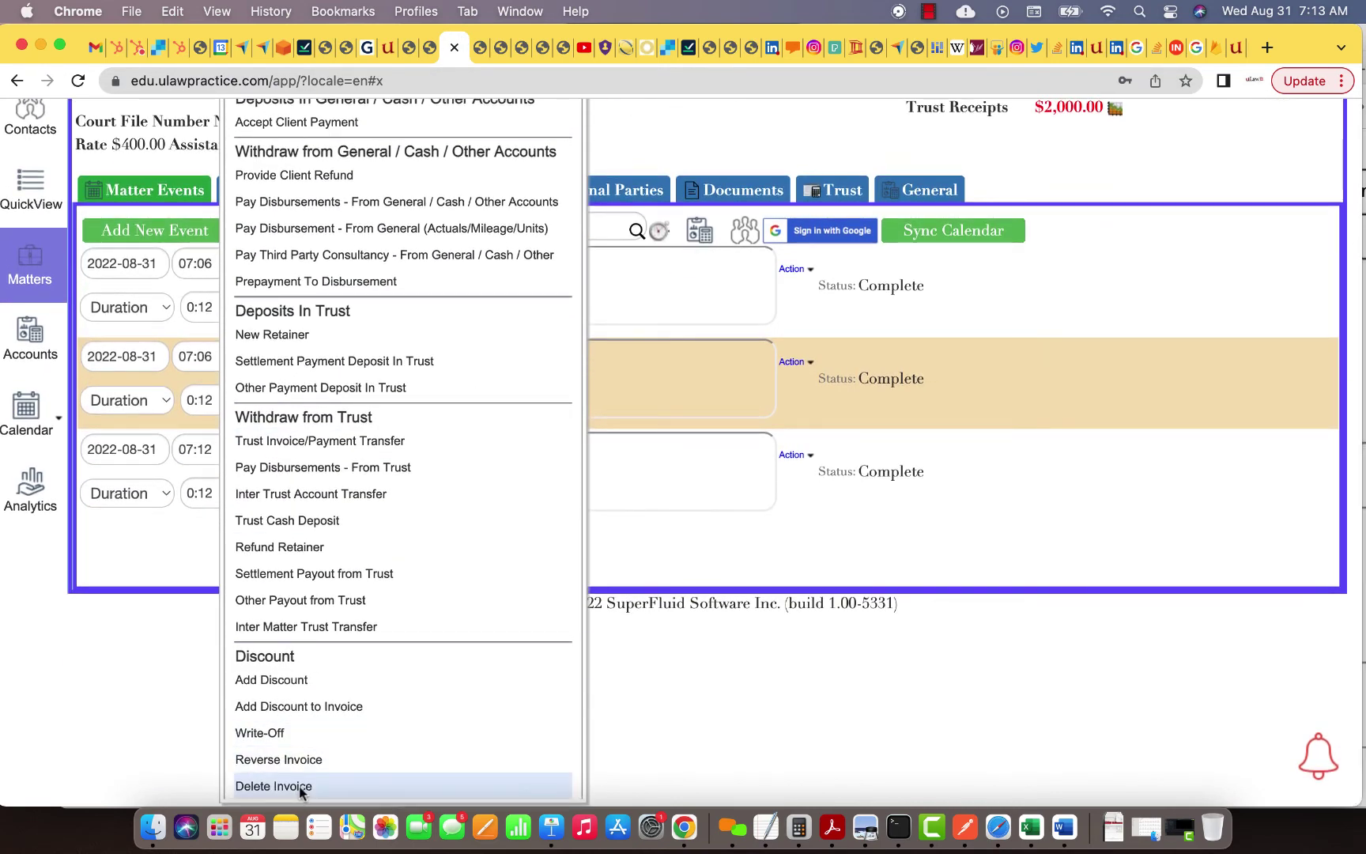
left_click(298, 788)
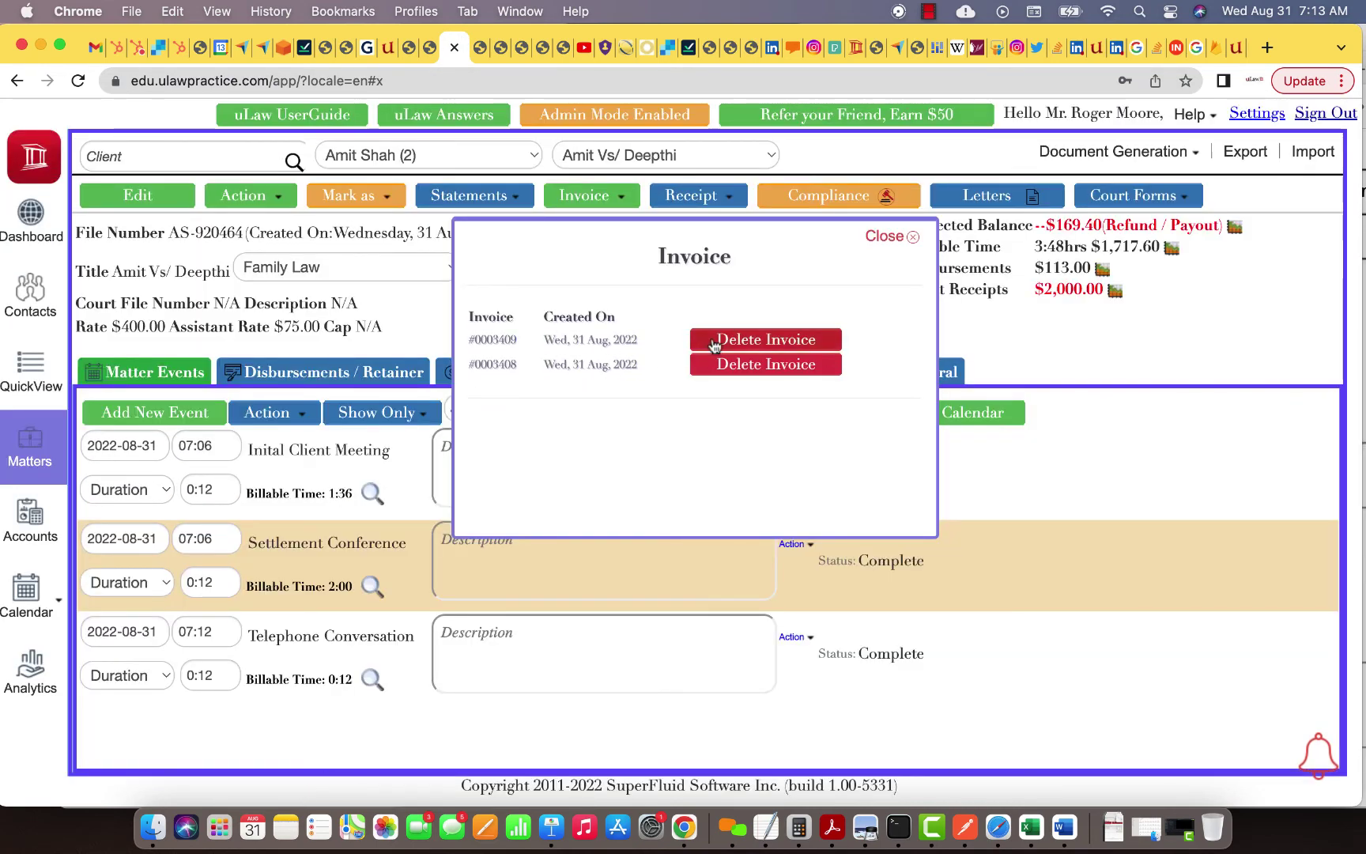
left_click(738, 341)
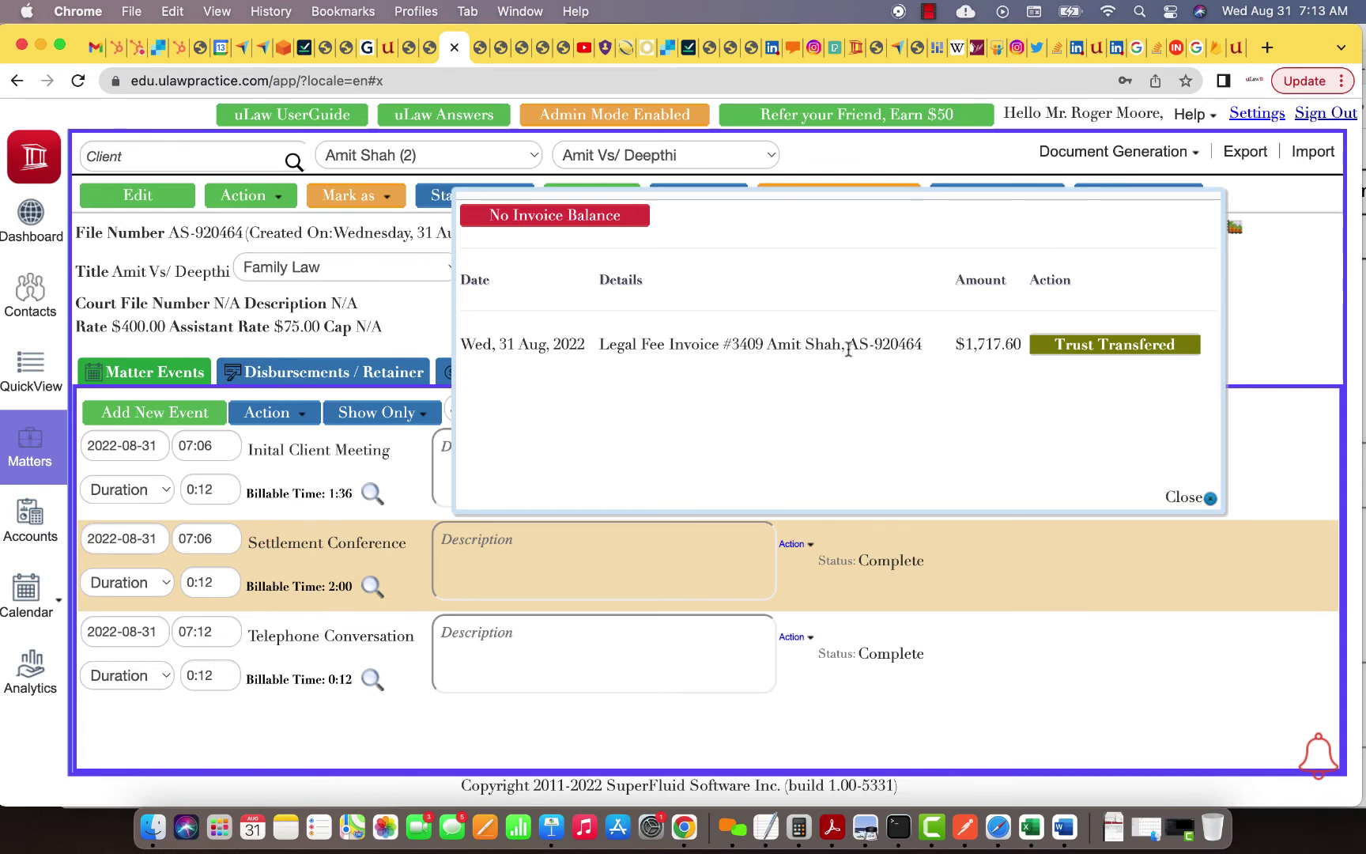
left_click(1191, 497)
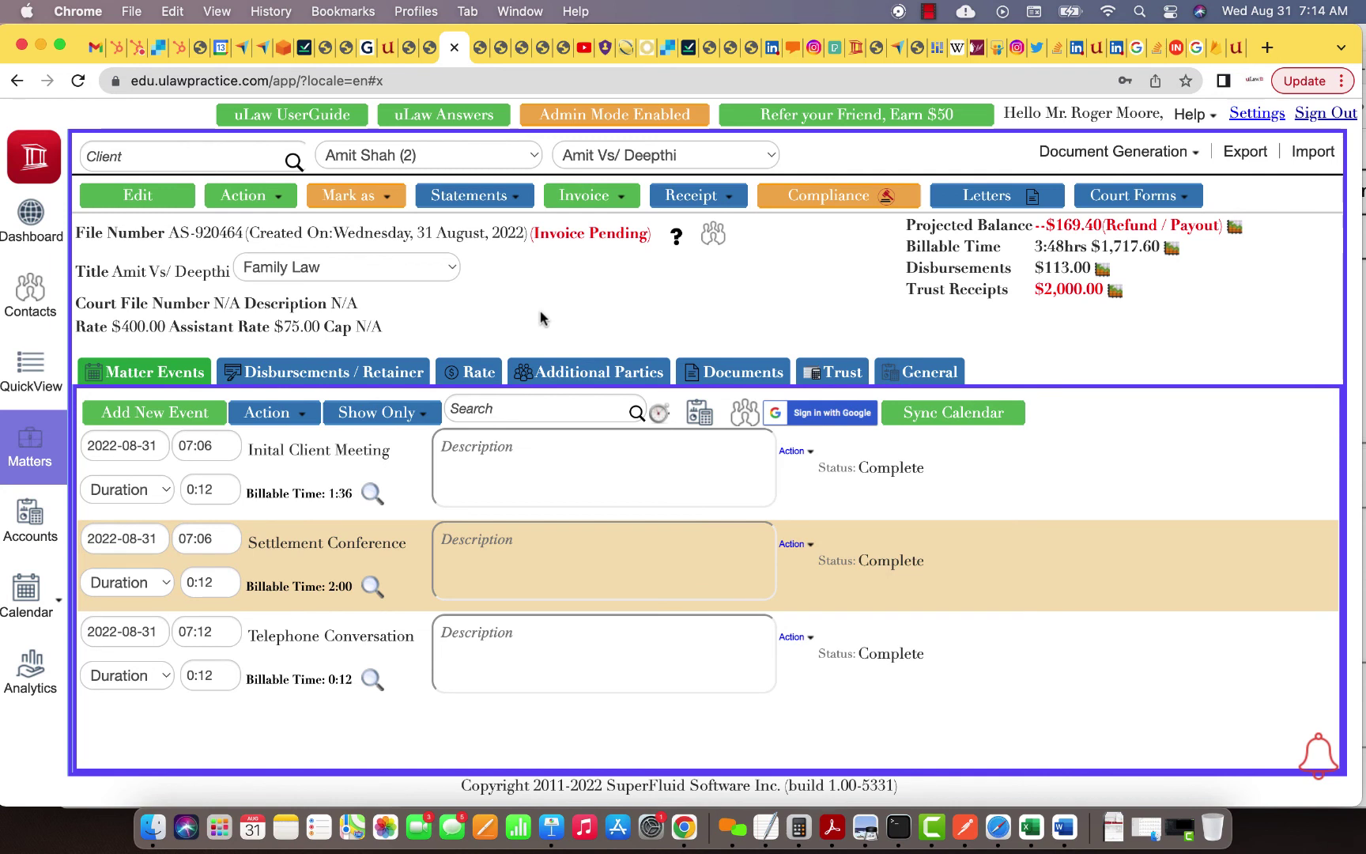
left_click(585, 196)
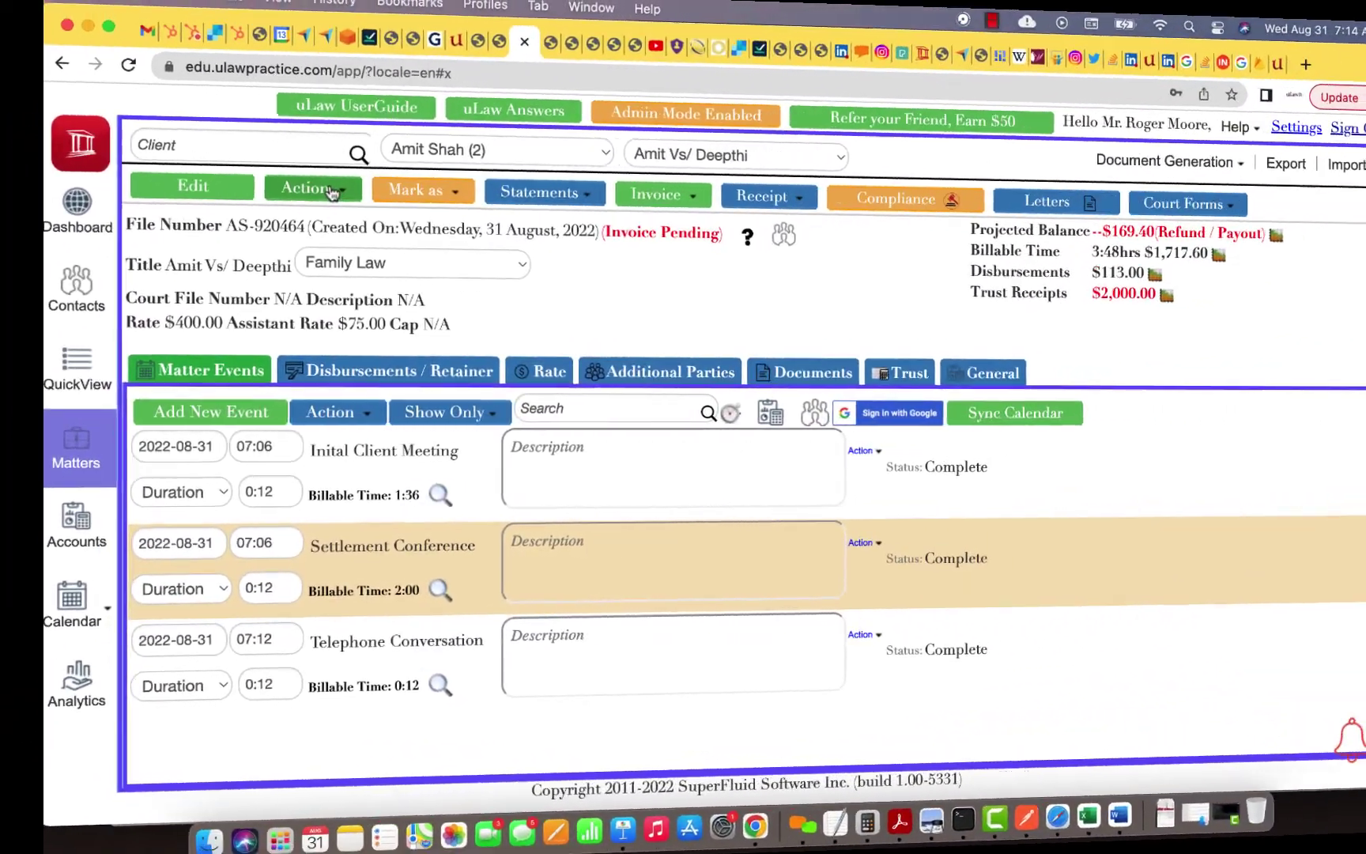
left_click(332, 193)
scroll(289, 644, "down", 2)
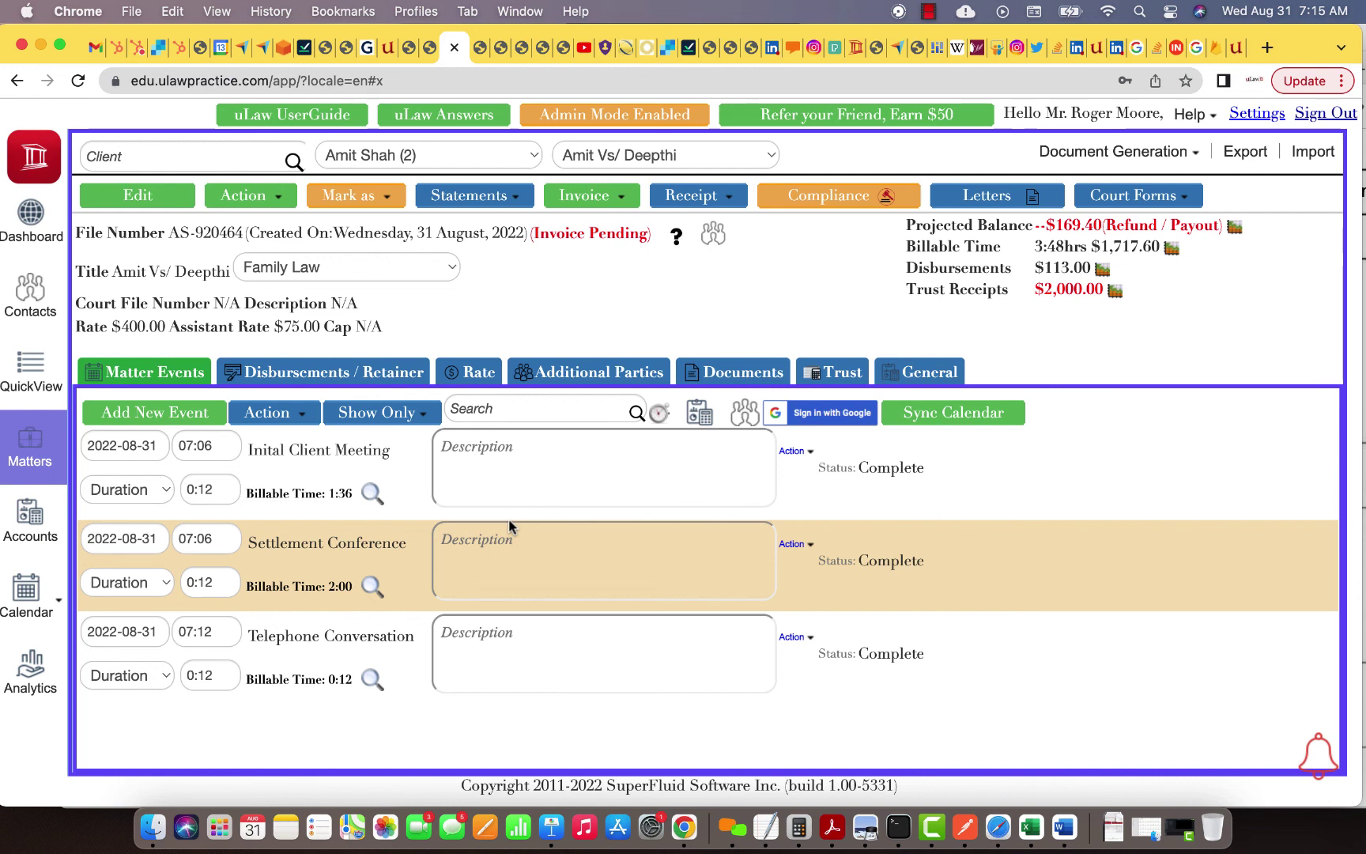
left_click(929, 11)
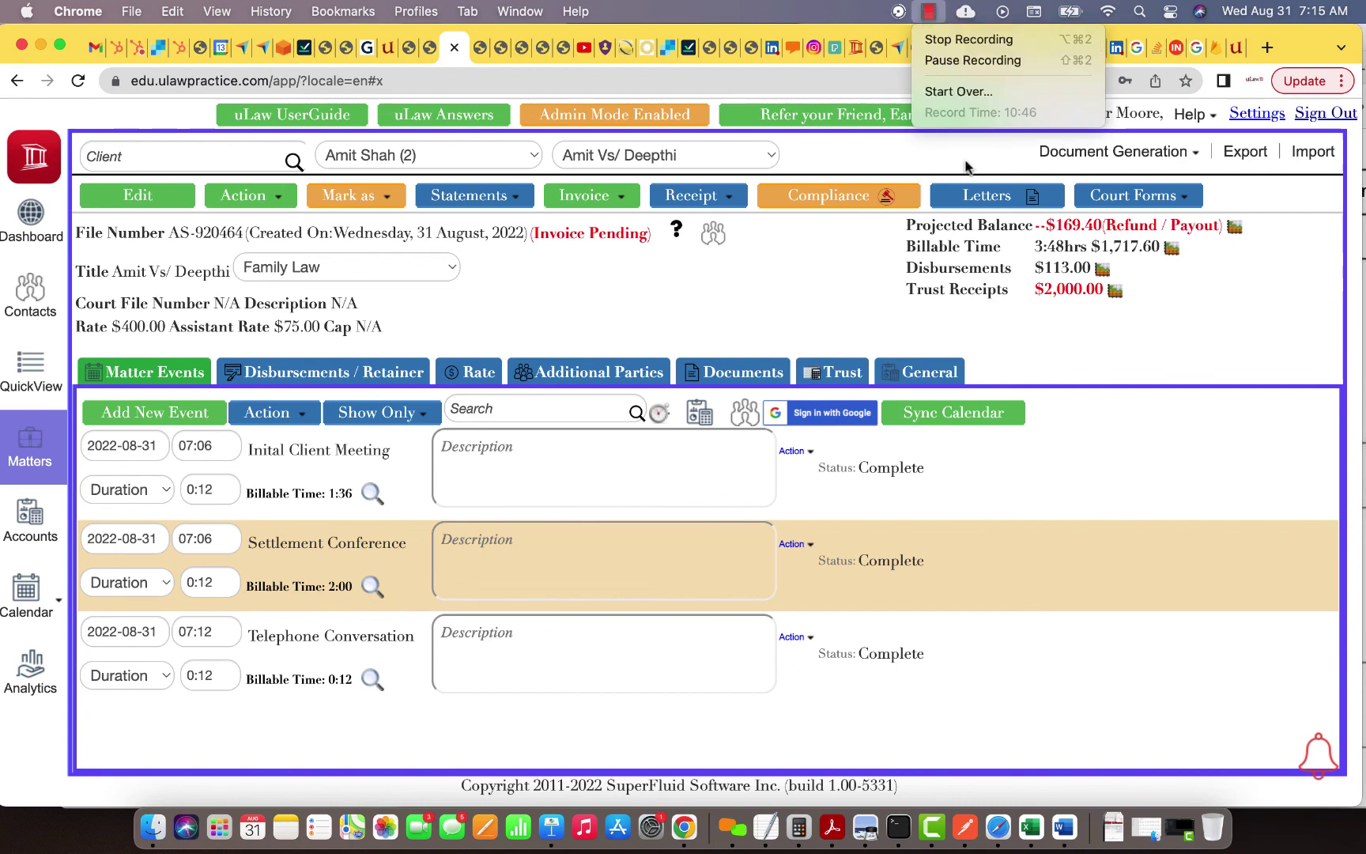